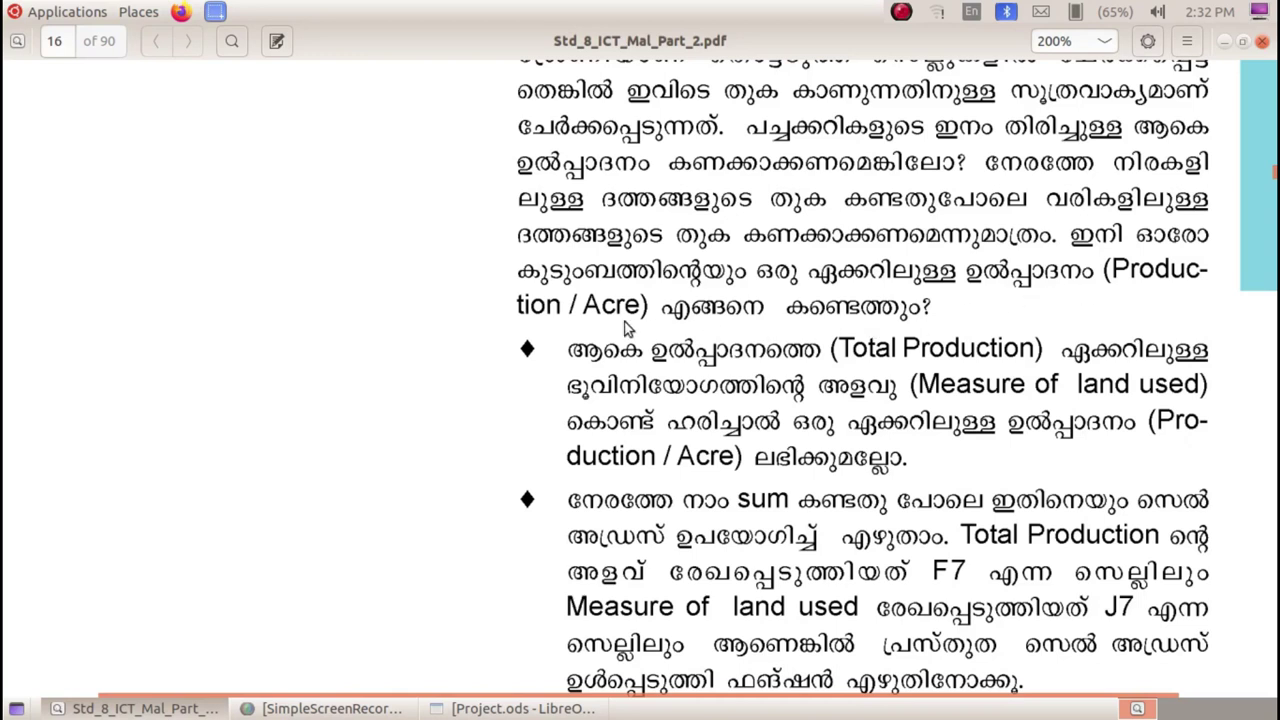
- Switch from the Document Viewer to Project.ods in LibreOffice Calc
click(561, 702)
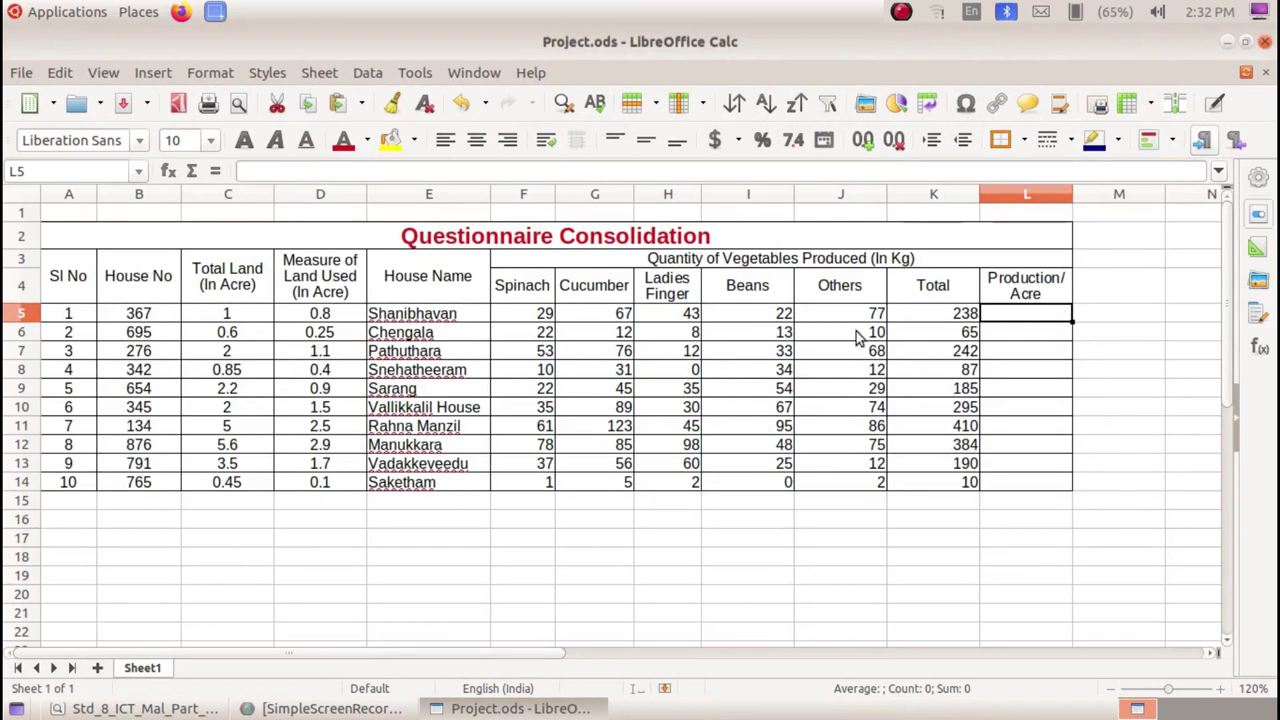
click(962, 317)
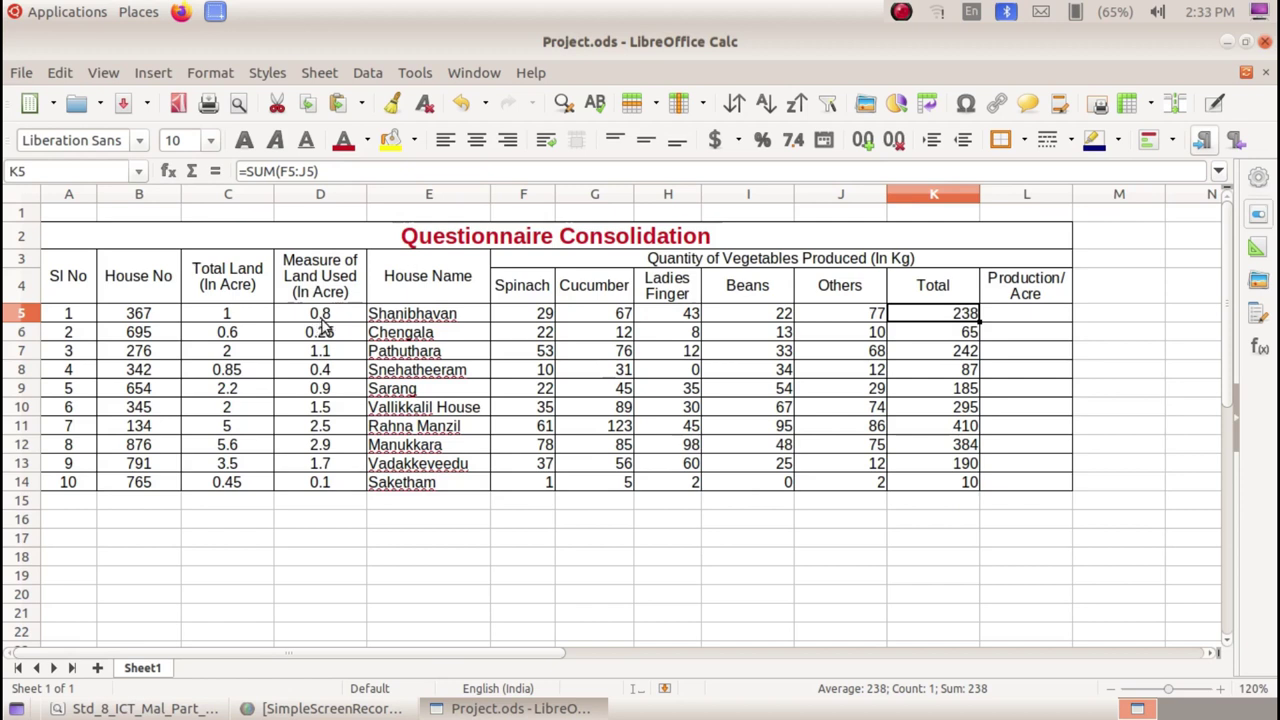
click(1030, 318)
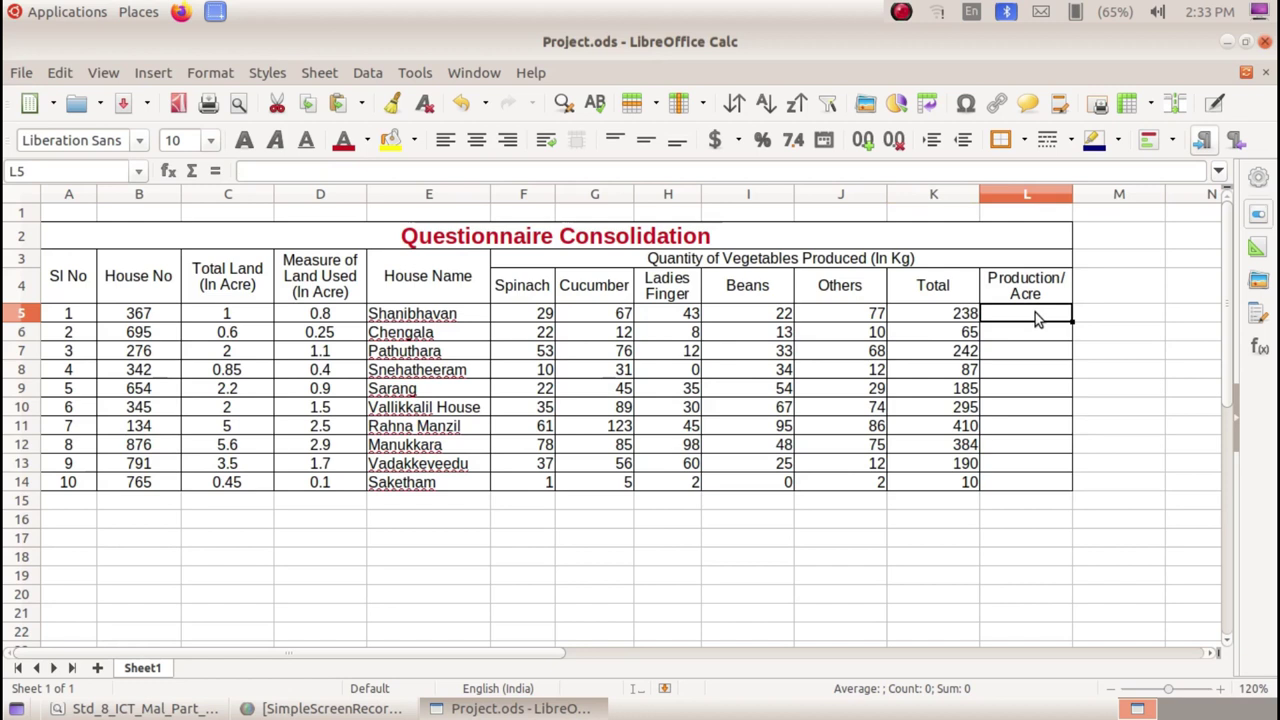
- Enter =K5/D5 in L5 so Shanibhavan's Production/Acre shows 297.5
text(=)
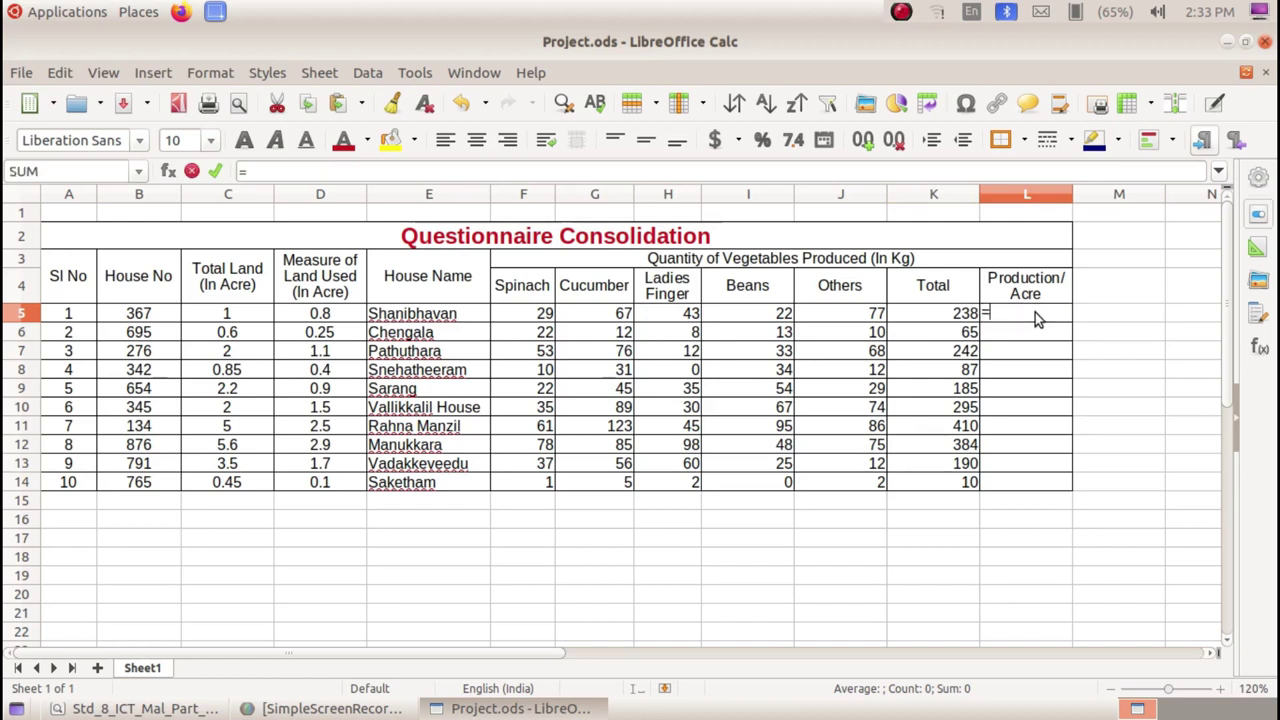
click(963, 316)
text(/)
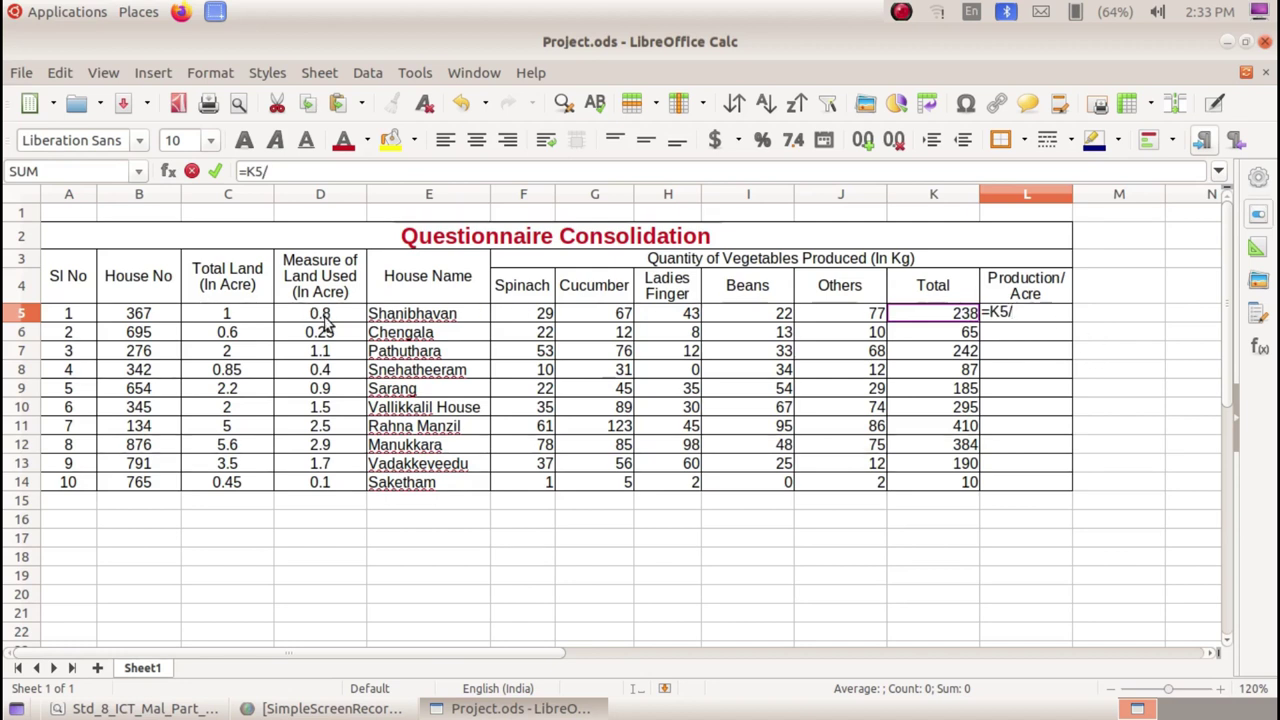
click(323, 318)
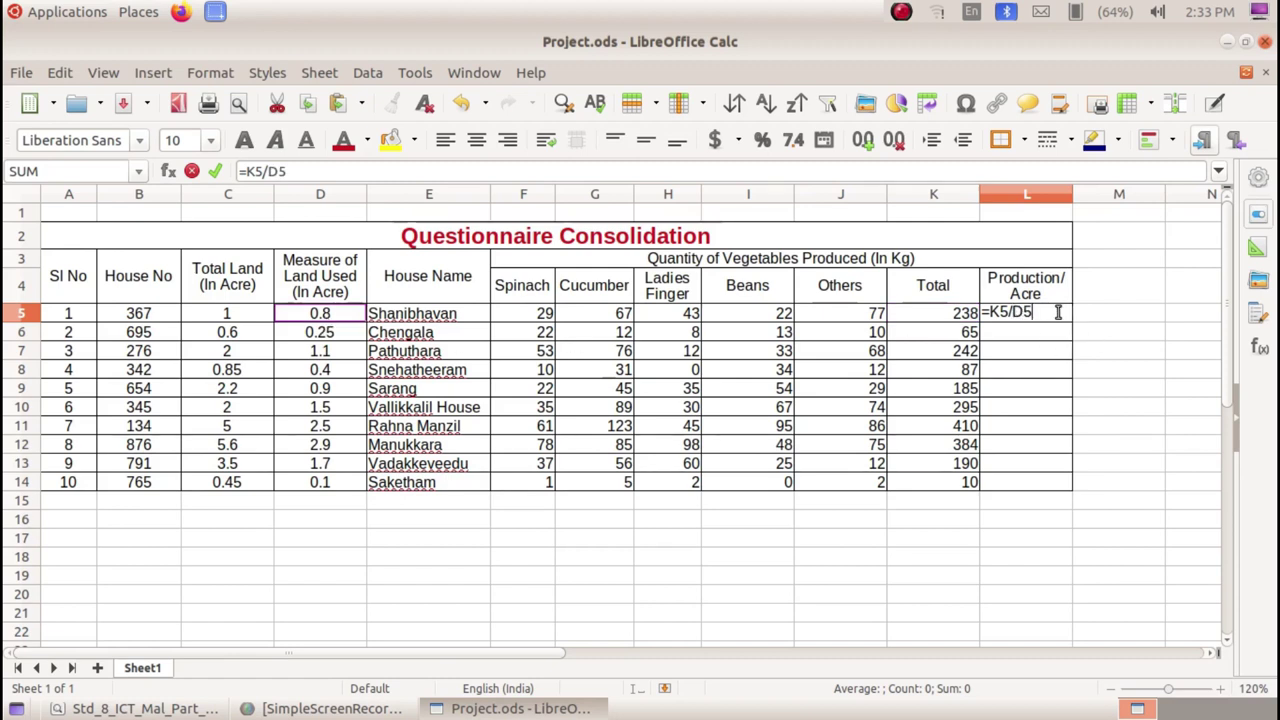
key(Return)
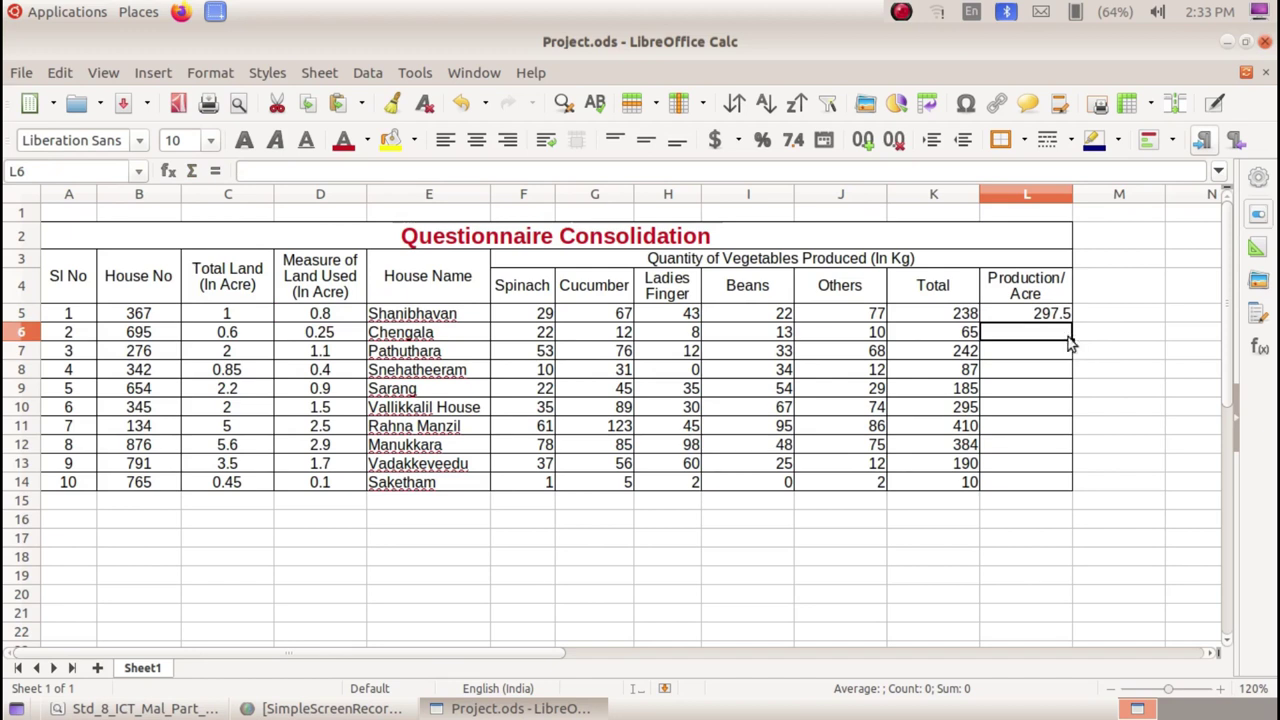
click(1062, 318)
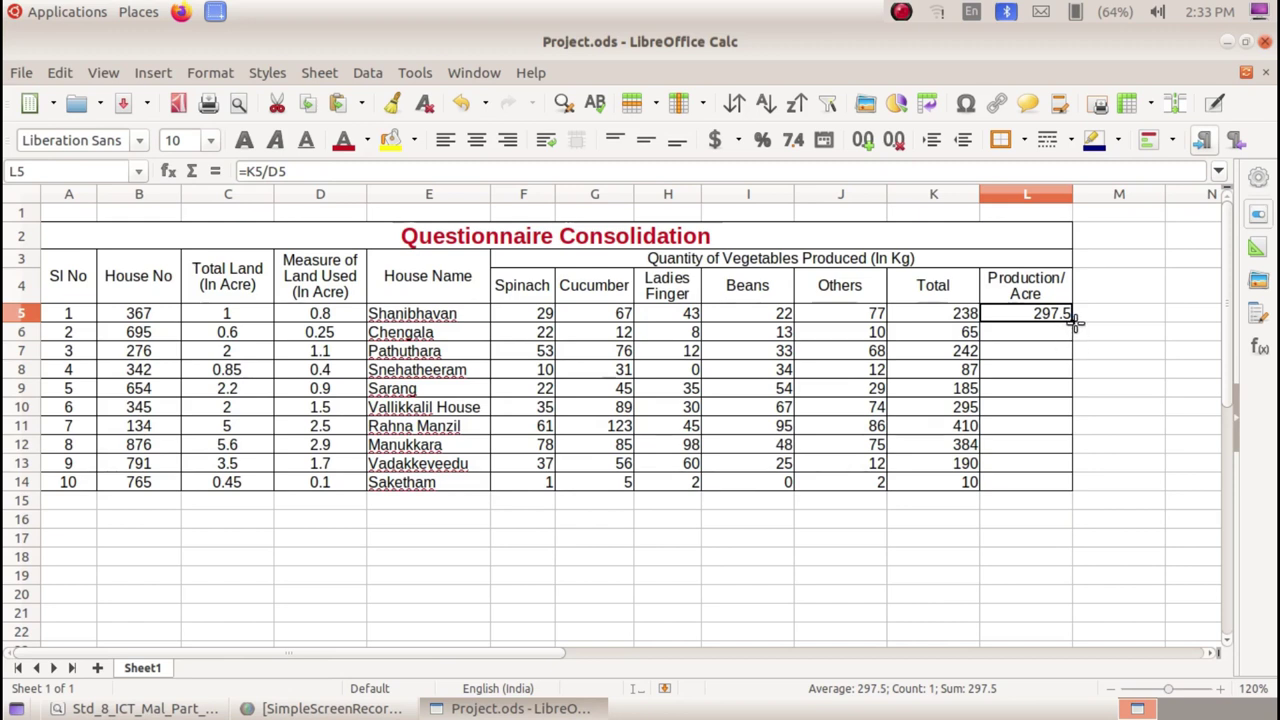
- Fill the Production/Acre formula from L5 down to L14, checking the textbook PDF briefly
drag(1074, 318, 1064, 486)
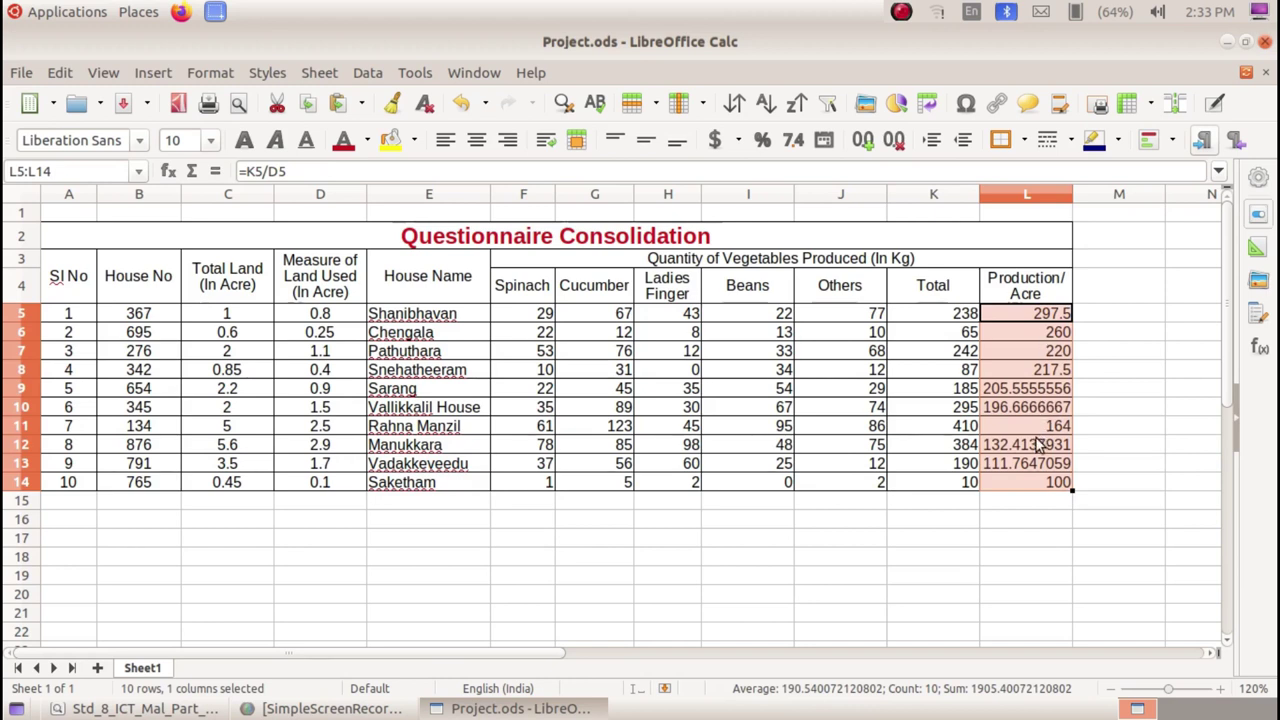
key(alt+Tab)
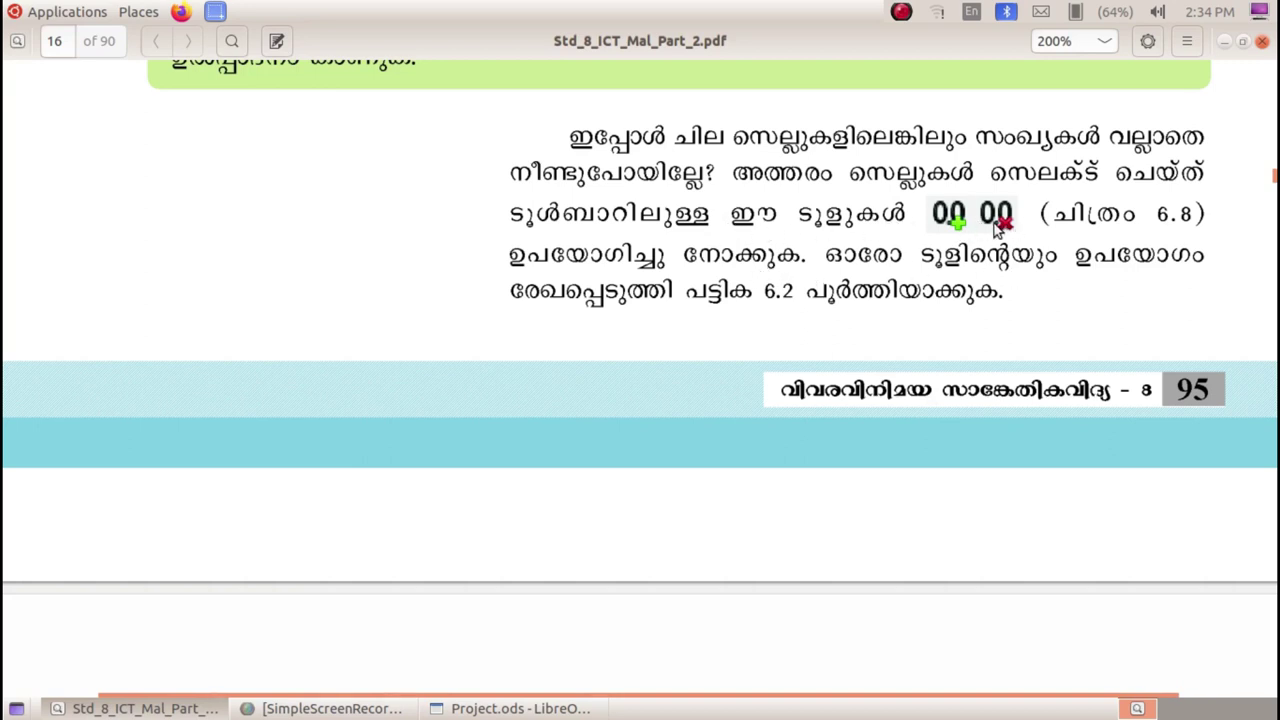
click(1223, 41)
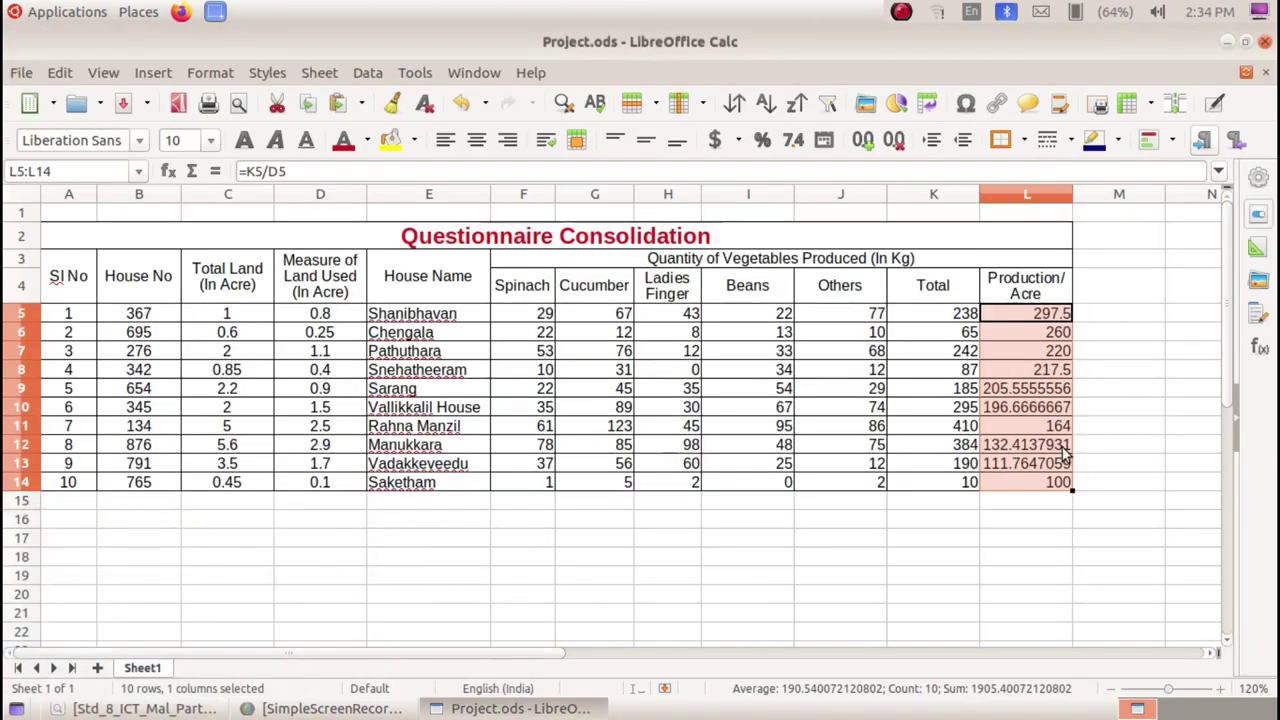
- Reduce Sarang's Production/Acre in L9 to two decimals, showing 205.56
click(1107, 458)
click(1060, 318)
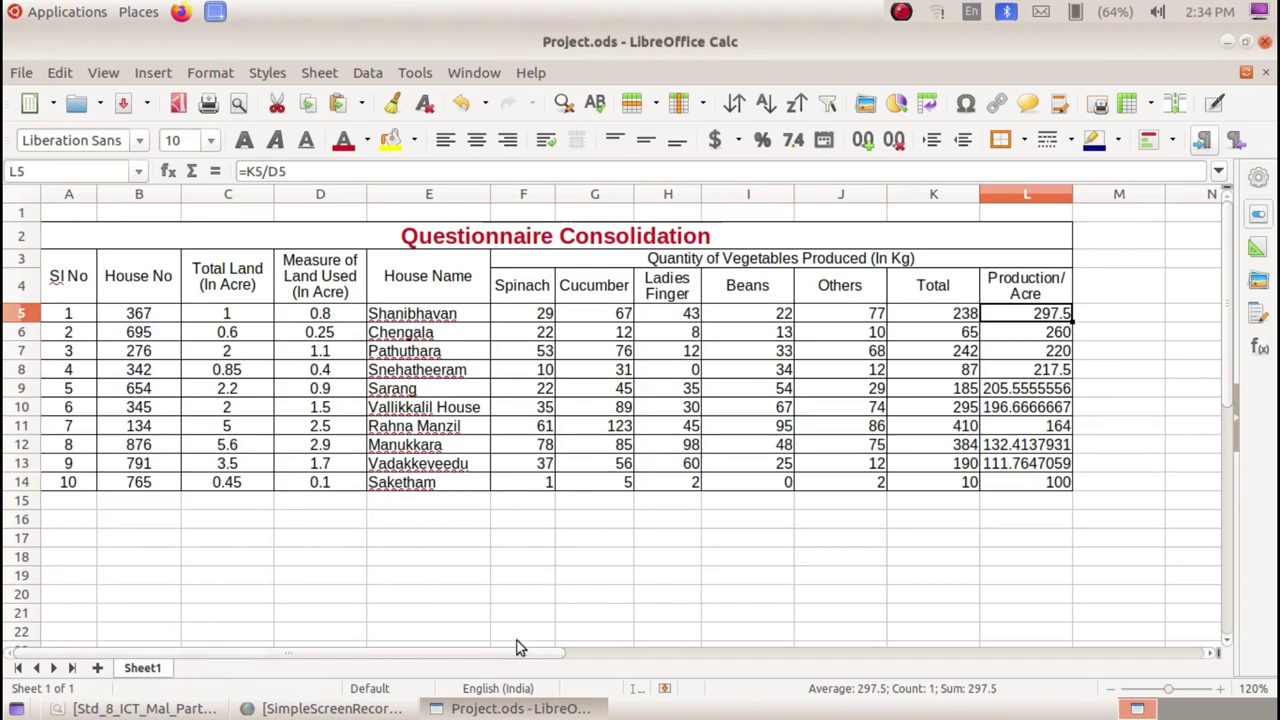
click(1040, 389)
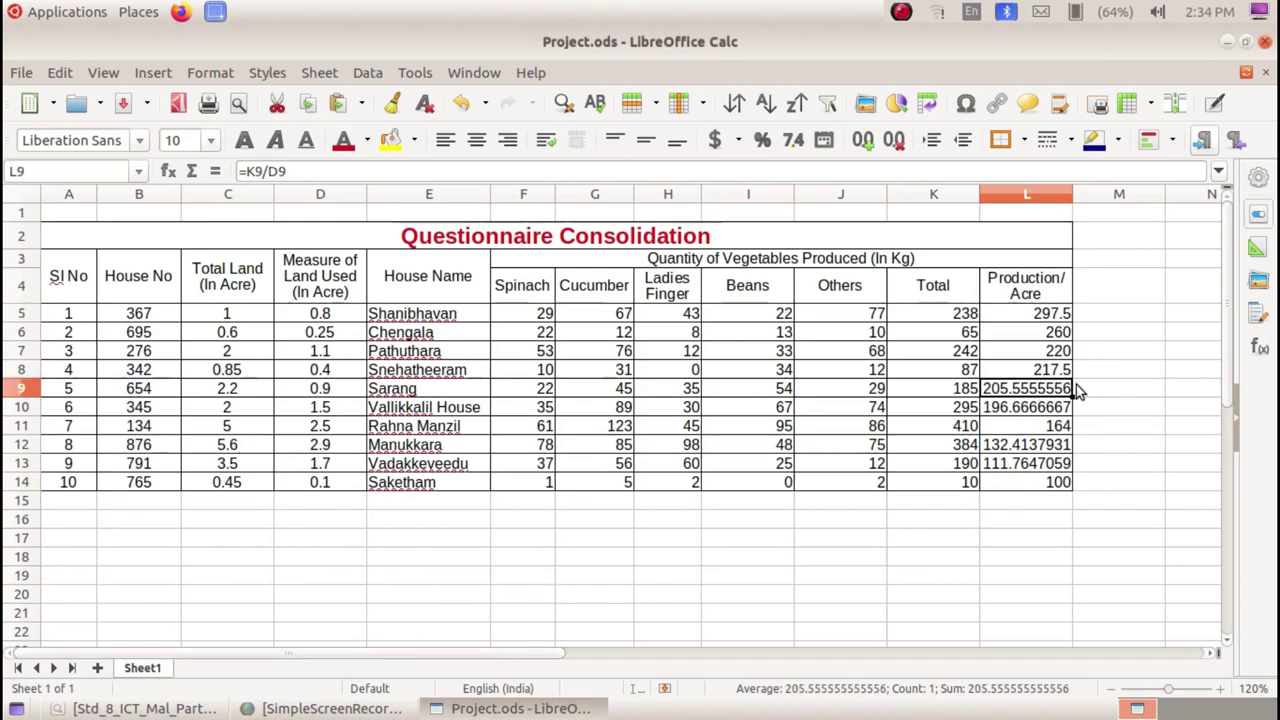
click(893, 143)
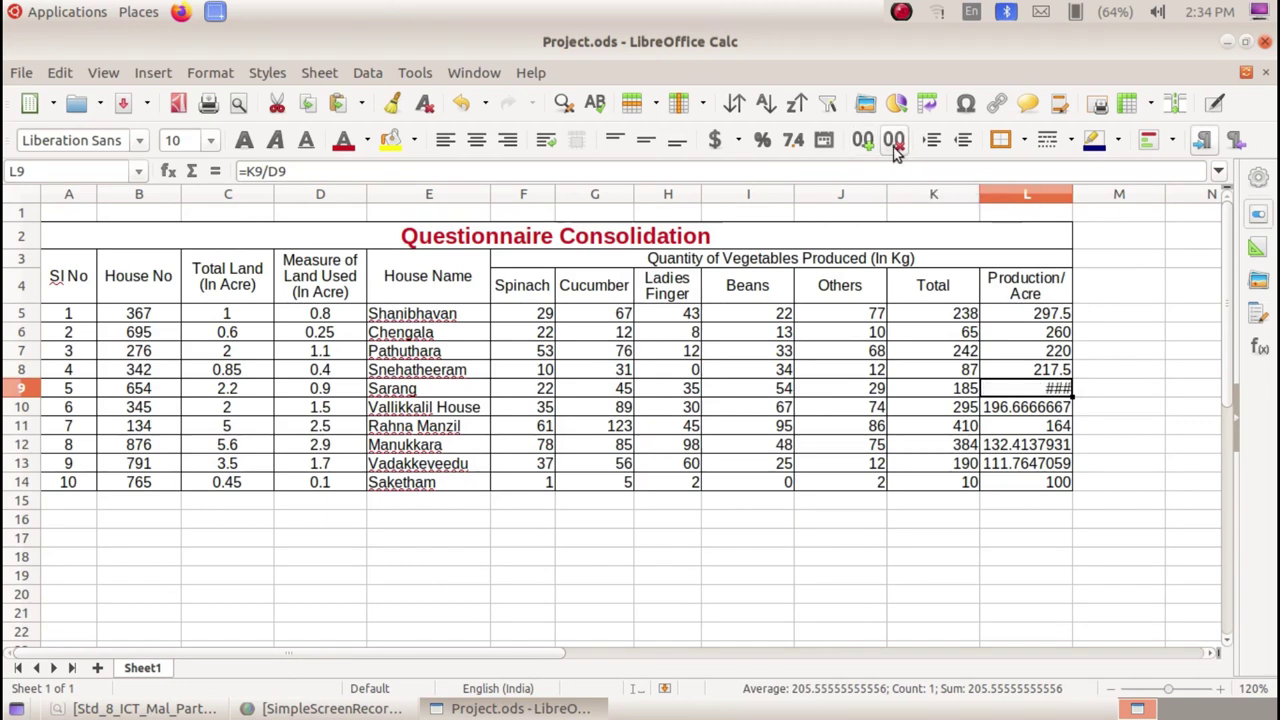
click(893, 143)
click(893, 143)
click(893, 143)
click(893, 143)
click(893, 143)
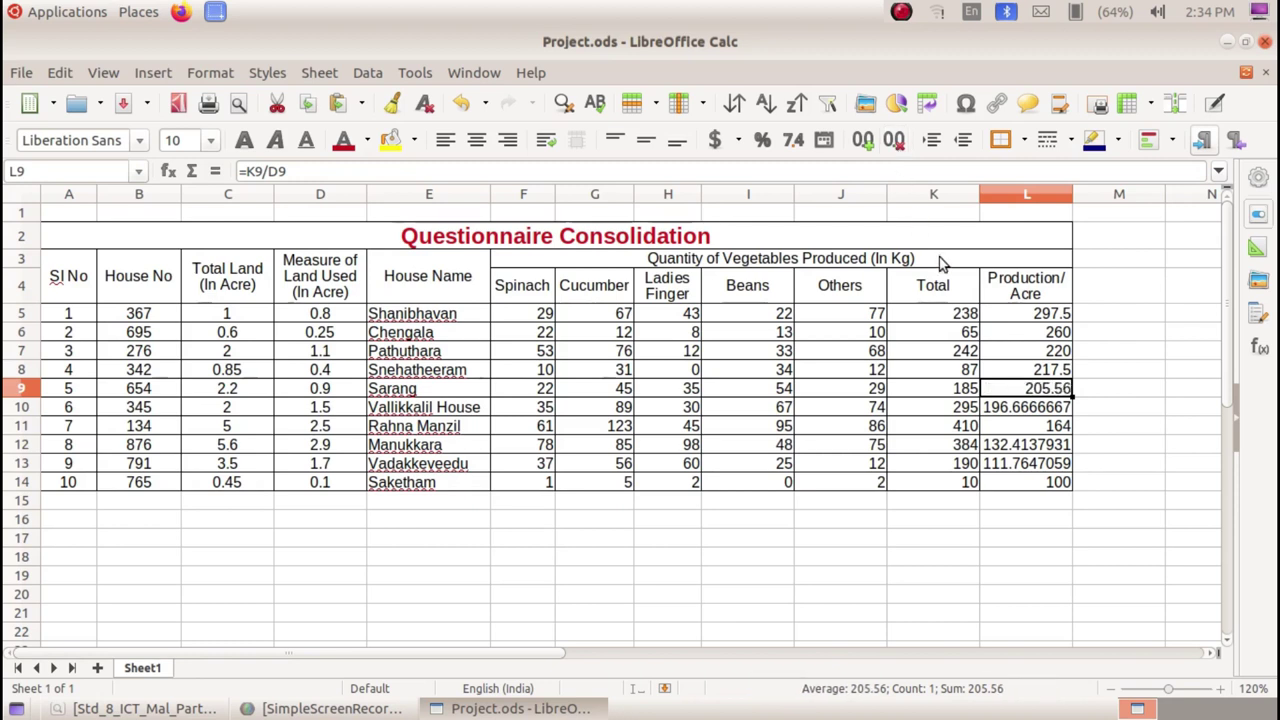
- Reduce L10 to two decimals so it shows 196.67
click(1033, 413)
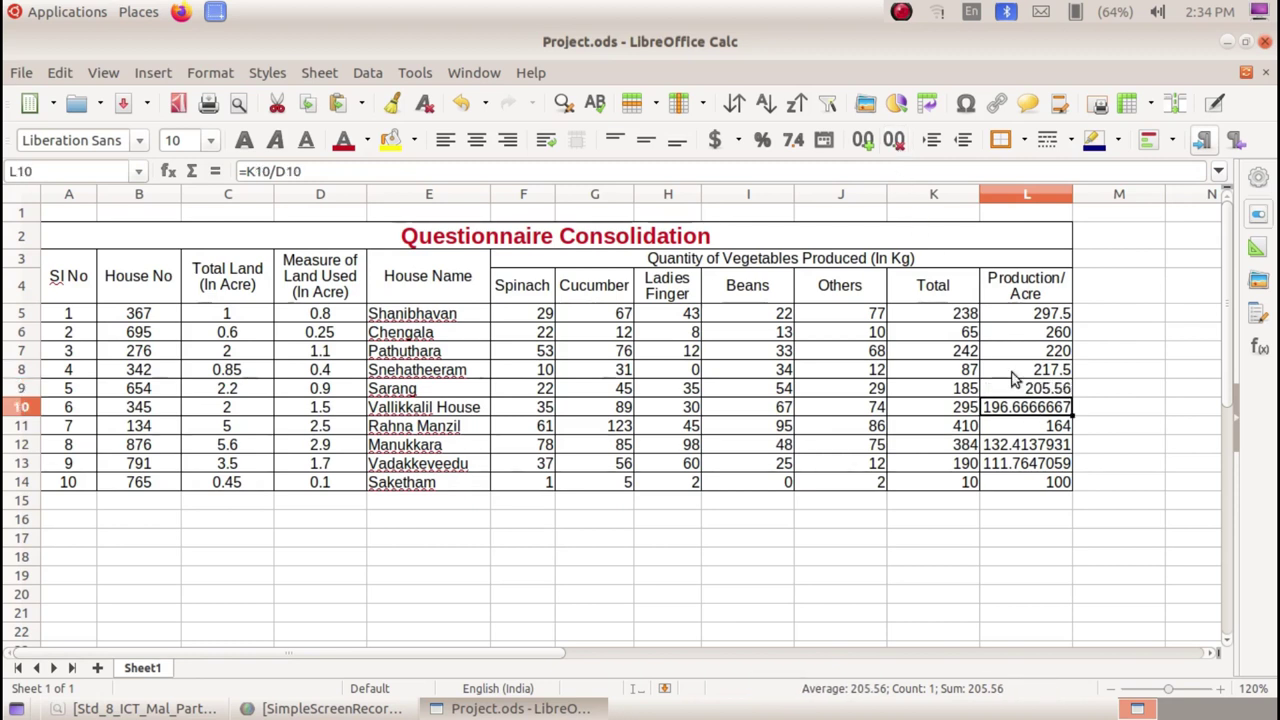
click(897, 150)
click(897, 151)
click(897, 151)
click(897, 151)
click(897, 151)
click(897, 151)
click(897, 151)
click(897, 151)
click(897, 151)
click(897, 151)
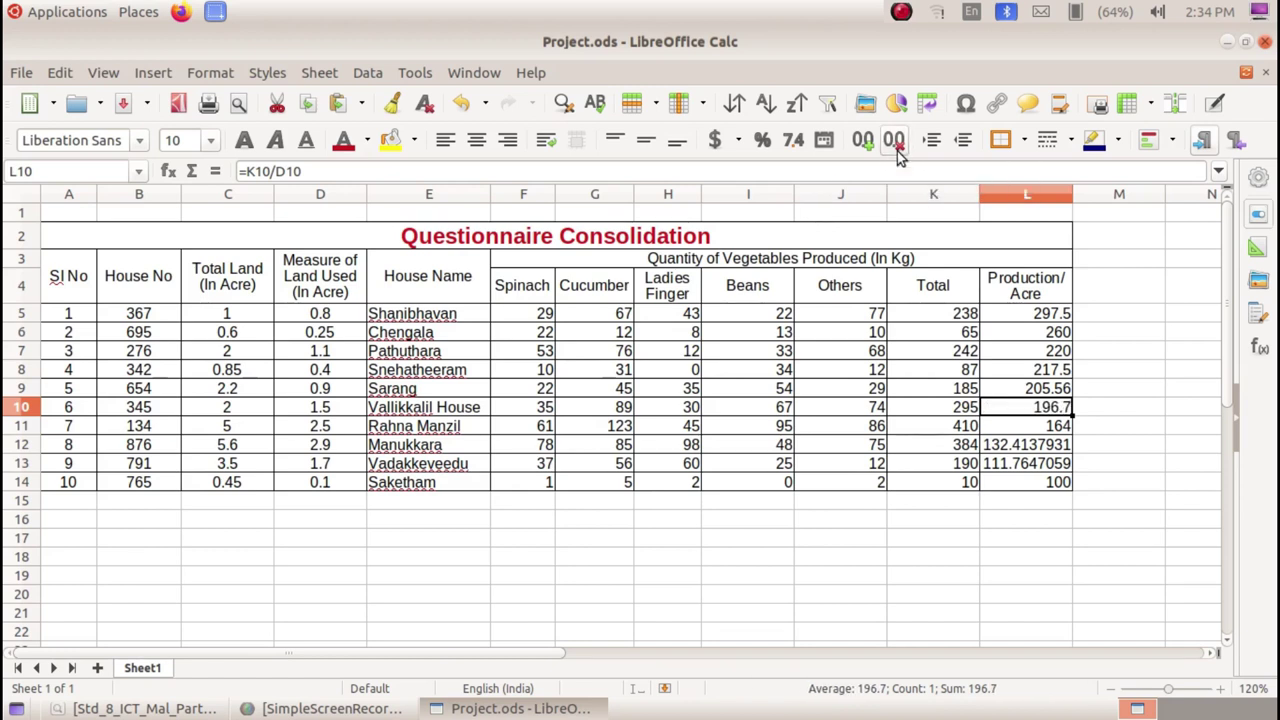
click(866, 142)
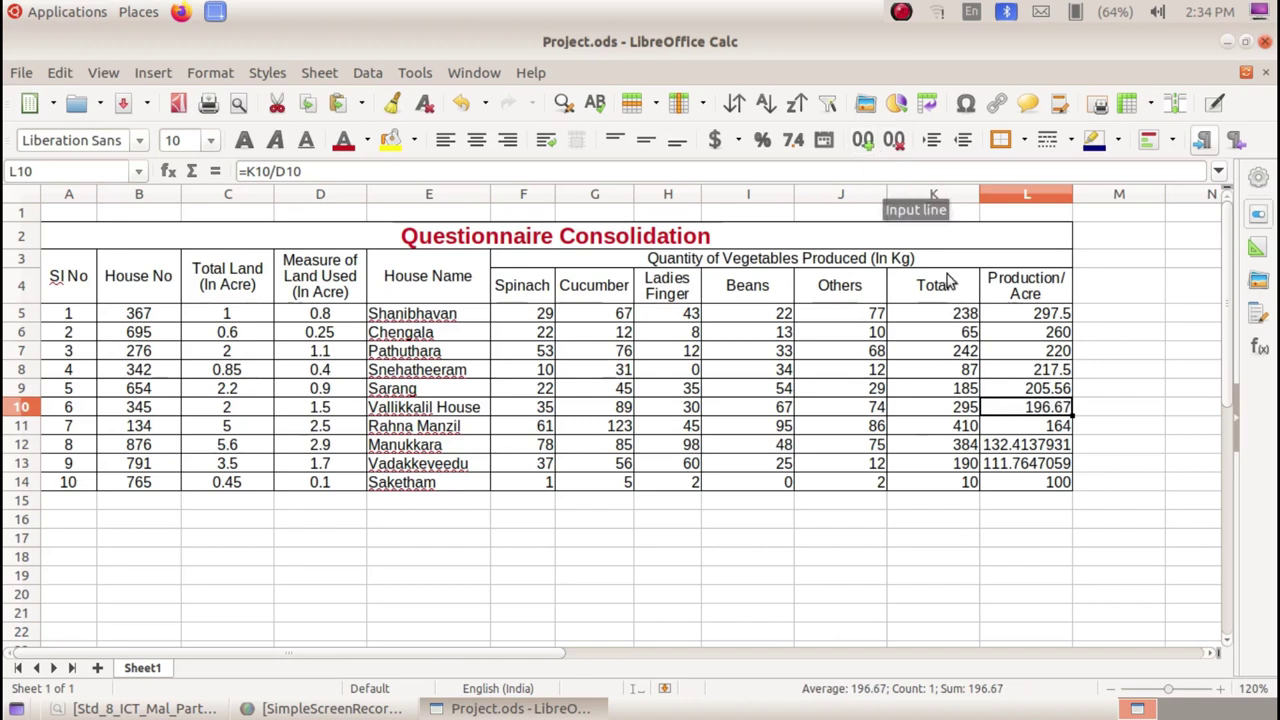
- Reduce L12 and L13 to two decimals, showing 132.41 and 111.76
click(1022, 444)
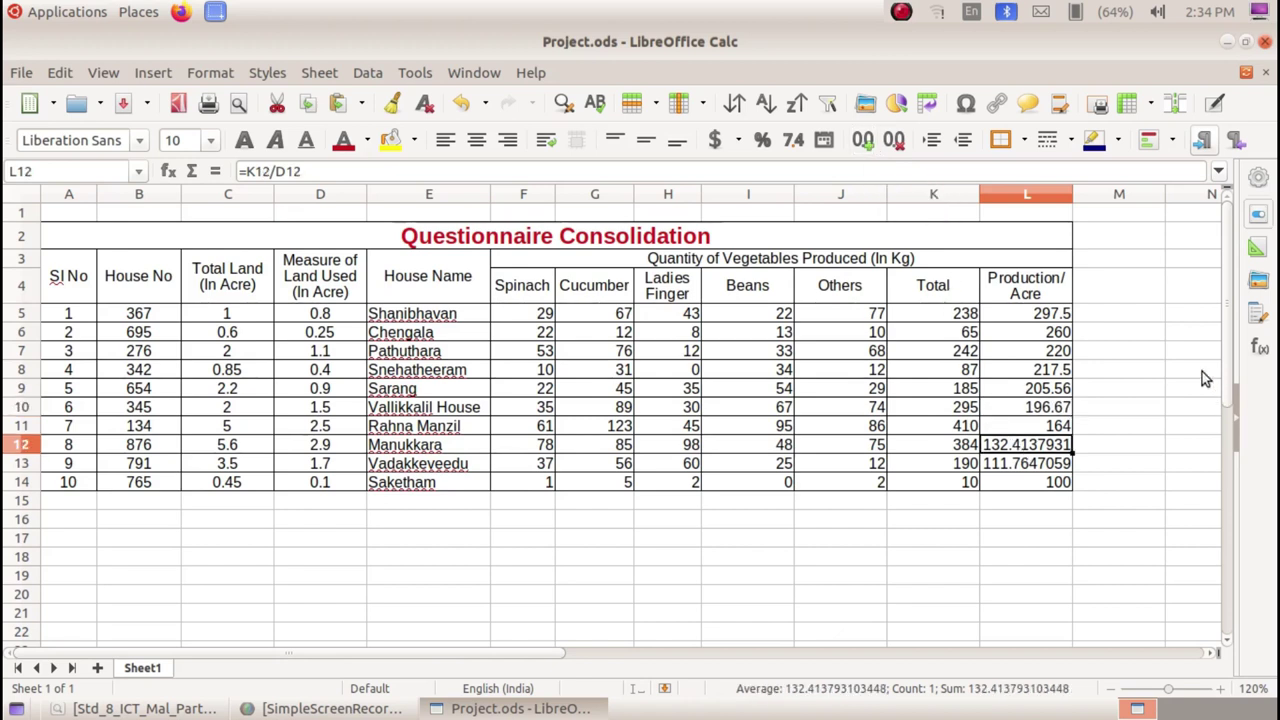
click(897, 148)
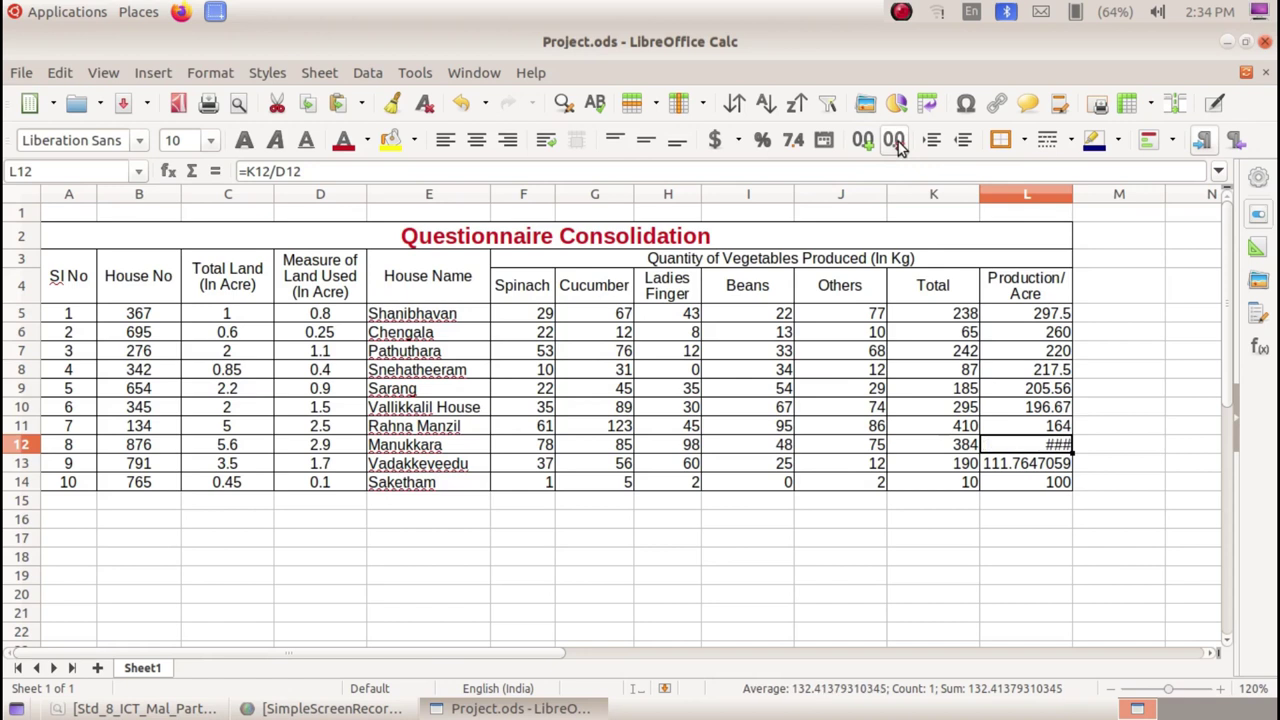
click(897, 148)
click(897, 148)
click(897, 148)
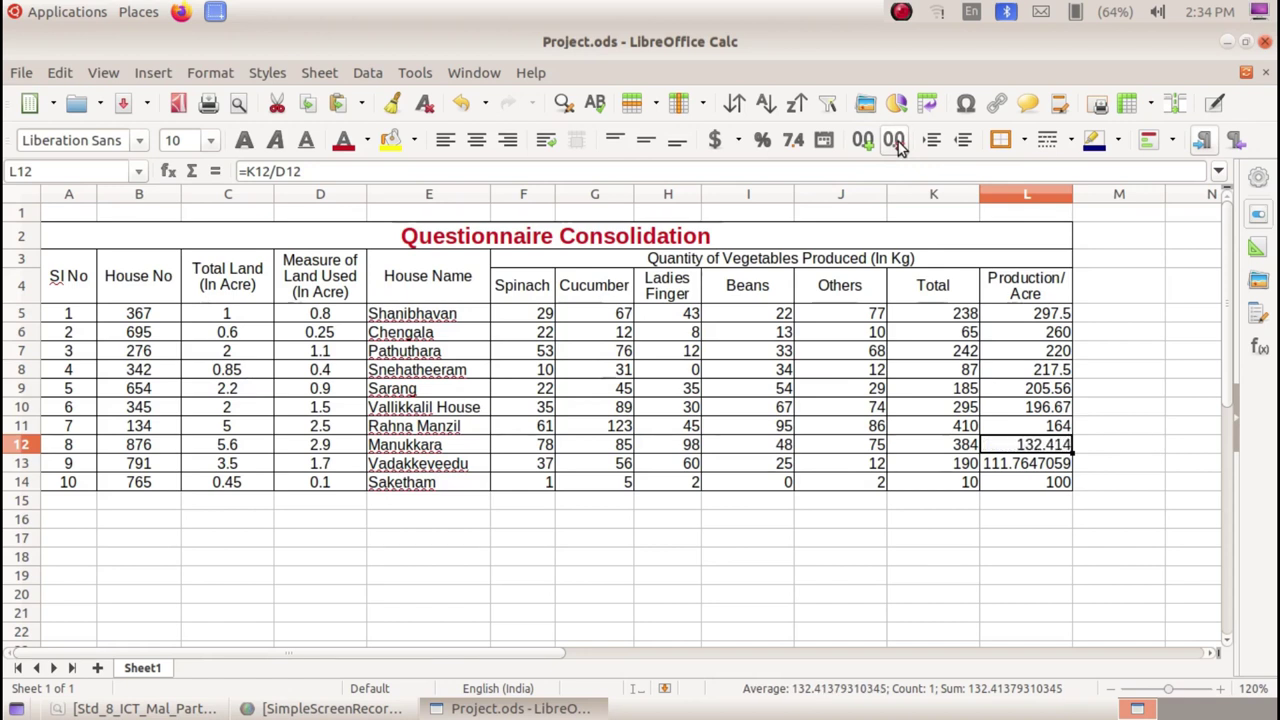
click(897, 148)
key(Down)
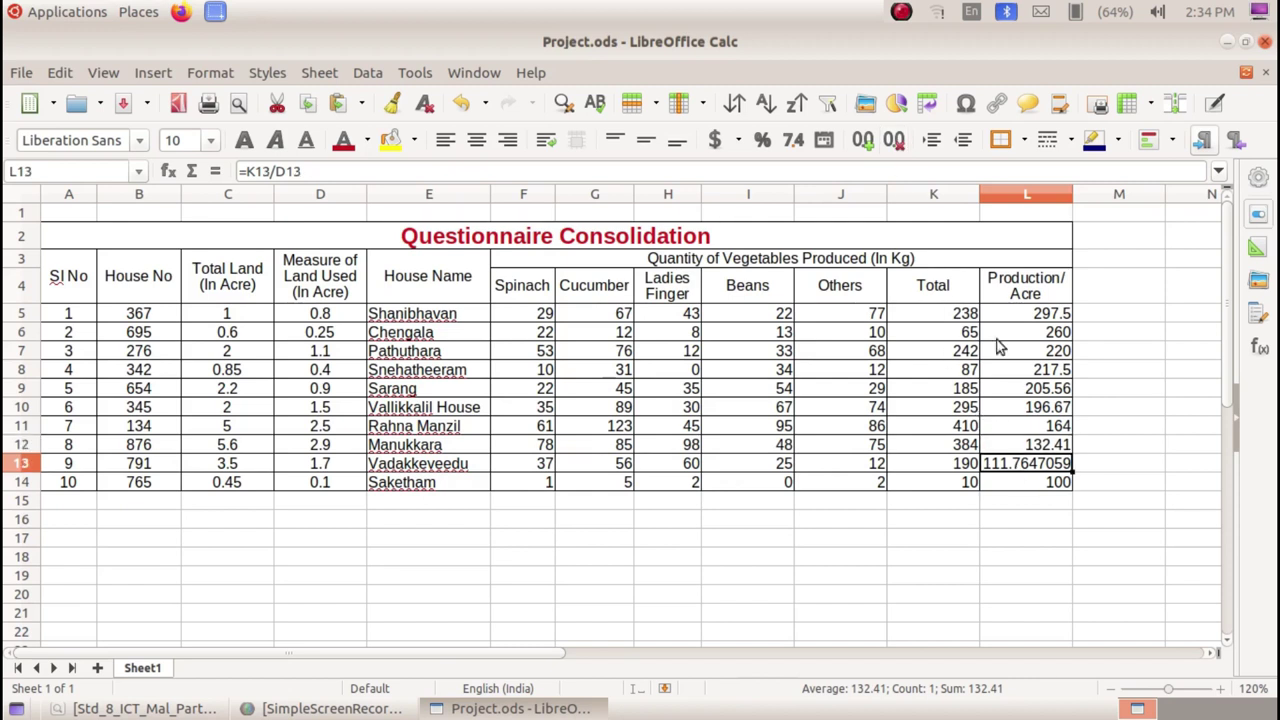
click(895, 148)
click(895, 148)
click(895, 148)
click(895, 148)
click(895, 148)
click(895, 148)
click(895, 148)
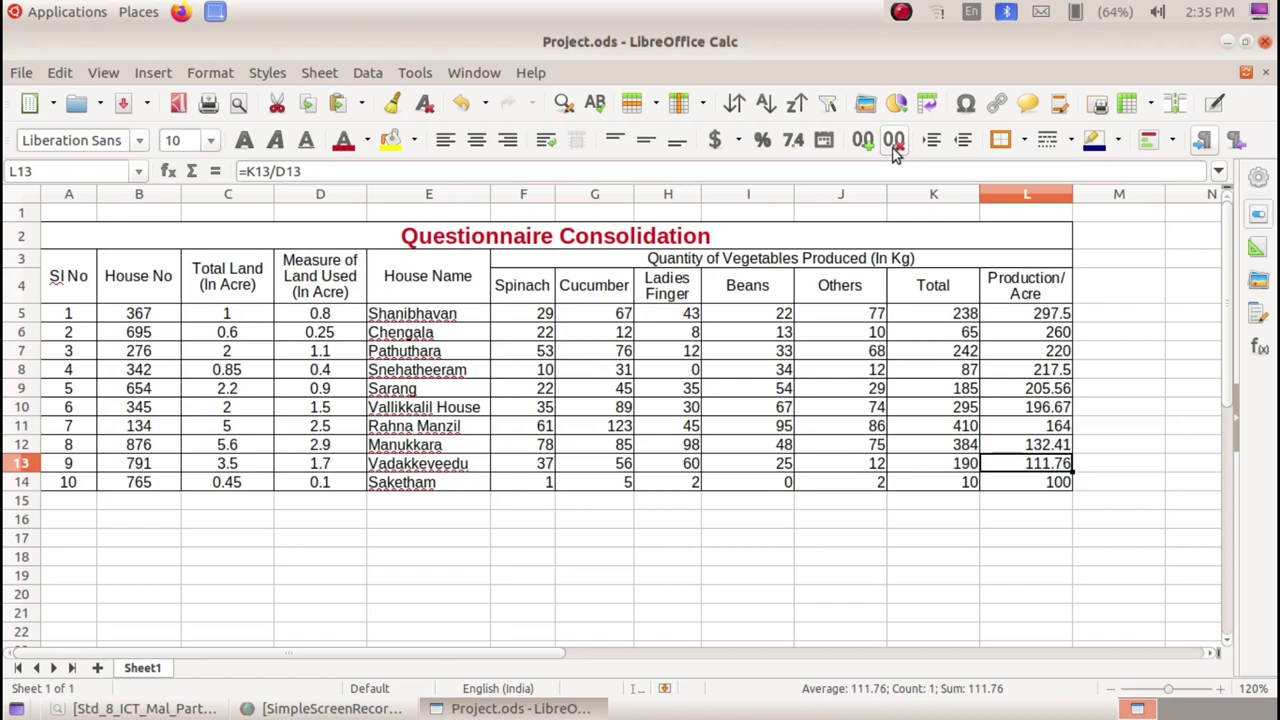
click(1085, 483)
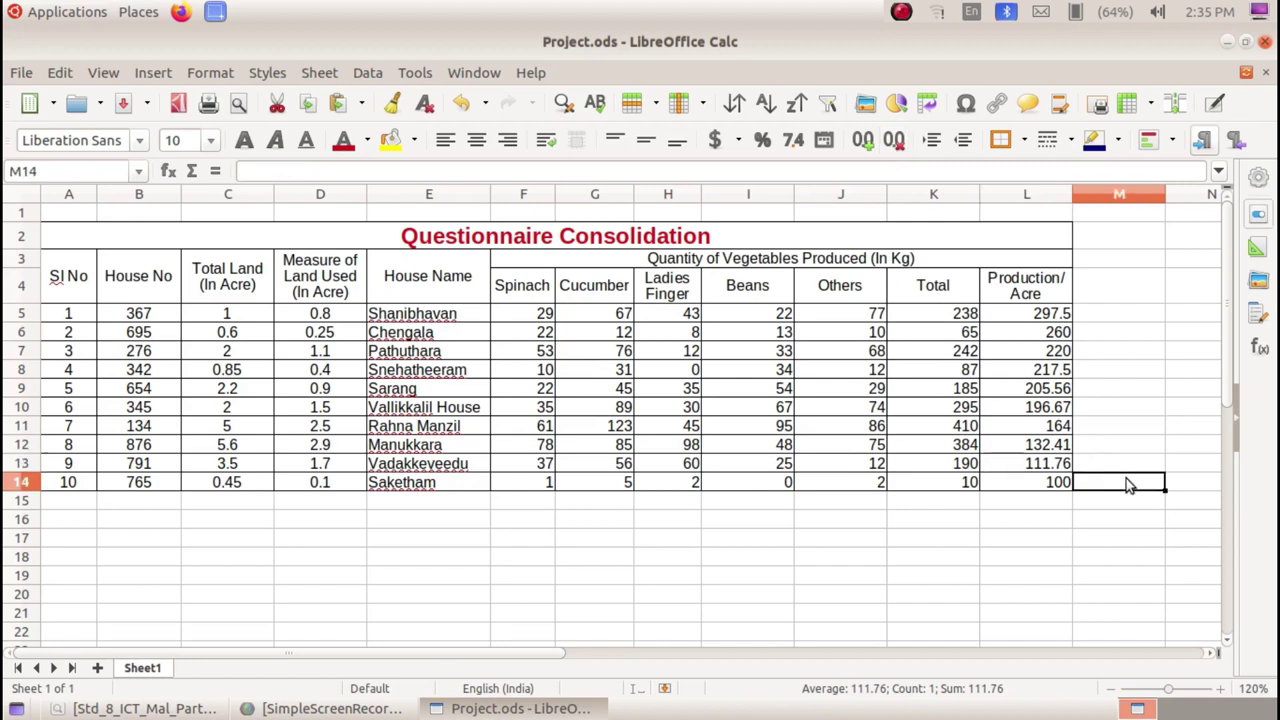
click(1033, 320)
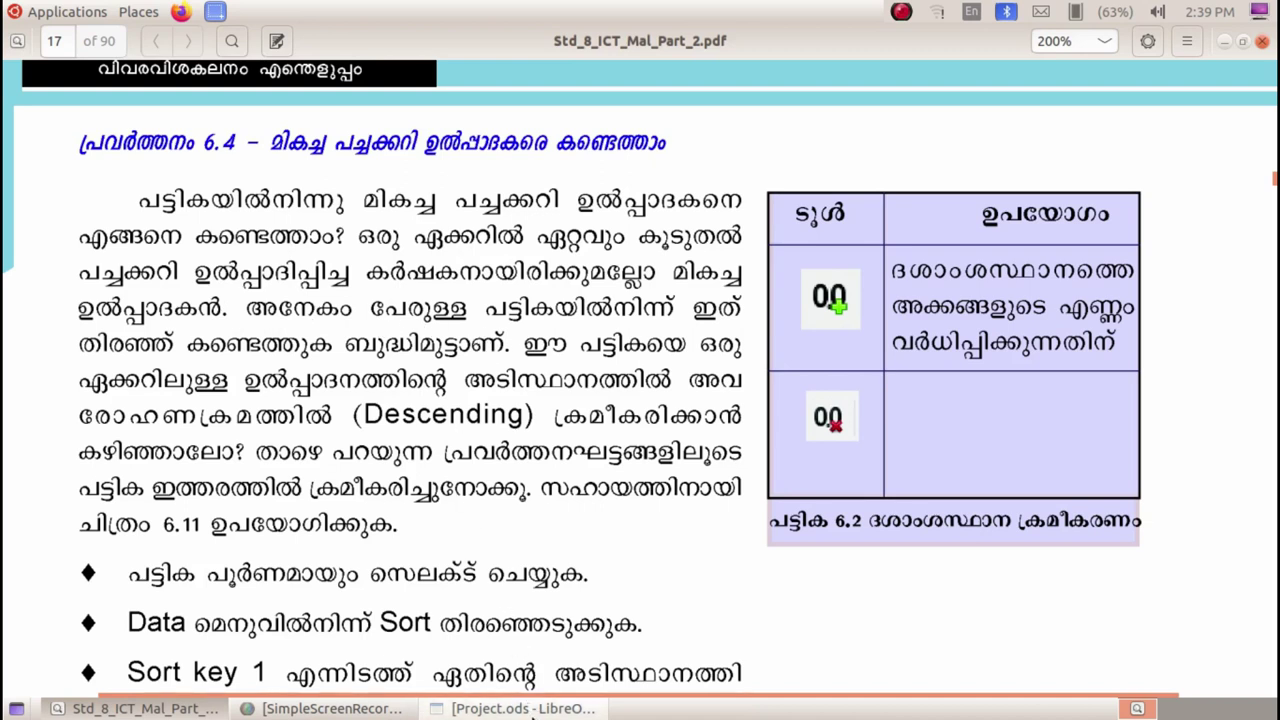
click(520, 708)
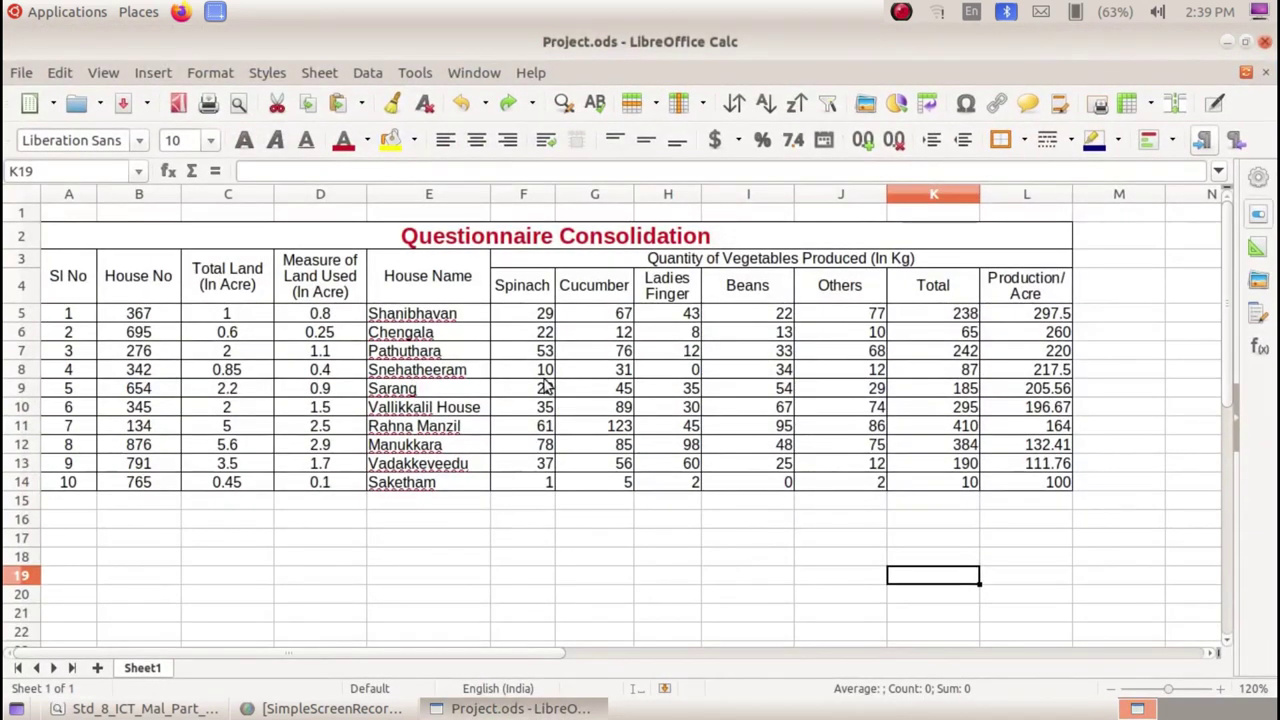
- Sort rows A5:L14 ascending by Column L (Production/Acre)
mouse_move(92, 318)
mouse_down()
mouse_move(322, 355)
mouse_move(989, 419)
mouse_move(1030, 484)
mouse_up()
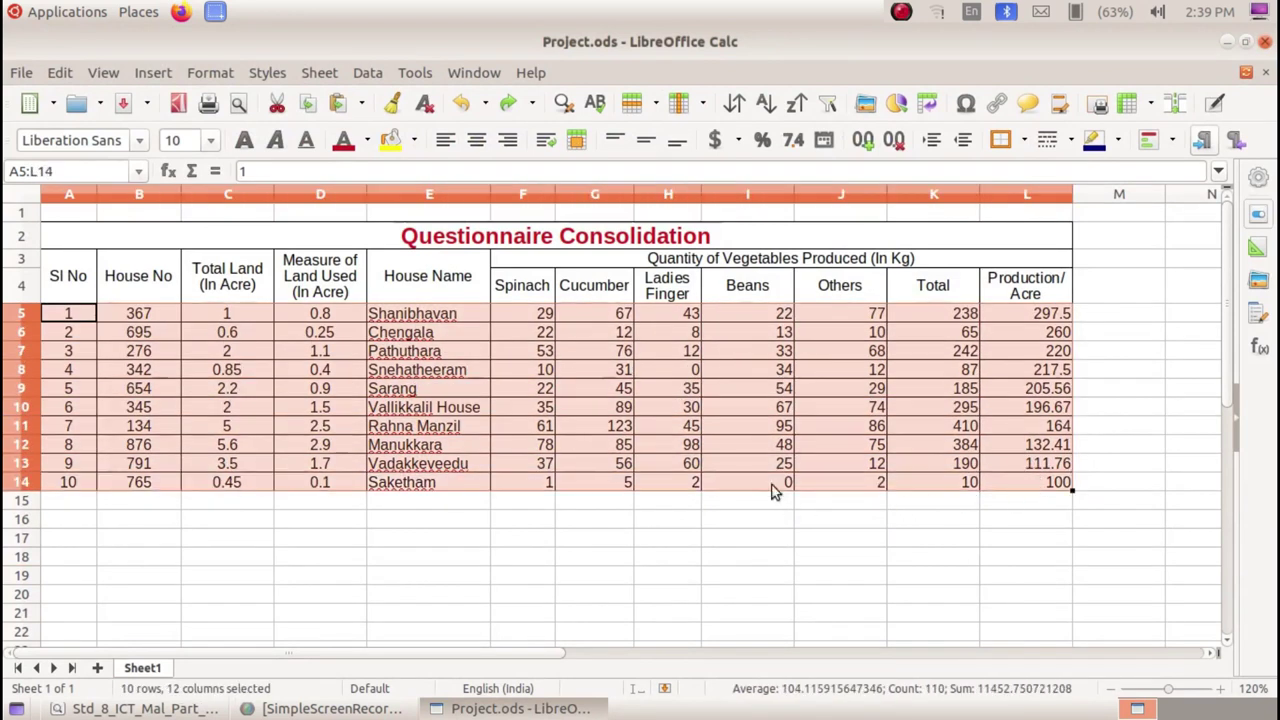
click(368, 72)
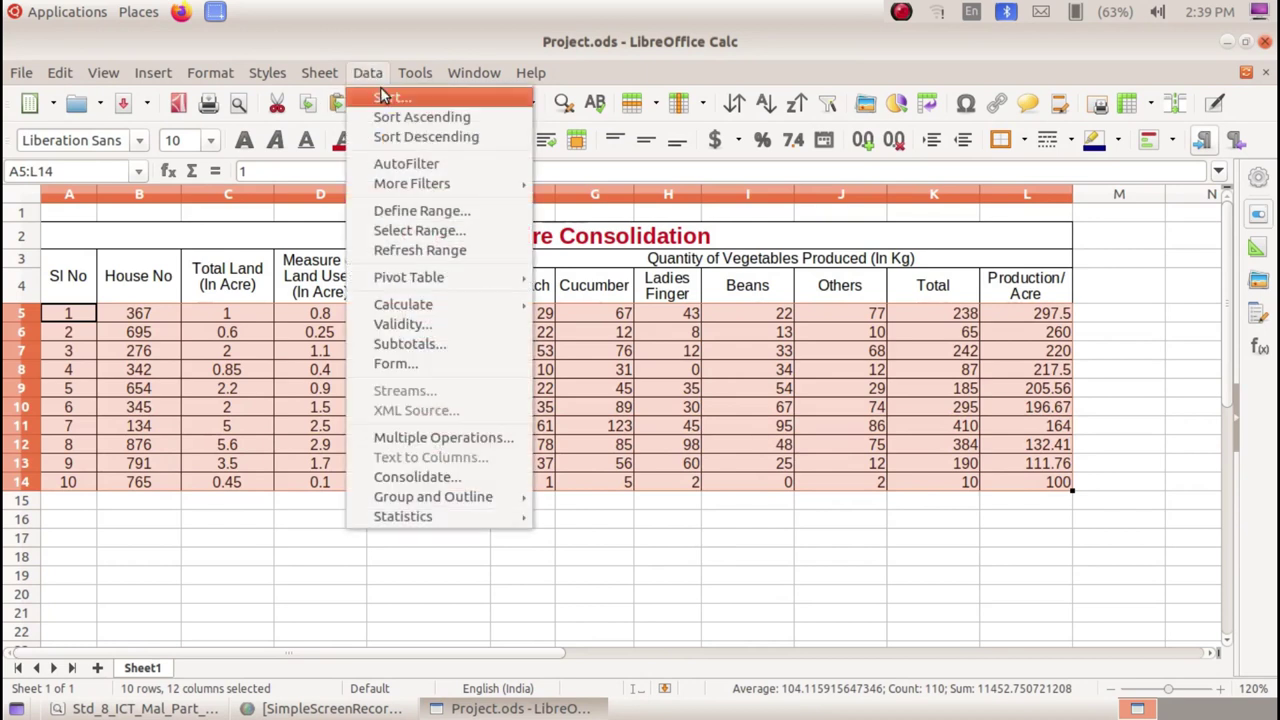
click(388, 97)
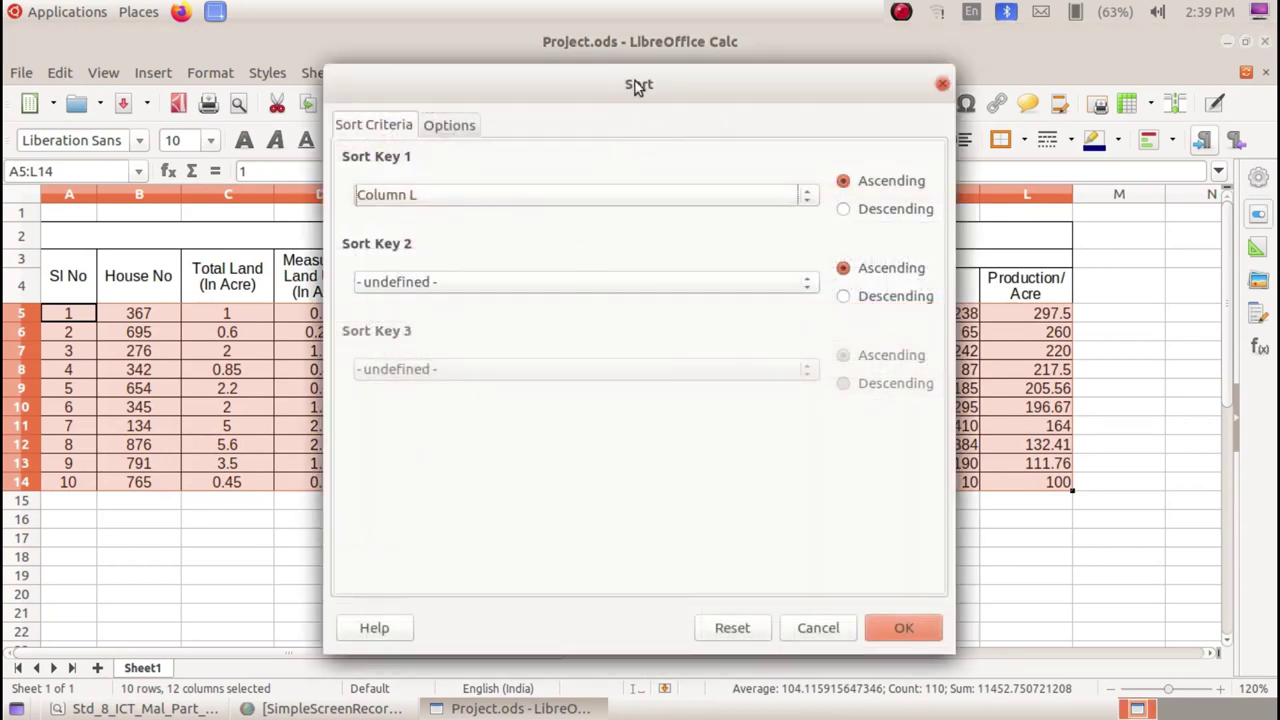
drag(636, 88, 522, 166)
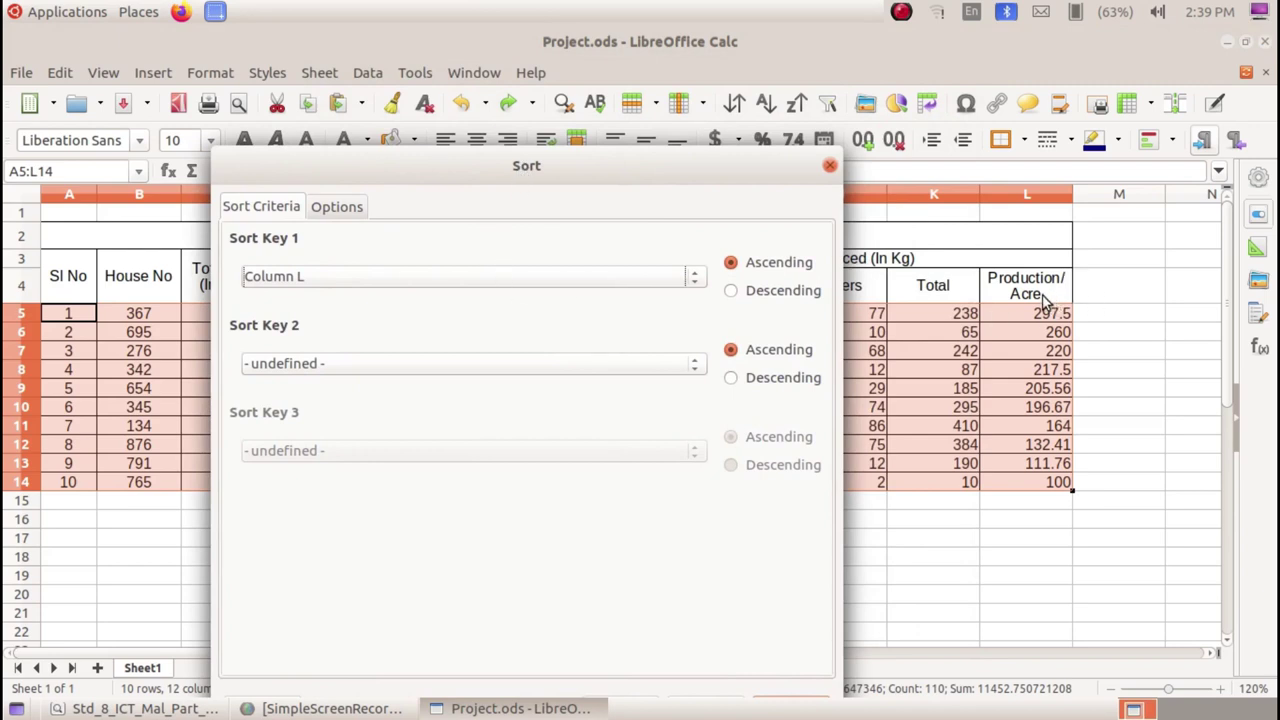
click(522, 278)
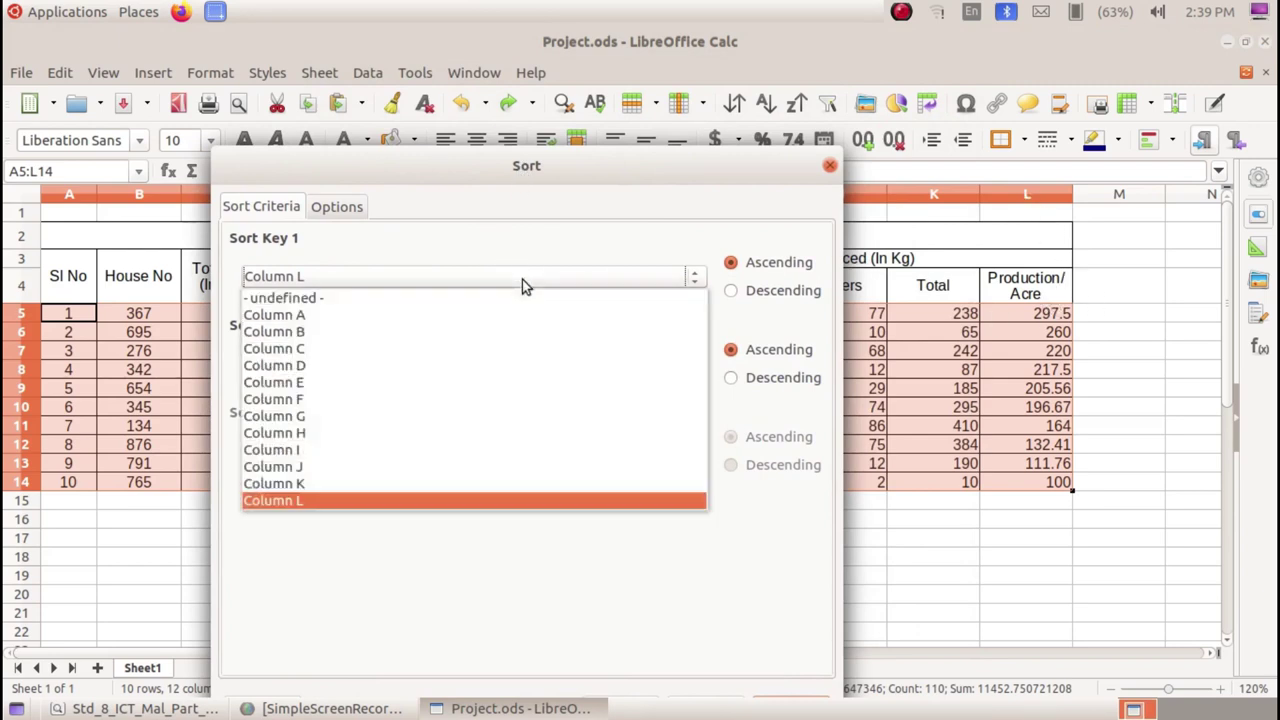
click(507, 500)
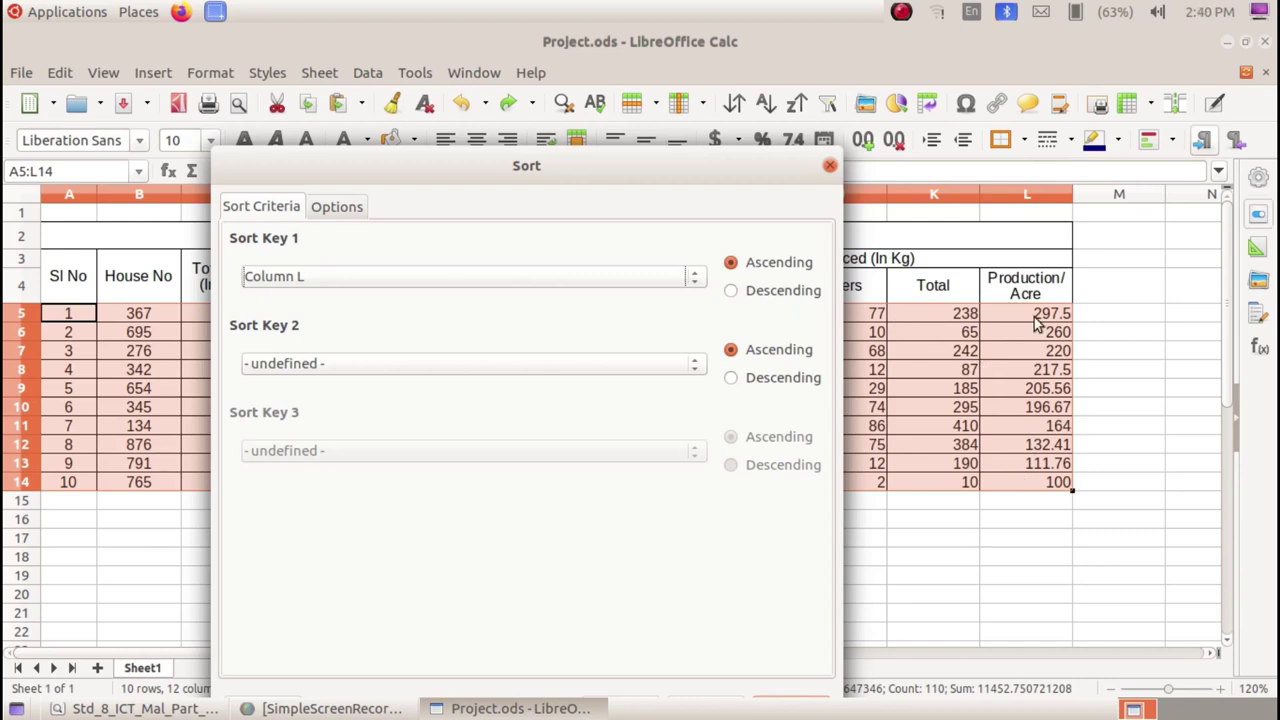
drag(652, 166, 672, 90)
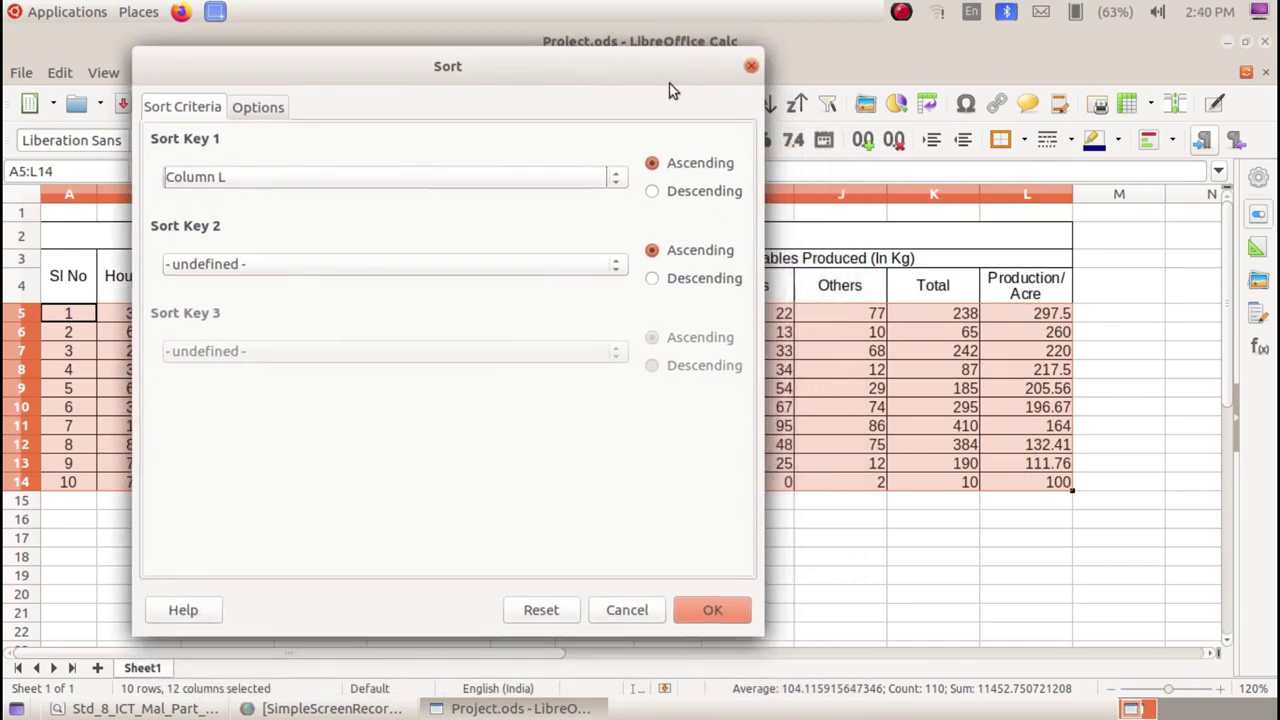
click(712, 611)
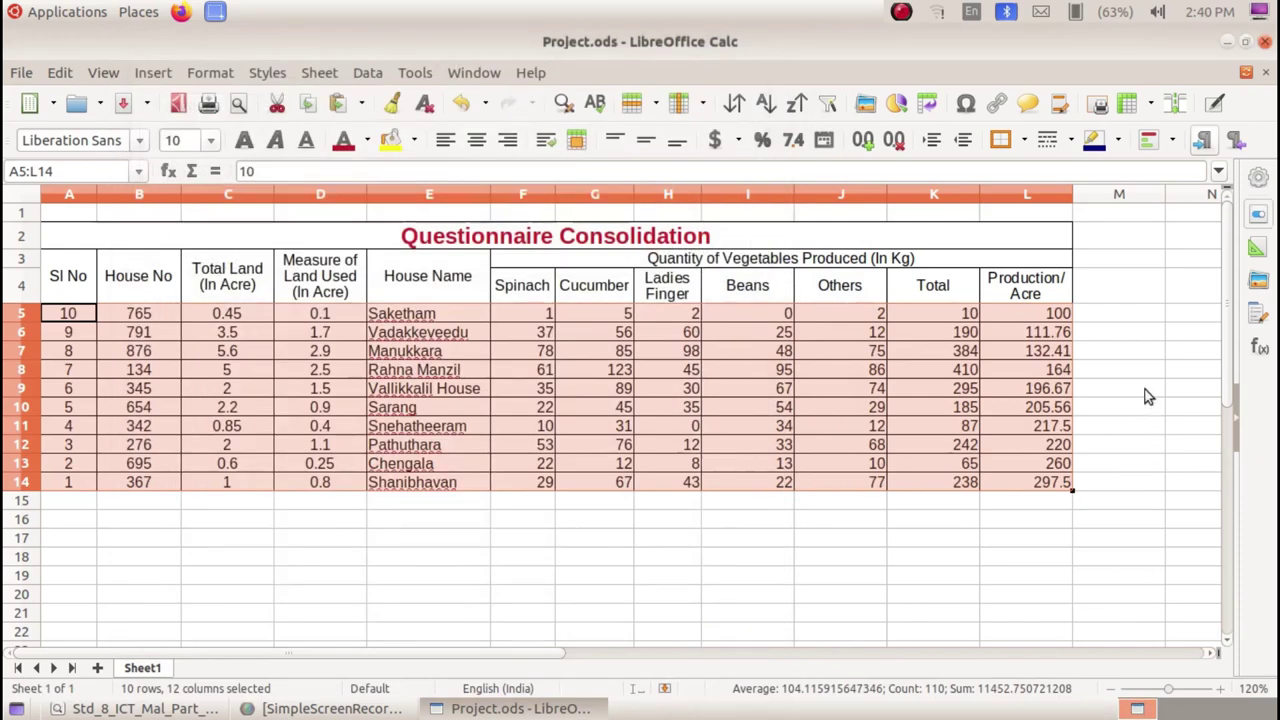
- Check the L5 formula and the Shanibhavan row, then reselect the table rows A5:L14
click(1066, 317)
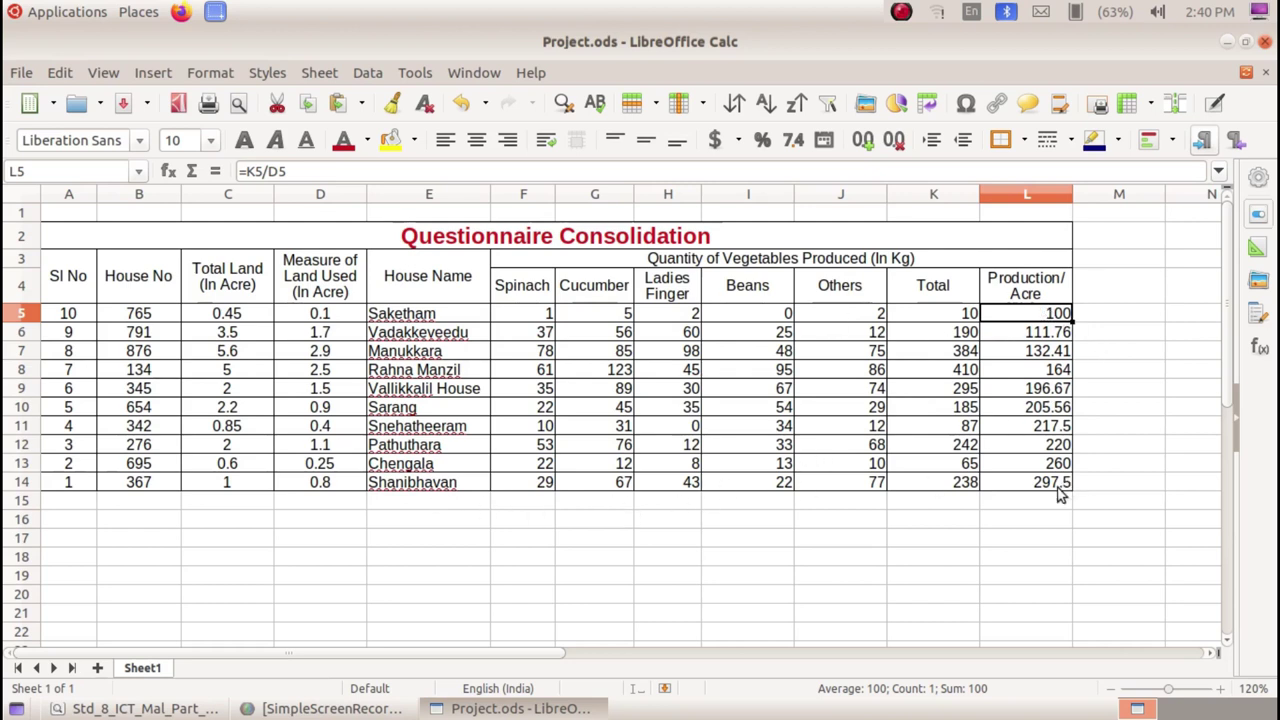
click(424, 492)
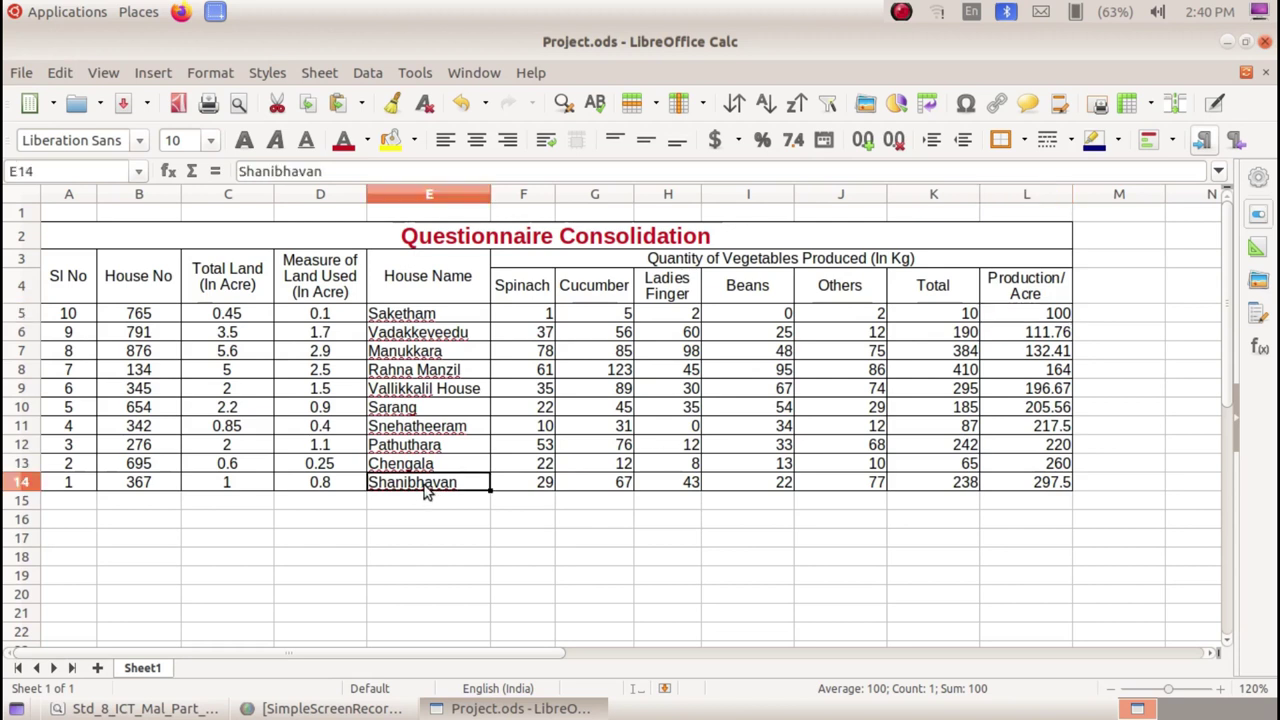
drag(80, 315, 1010, 481)
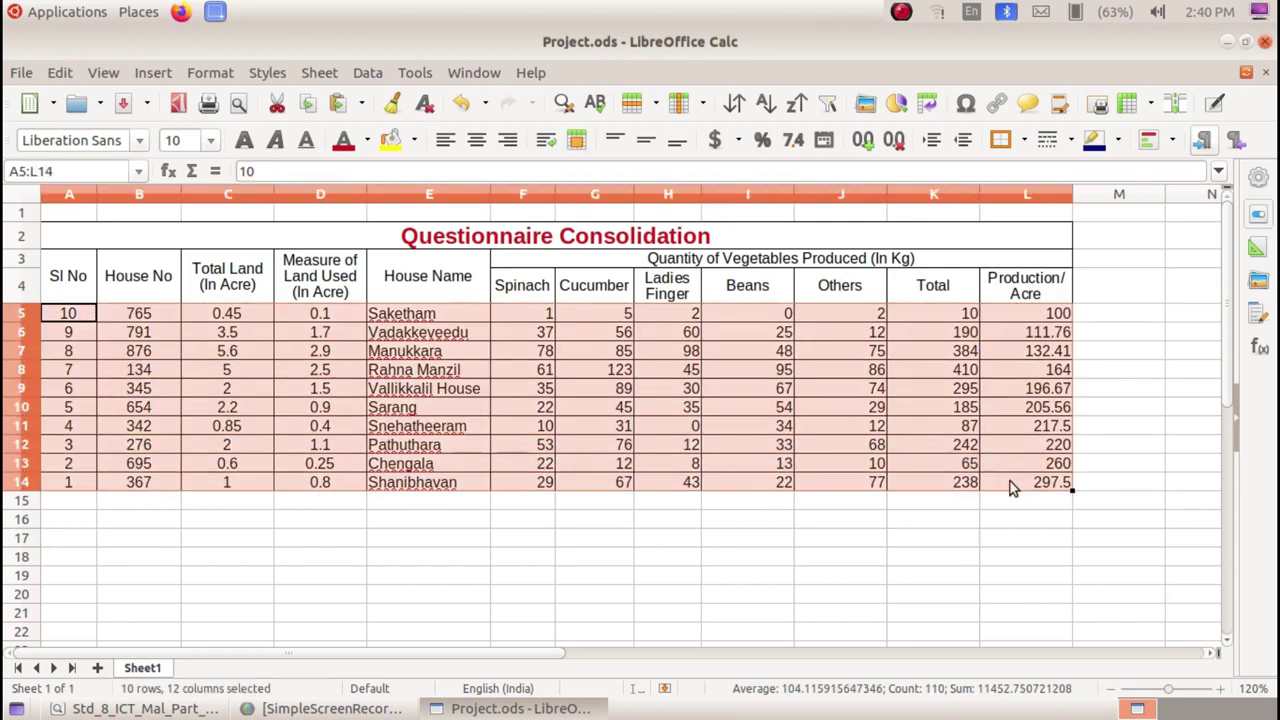
- Re-sort the rows by Column L descending, putting Shanibhavan's 297.5 first
click(362, 80)
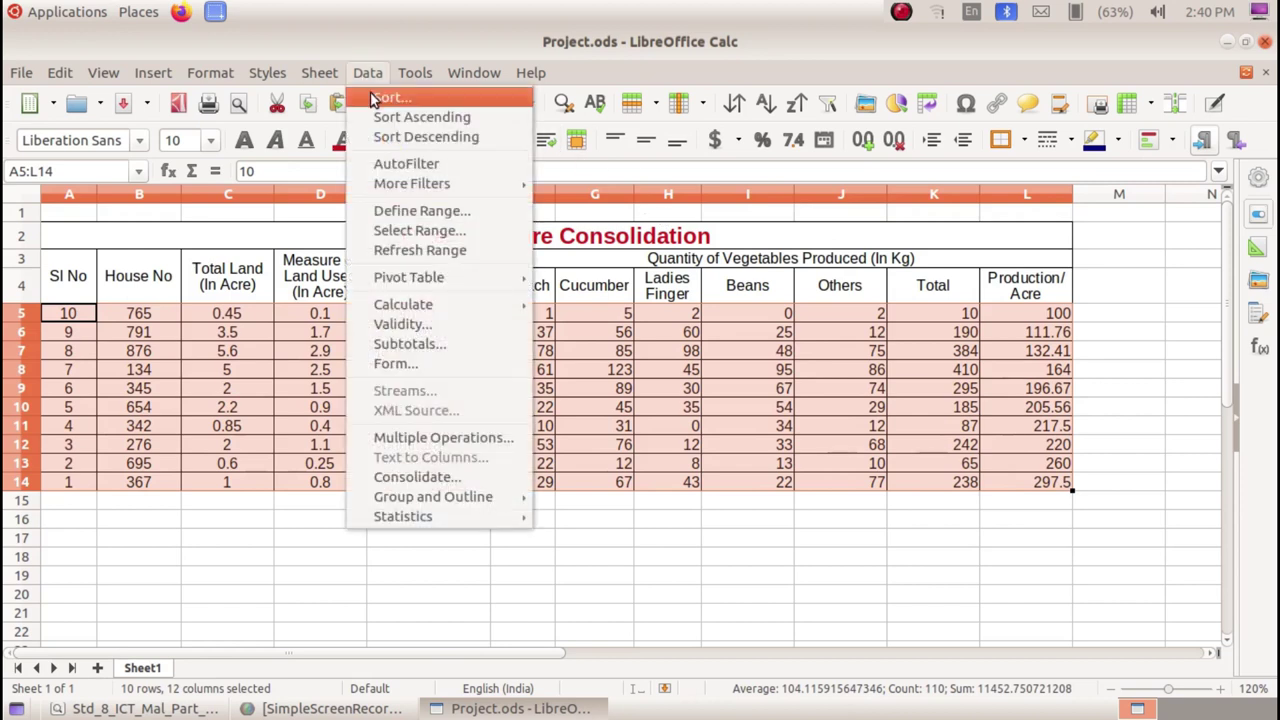
click(378, 97)
click(845, 210)
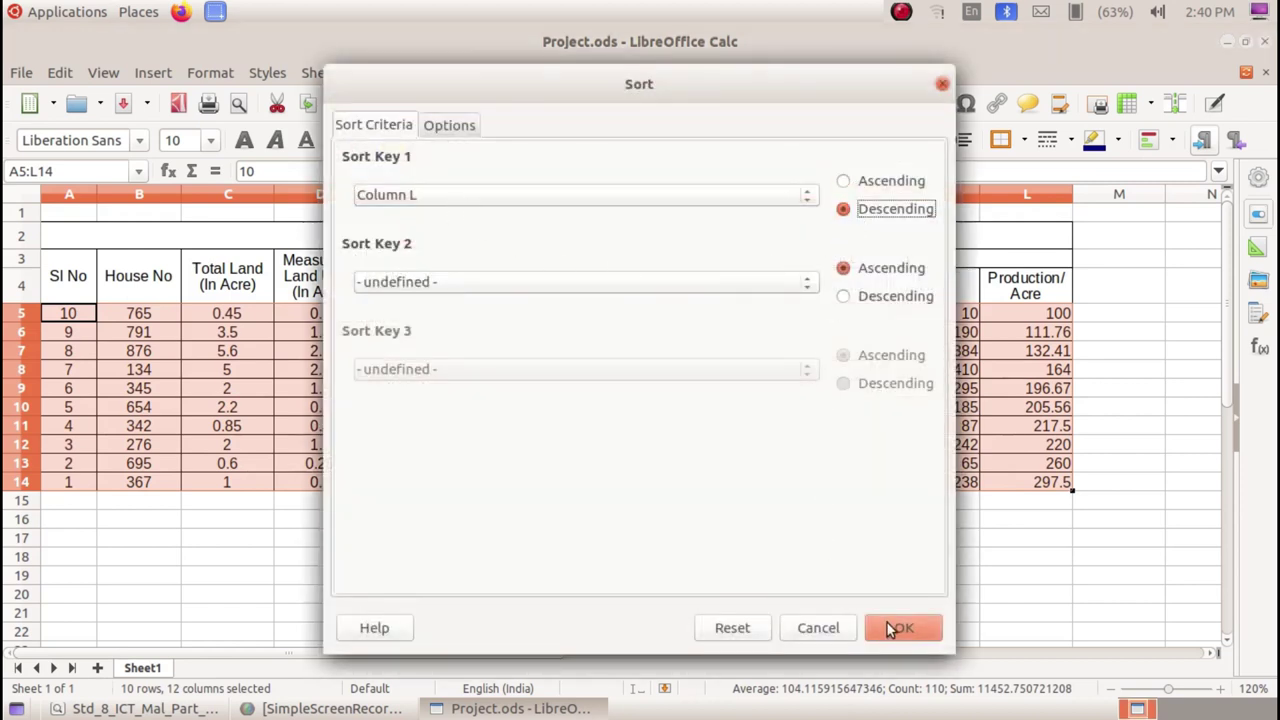
click(890, 627)
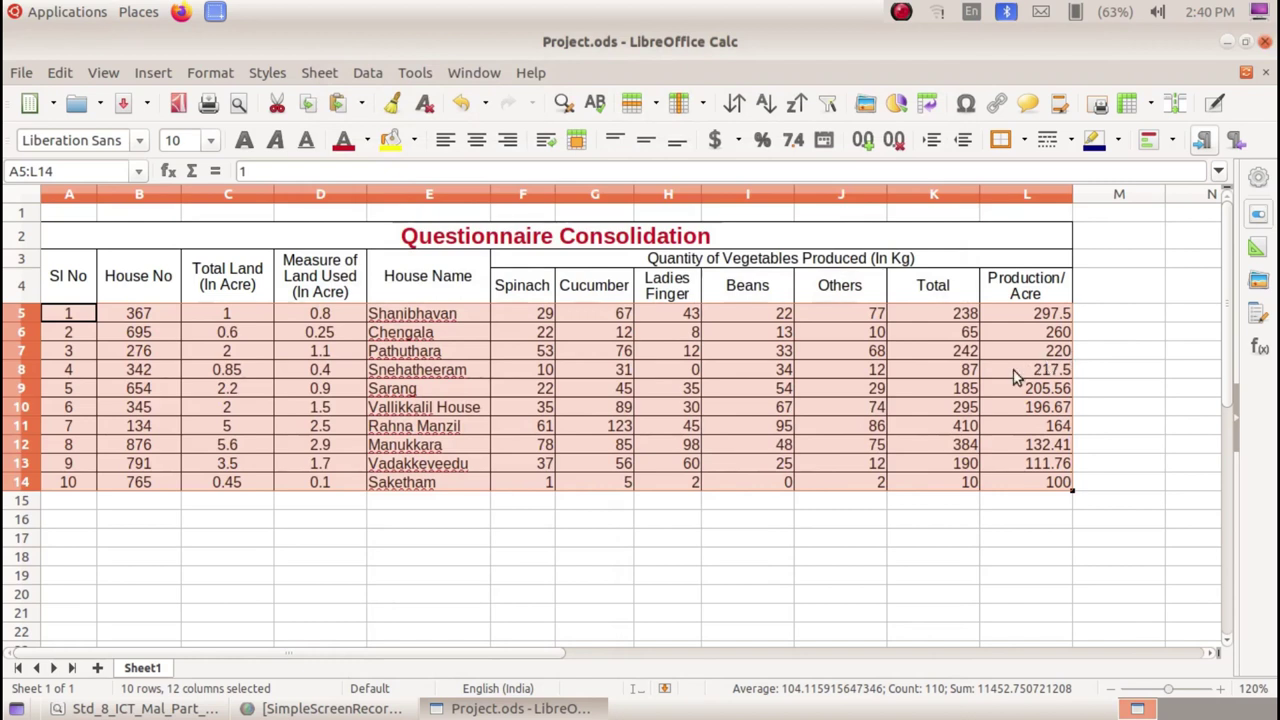
click(1013, 377)
key(Up)
key(Up)
key(Up)
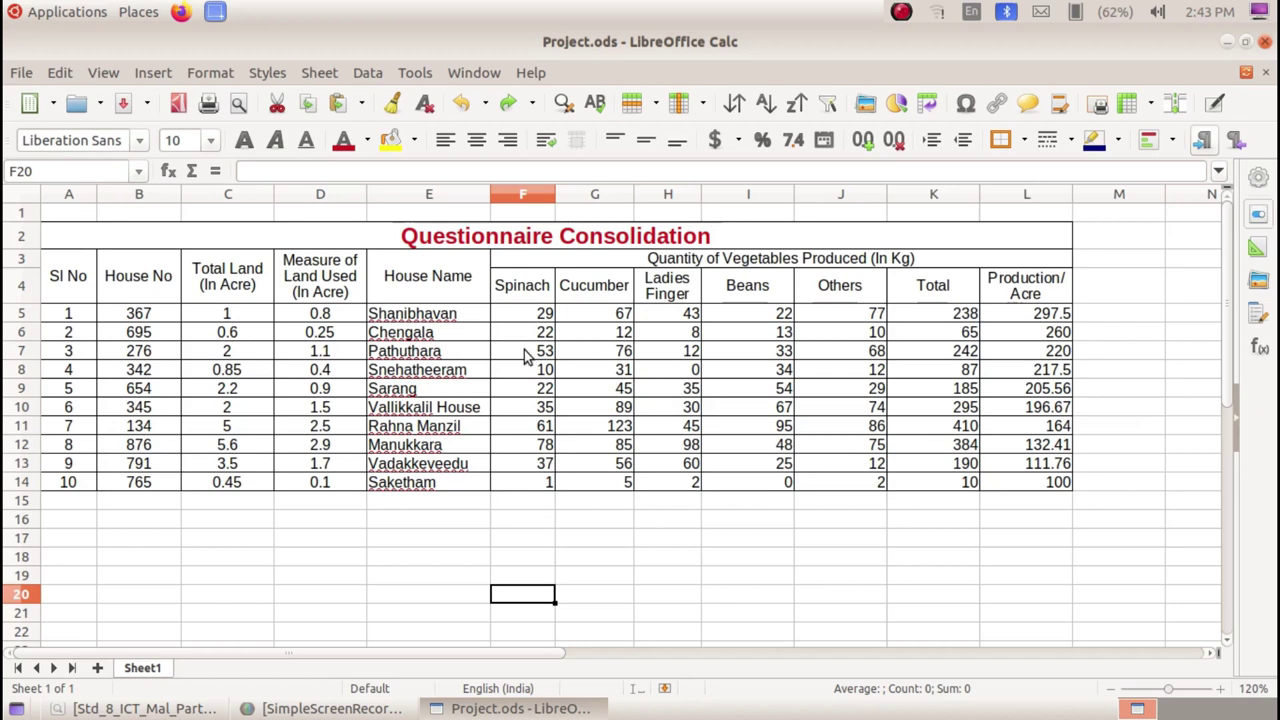
- Sum the Spinach column in F15 and fill across to K15, giving totals 348 through 2106
click(538, 506)
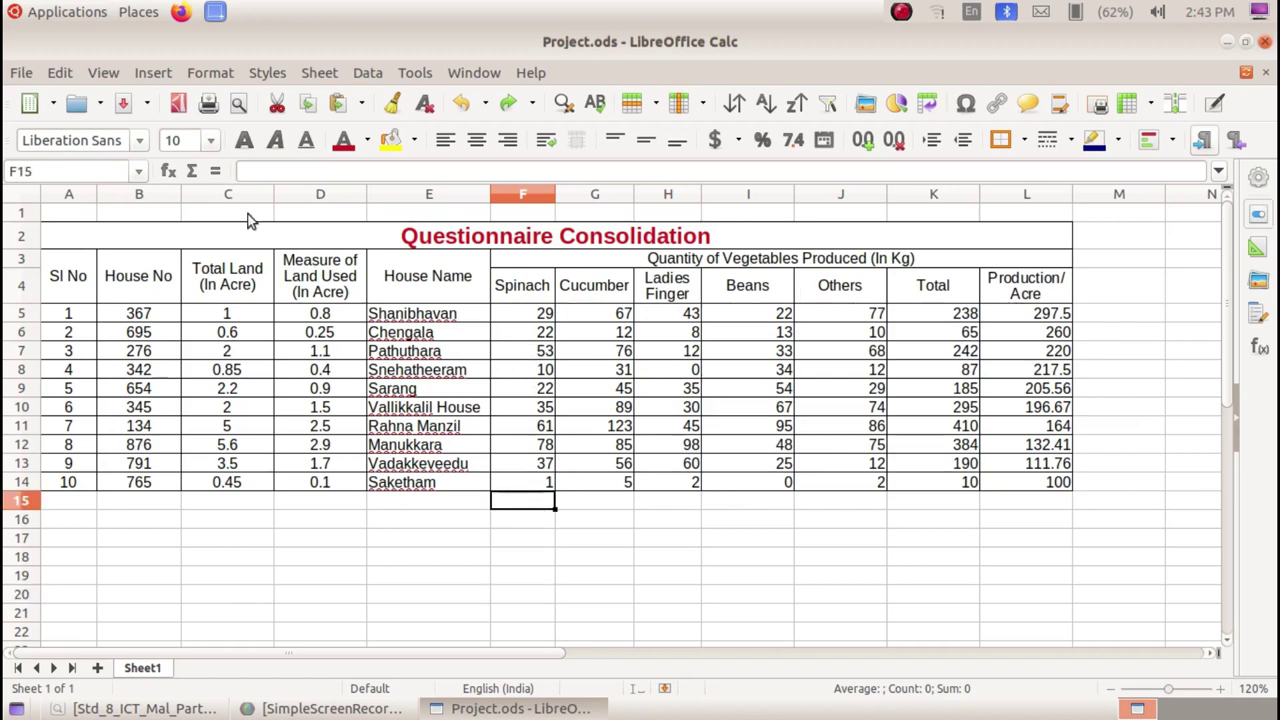
click(193, 172)
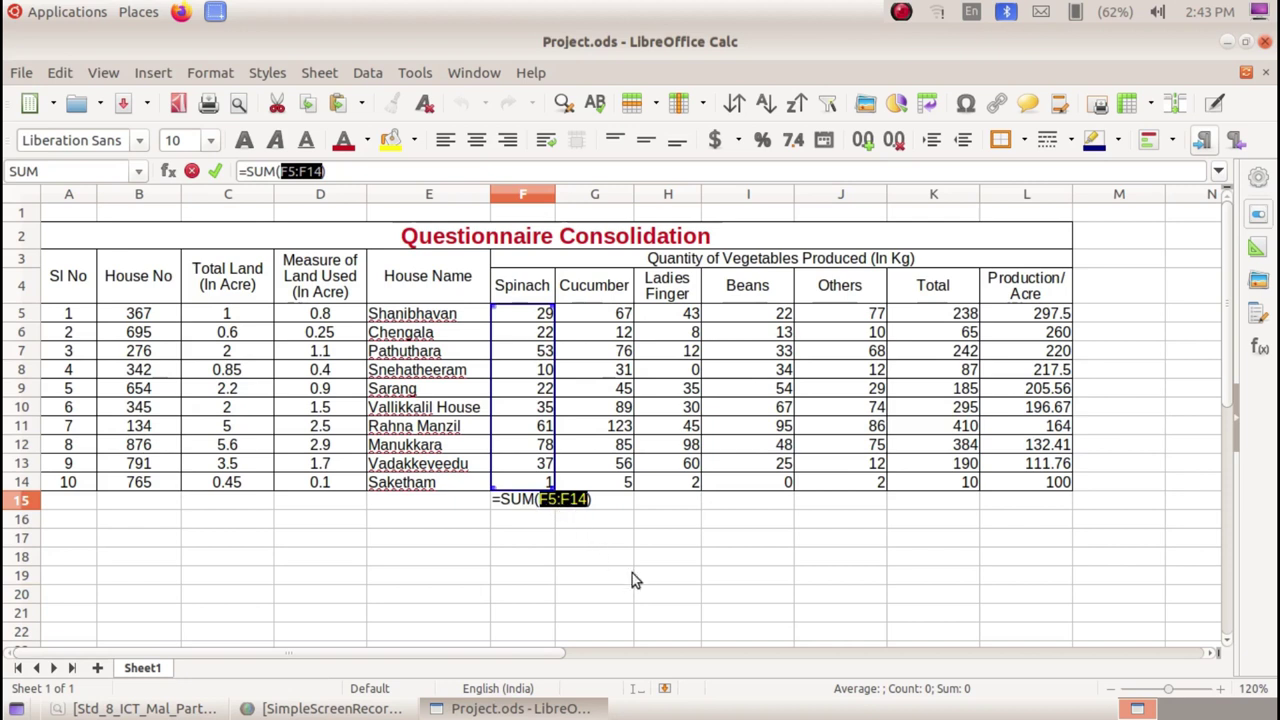
key(Return)
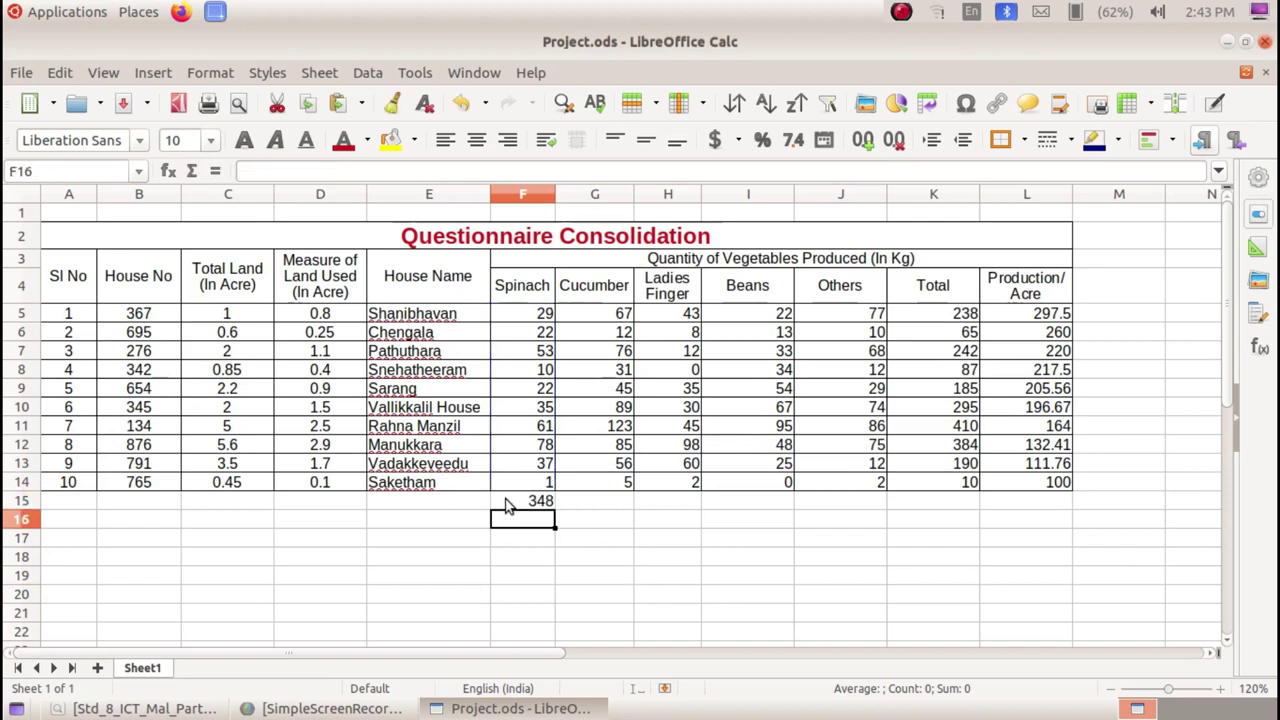
click(507, 503)
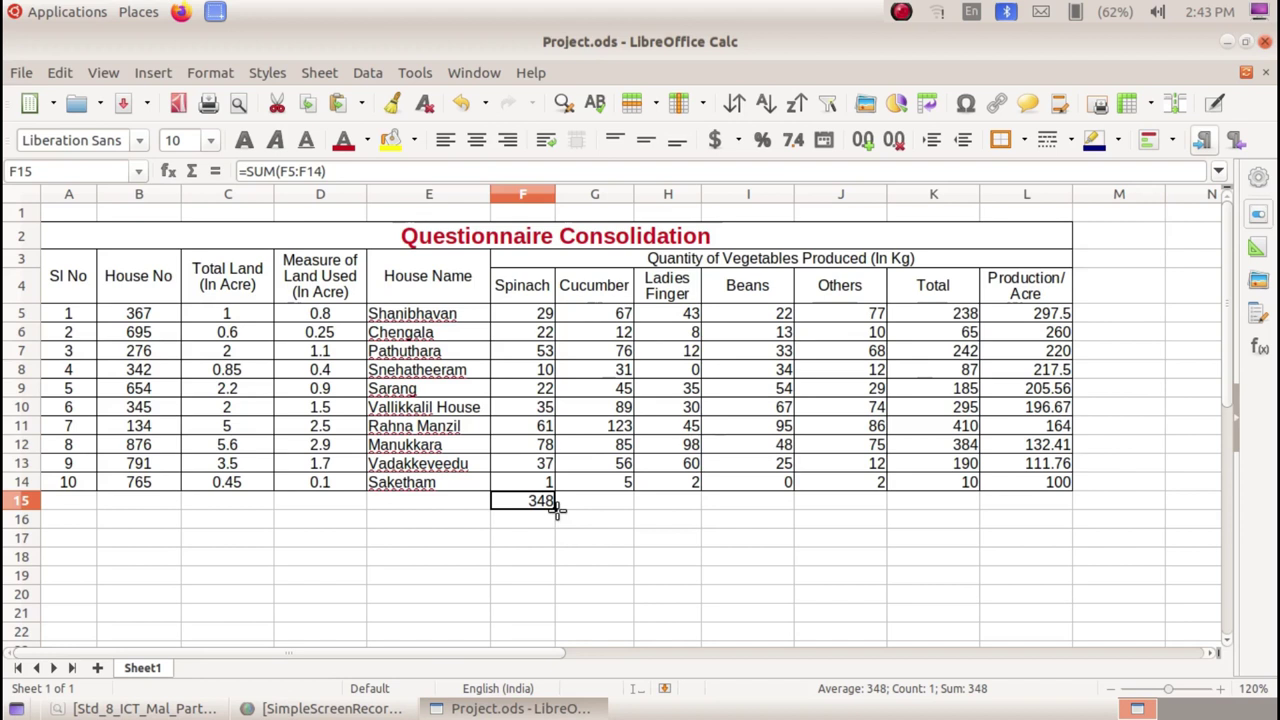
drag(556, 508, 874, 502)
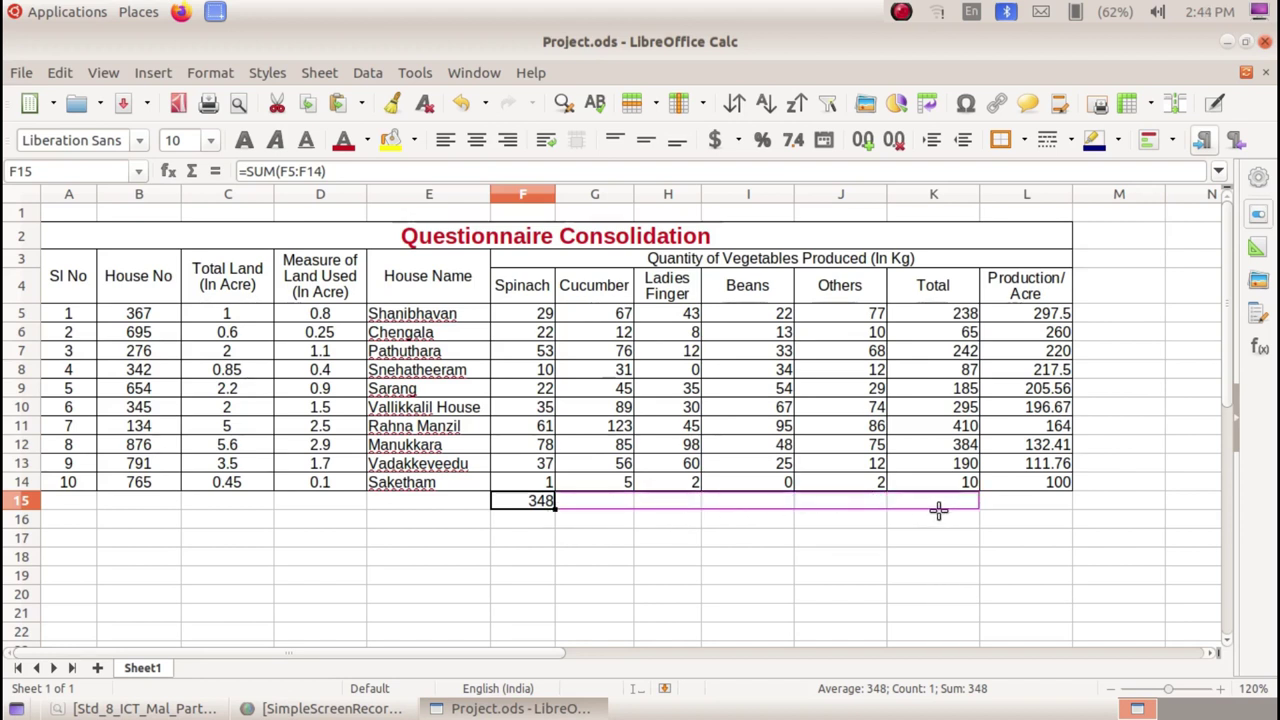
drag(874, 502, 949, 508)
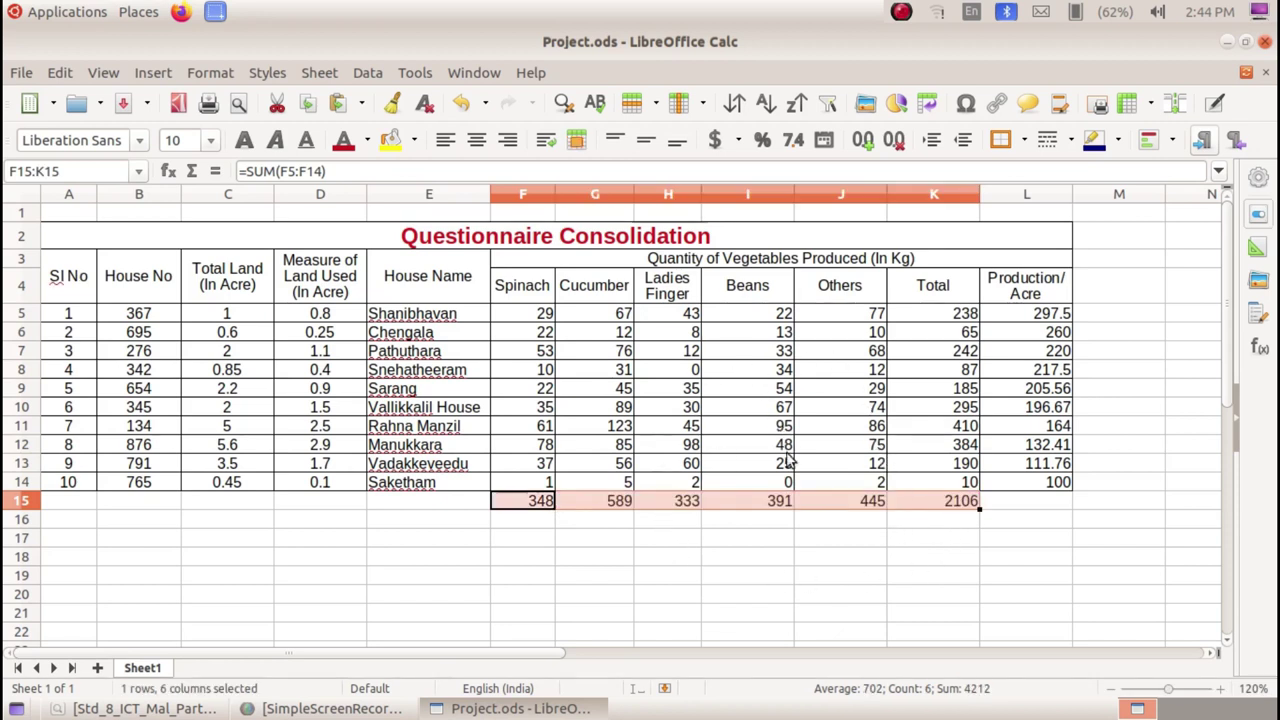
click(603, 555)
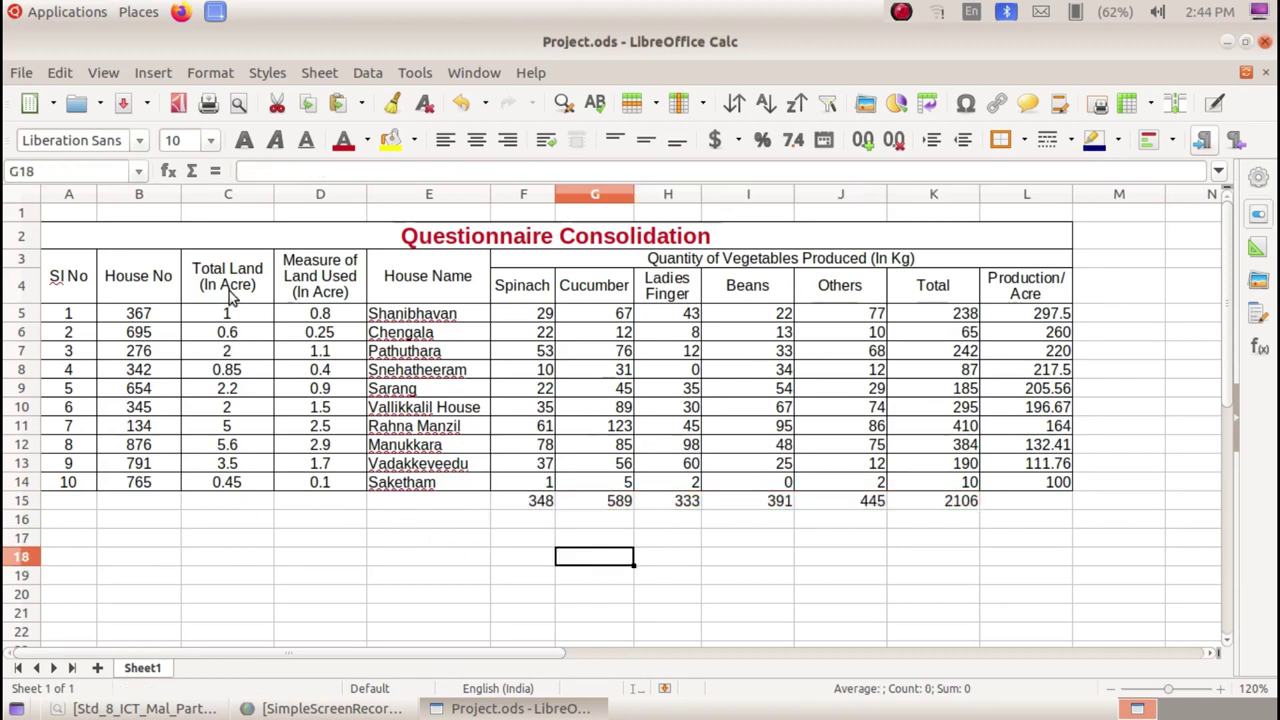
- Sum Total Land in C15 (23.2) and fill the sum into D15 for Land Used (12.15)
click(244, 500)
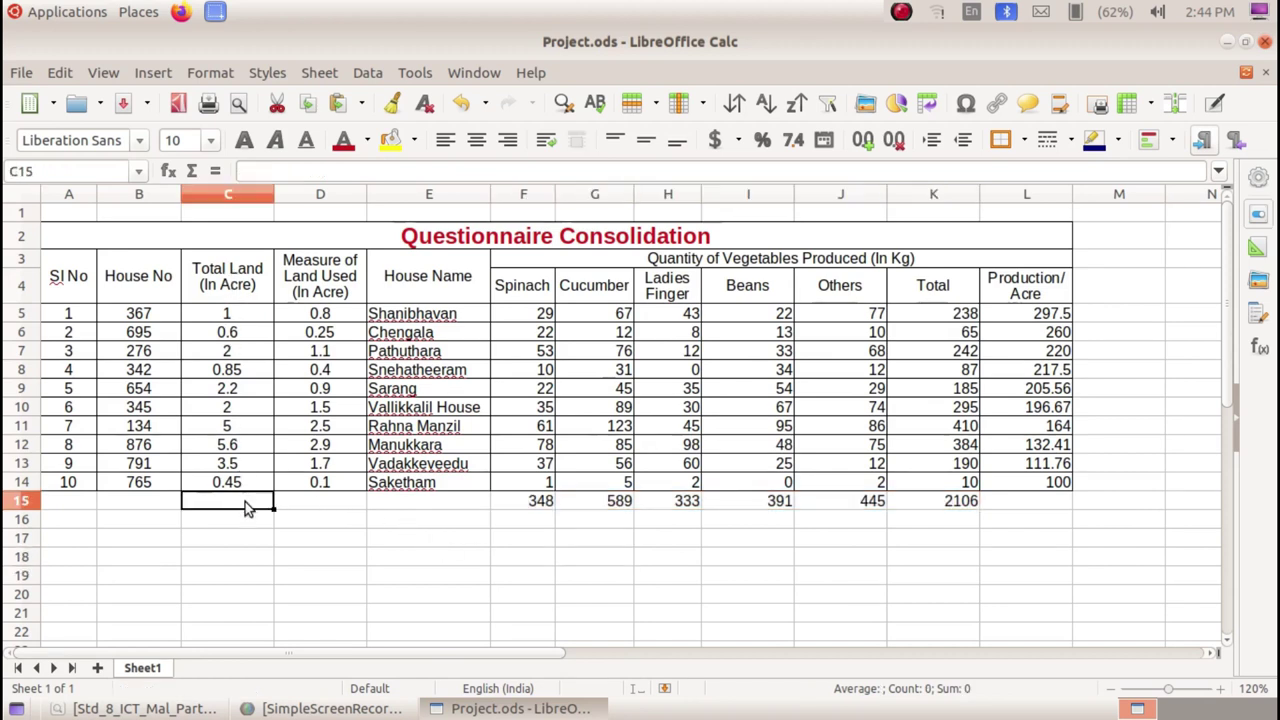
click(193, 172)
key(Return)
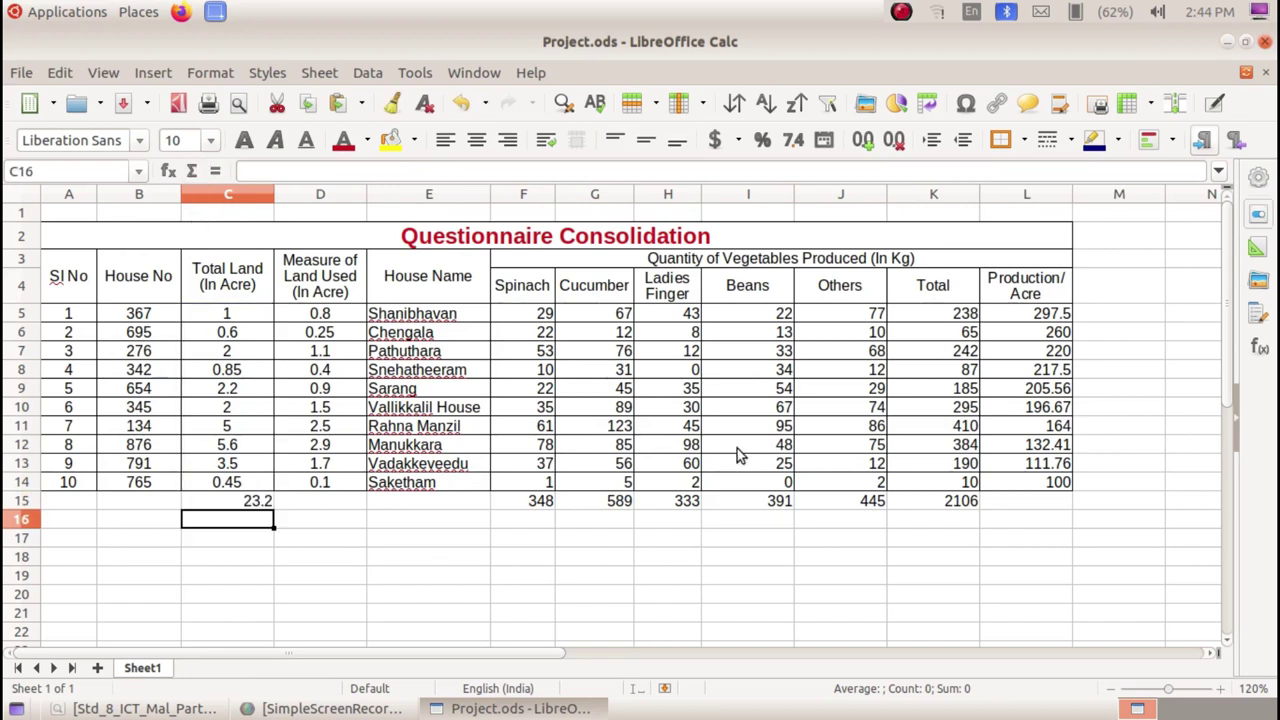
click(258, 505)
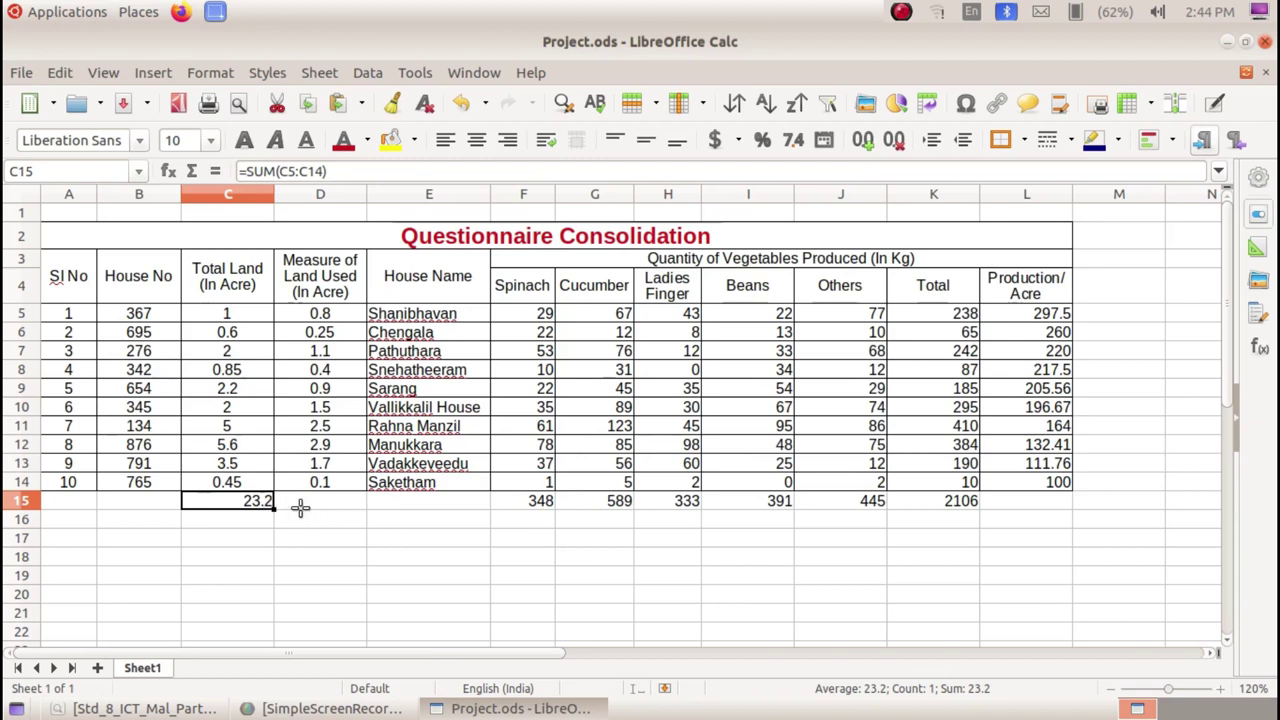
drag(300, 508, 342, 510)
click(343, 510)
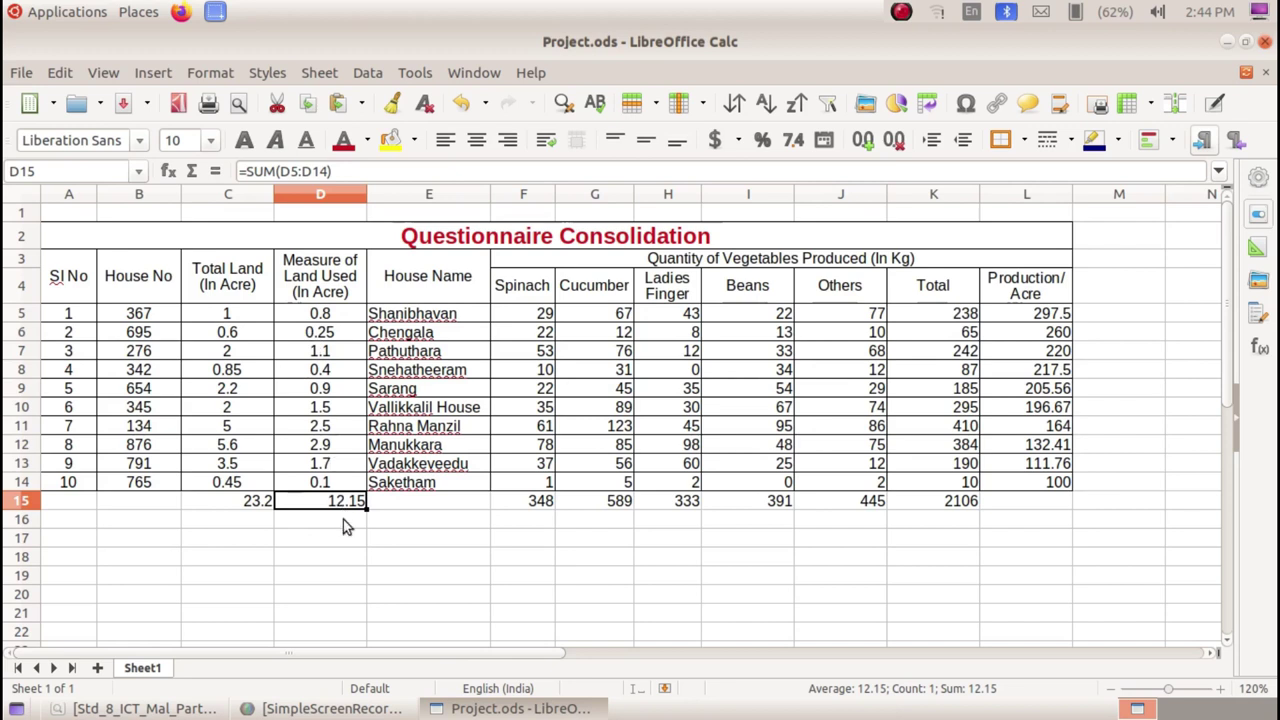
- Label B15 'Total' and merge and centre it across A15:B15
click(157, 516)
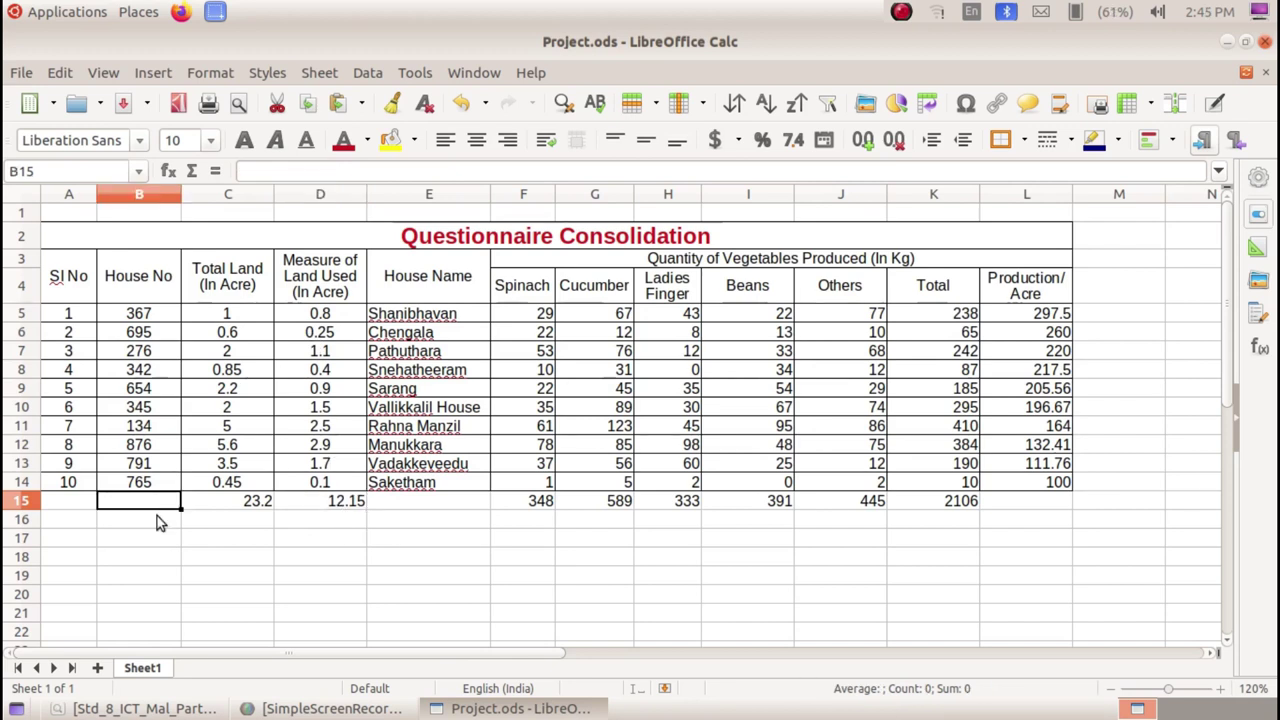
text(Tota)
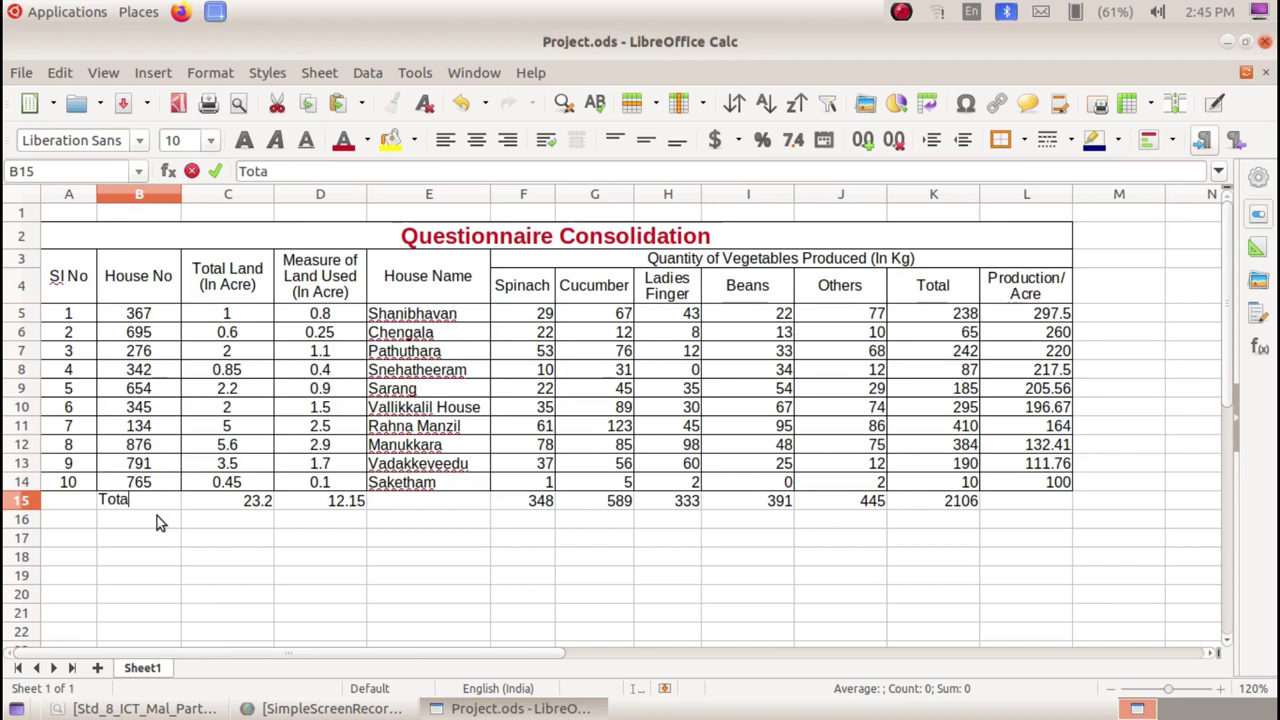
key(Return)
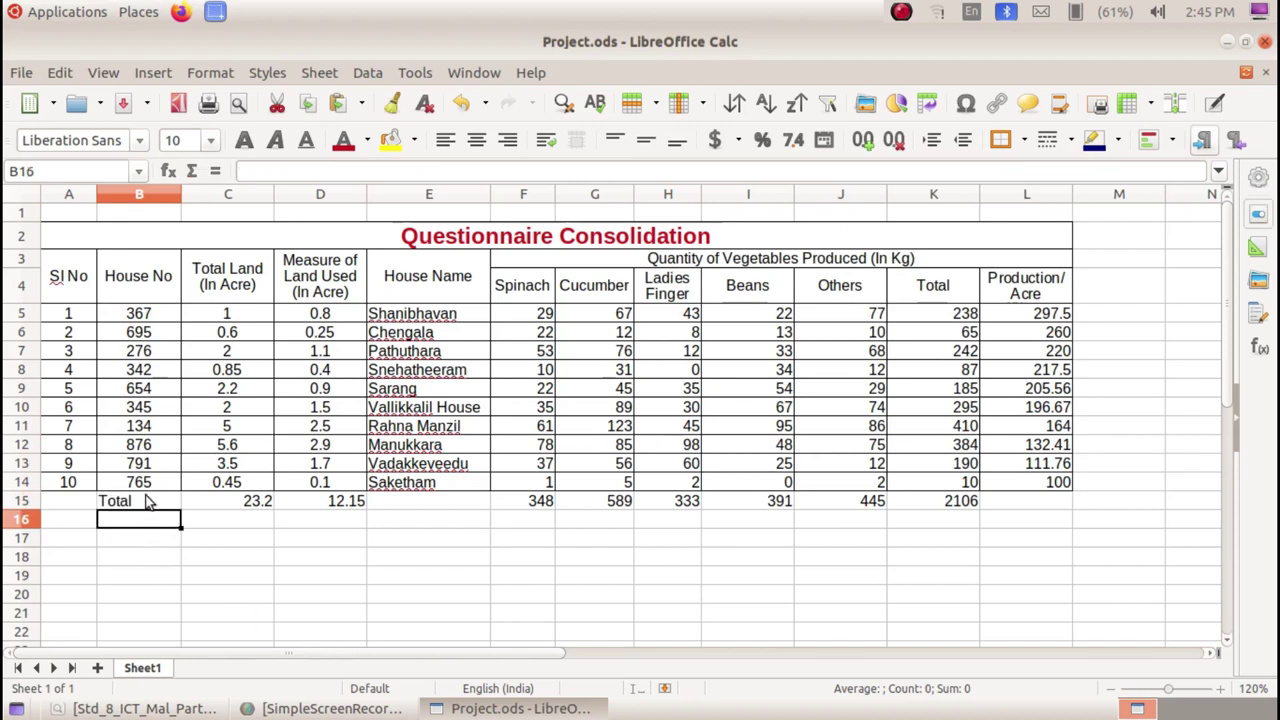
click(146, 501)
click(70, 503)
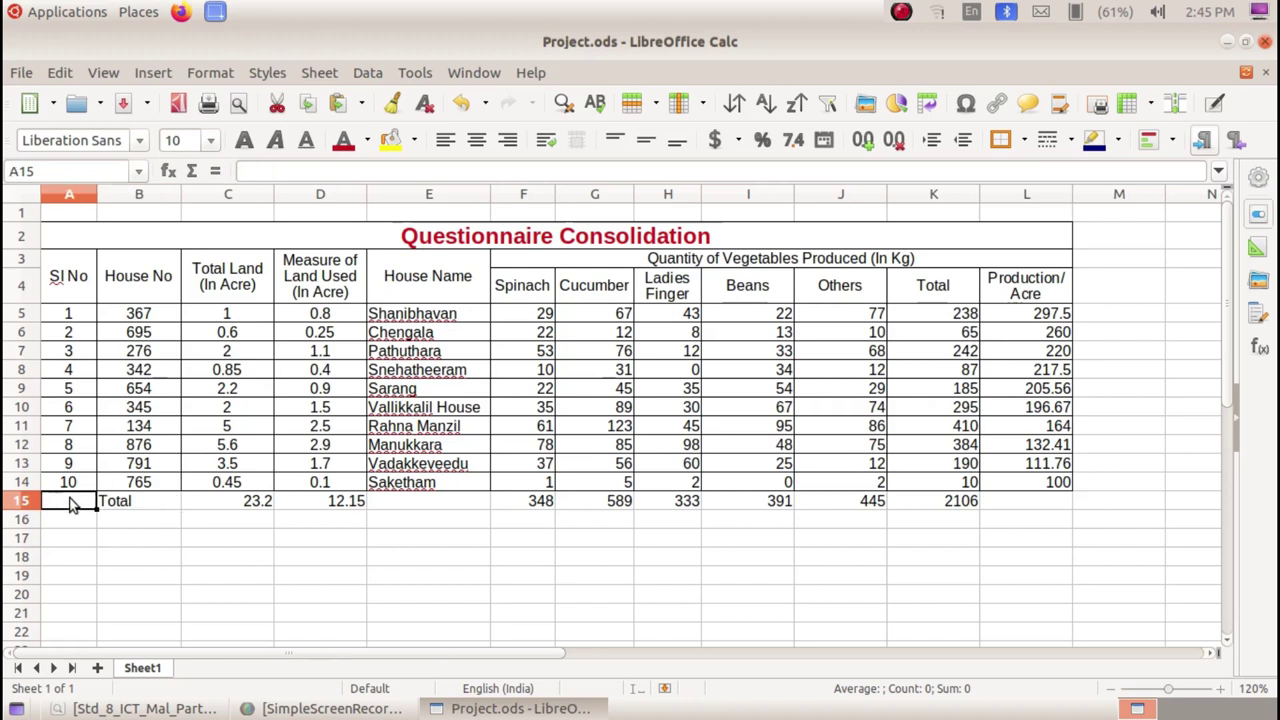
click(111, 532)
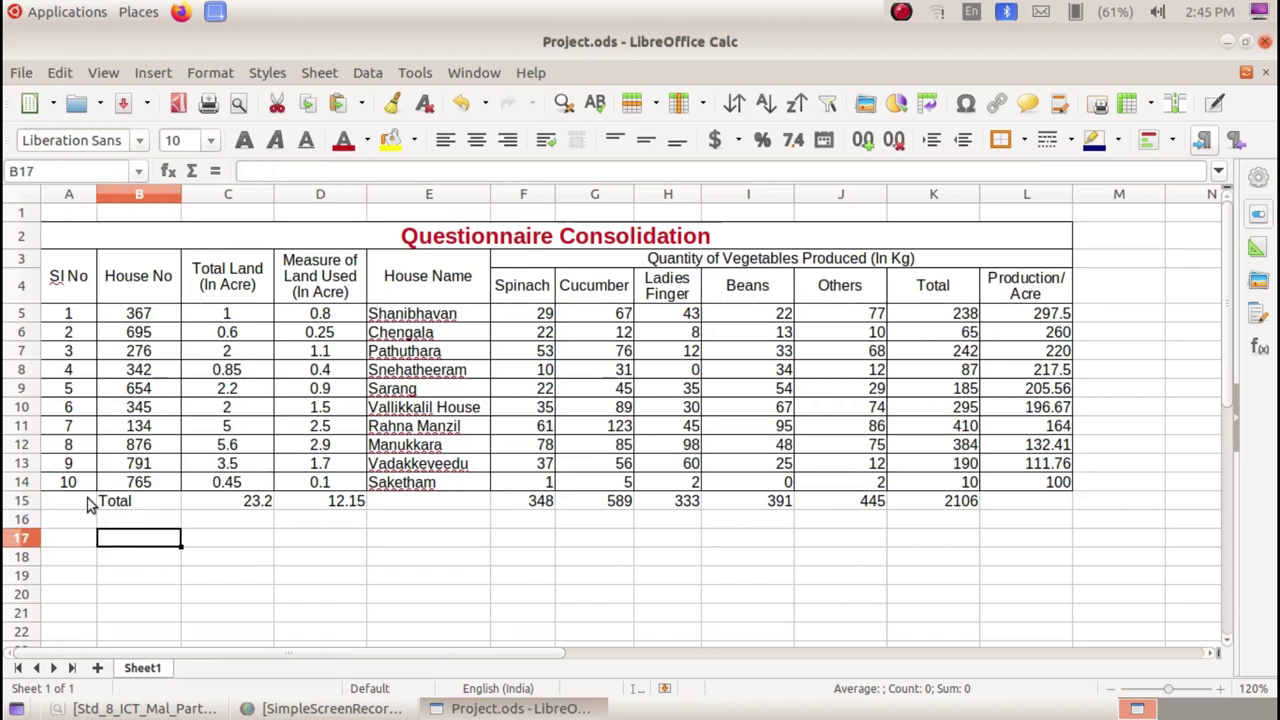
drag(88, 503, 150, 504)
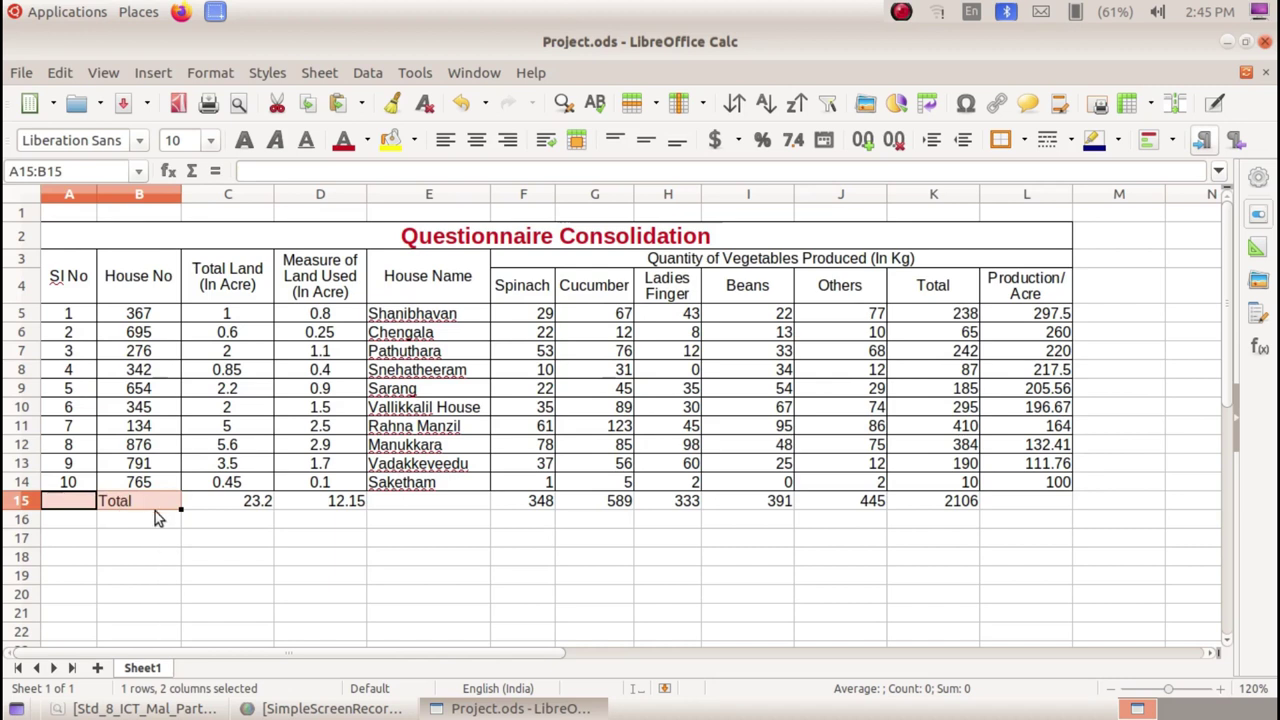
click(578, 143)
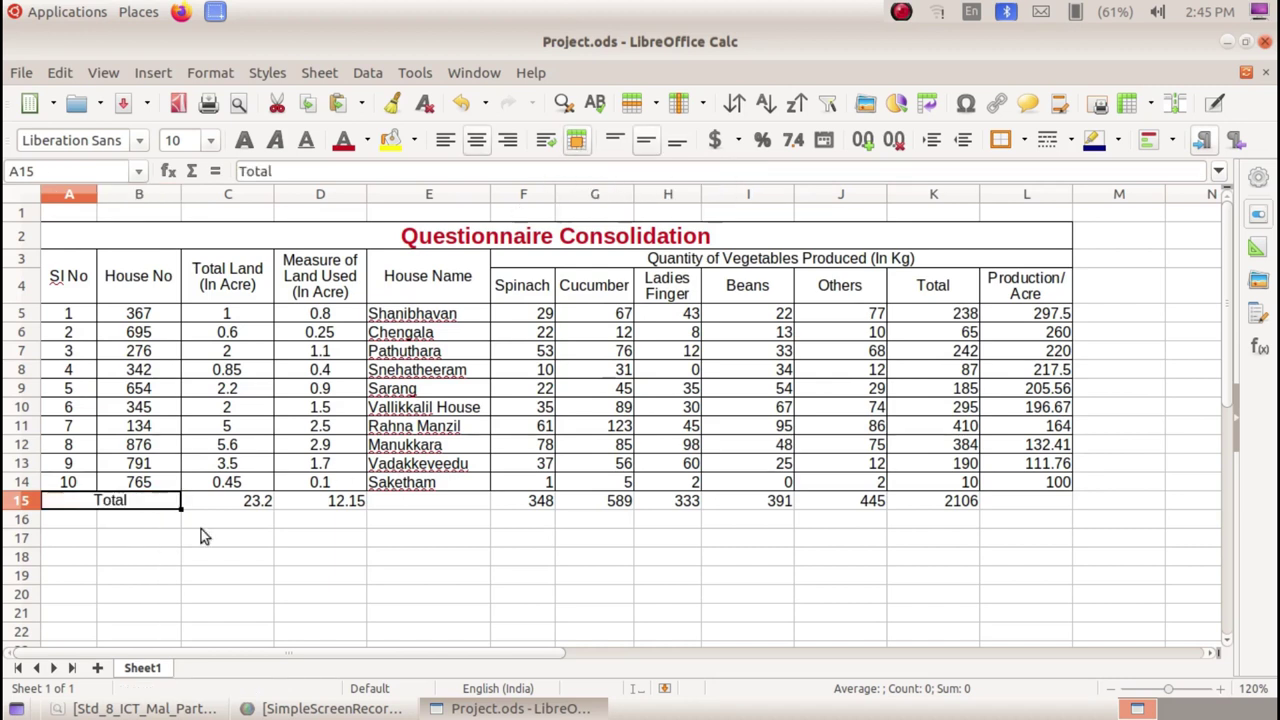
click(140, 548)
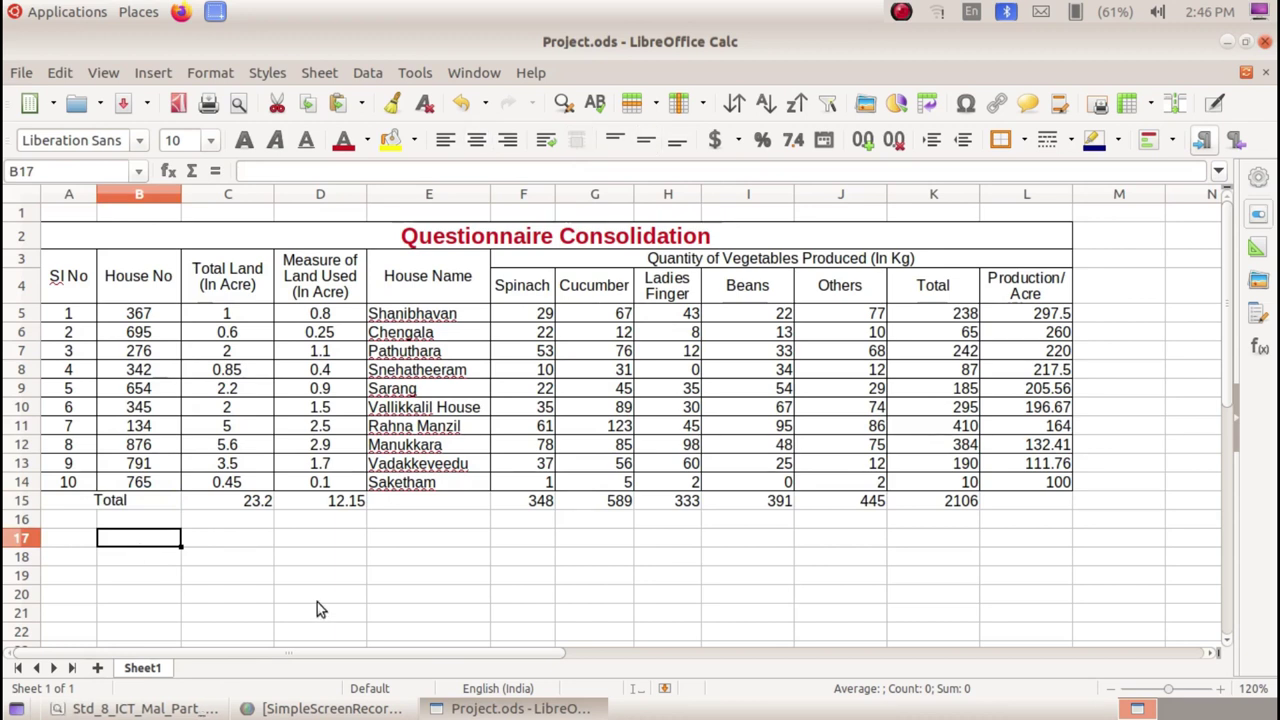
- Centre 23.2 in C15, and align D15's 12.15 horizontally Center and vertically Middle
click(260, 505)
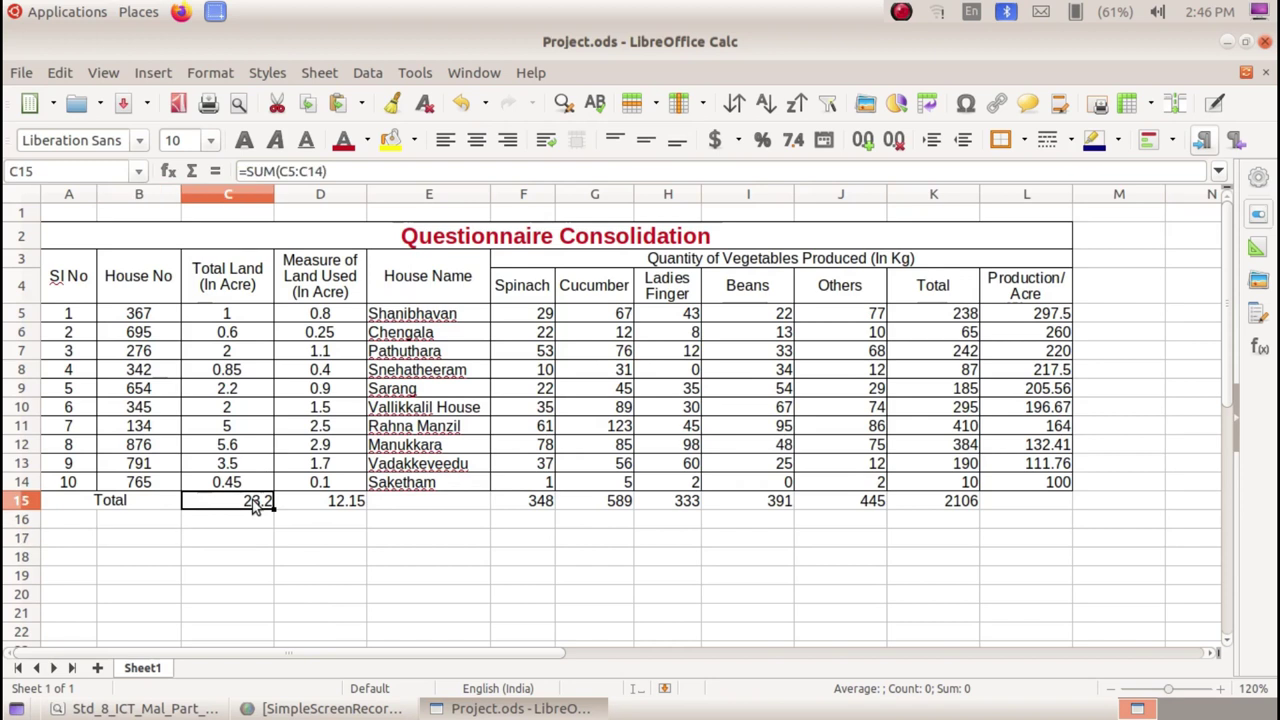
click(478, 145)
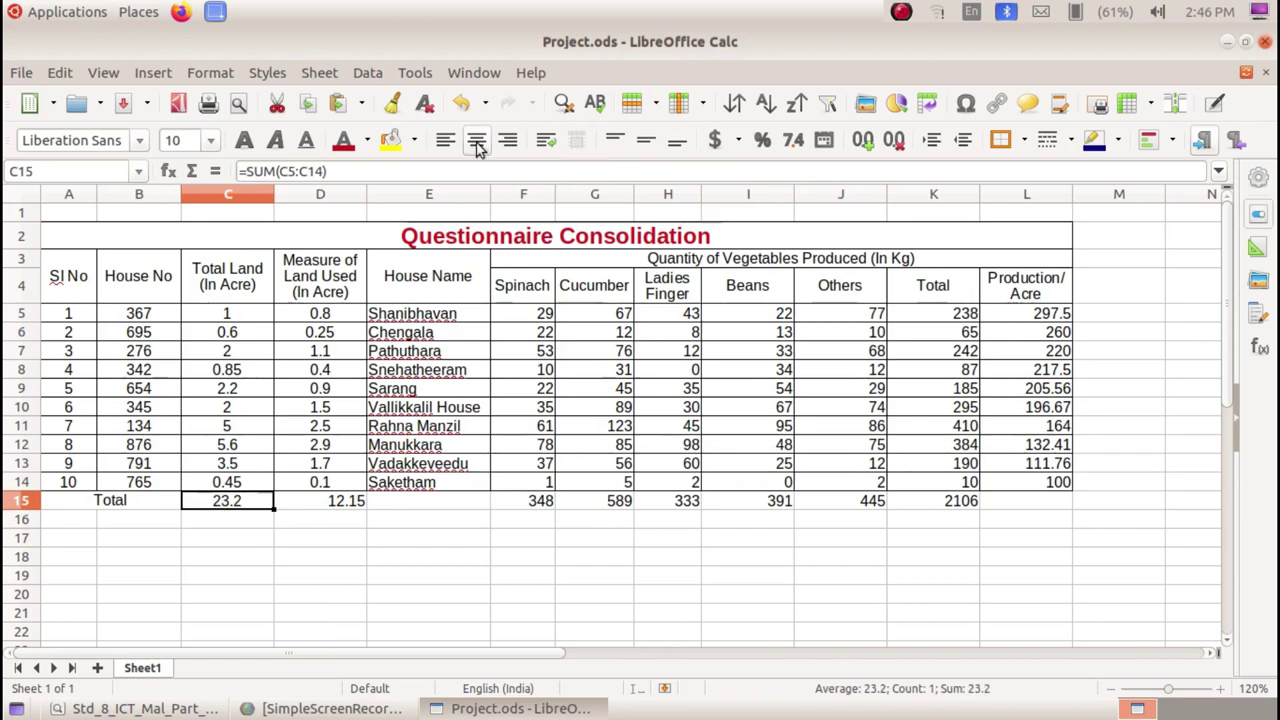
click(352, 505)
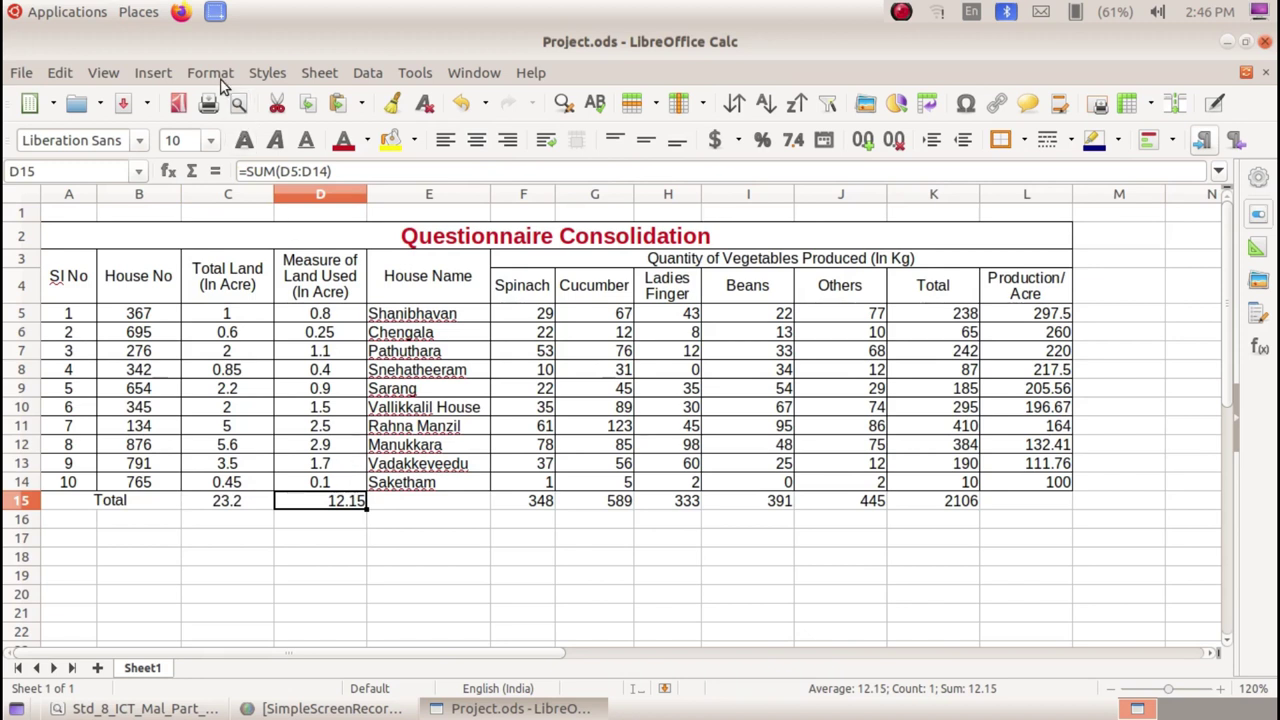
click(222, 82)
click(254, 229)
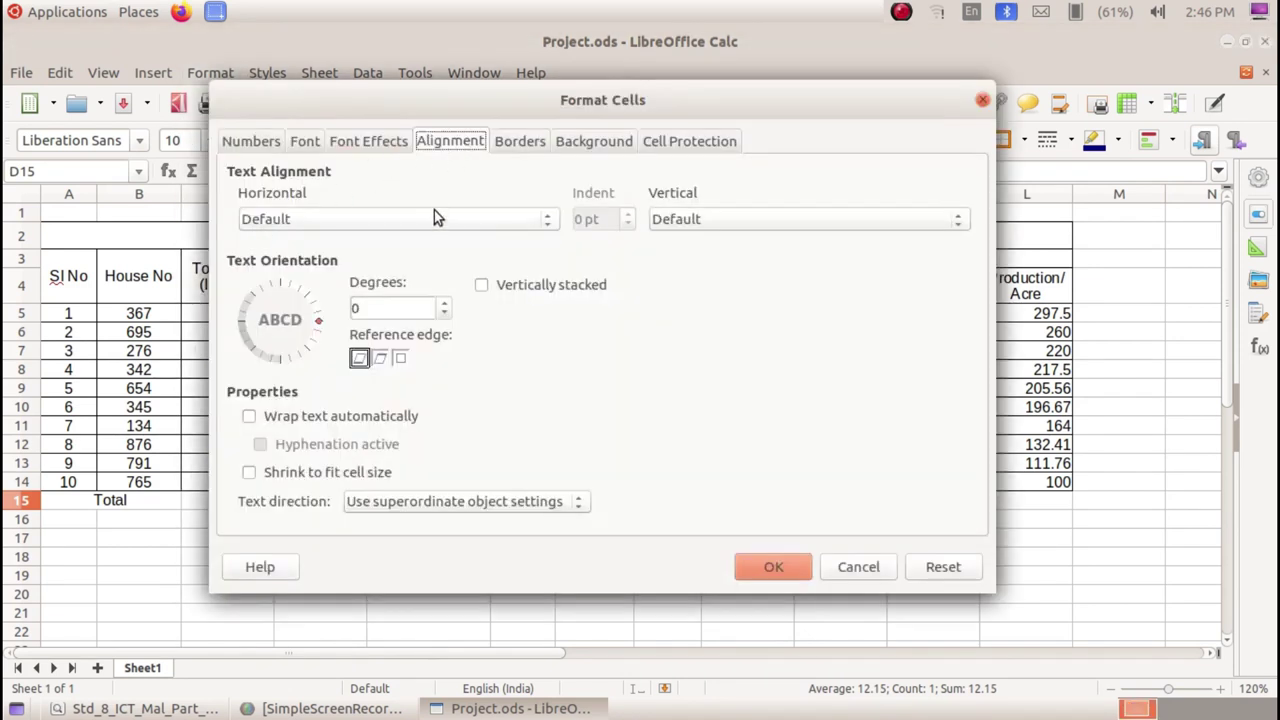
click(437, 219)
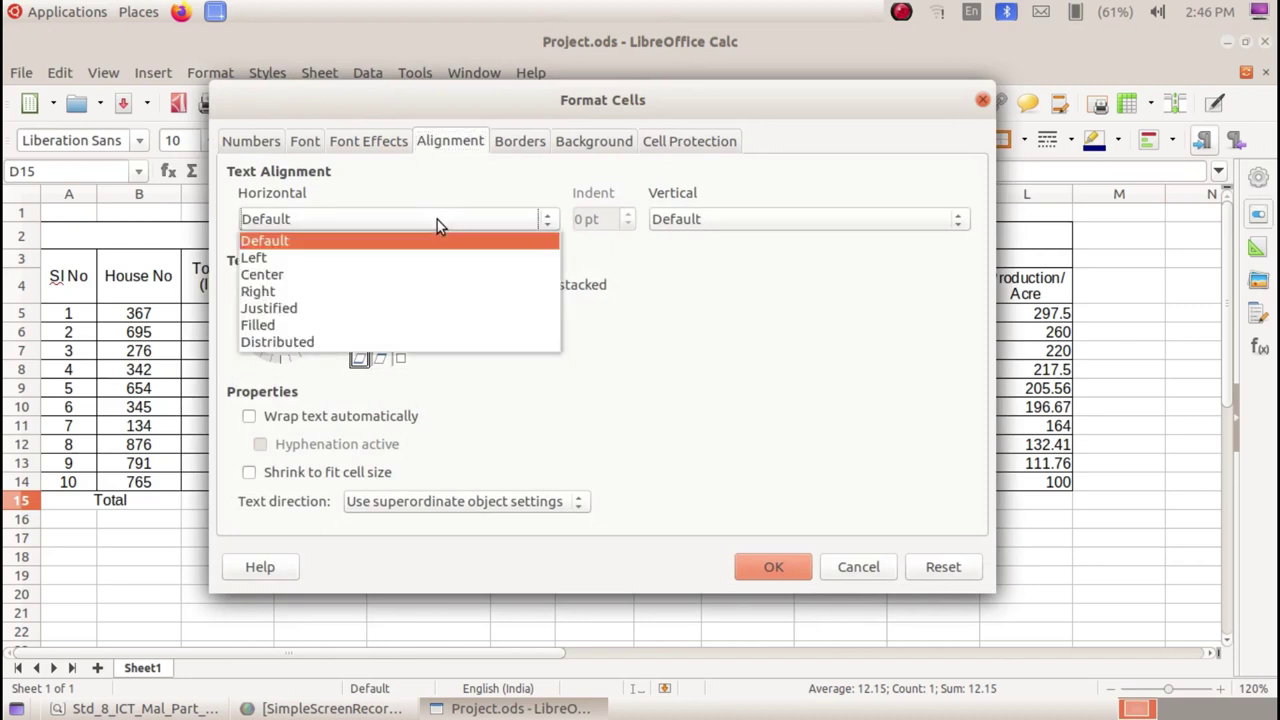
click(437, 274)
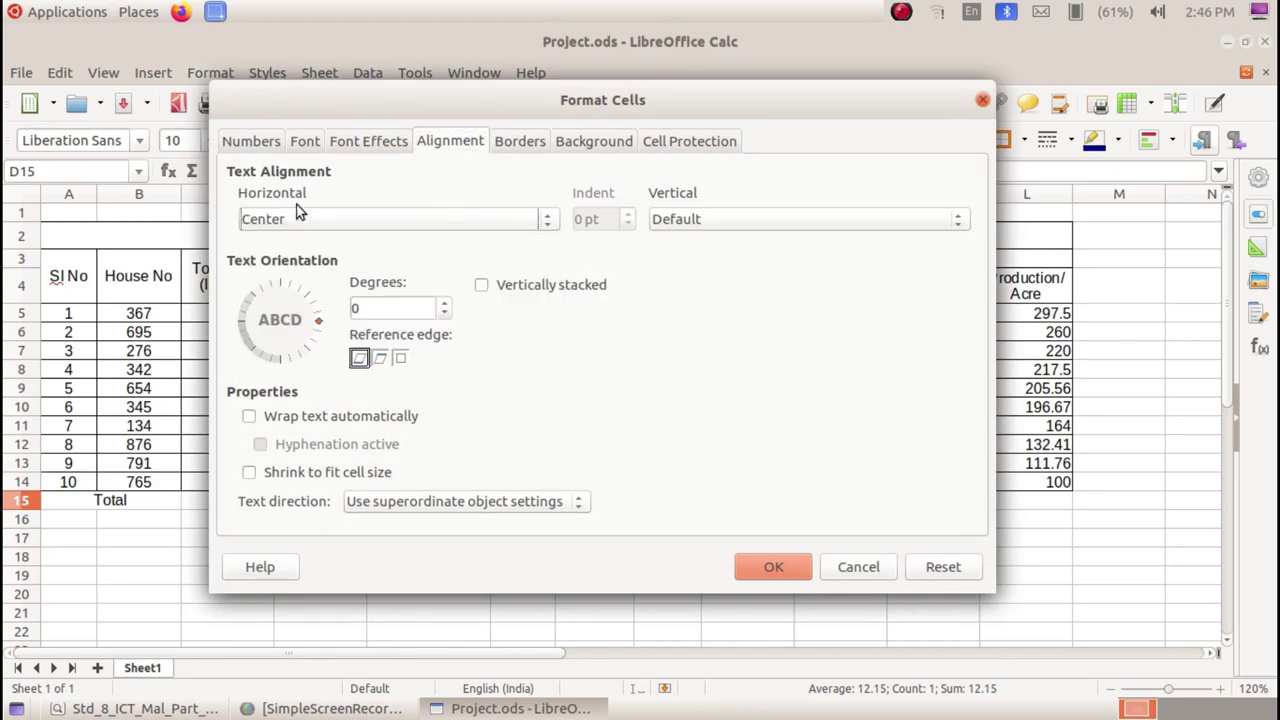
click(700, 222)
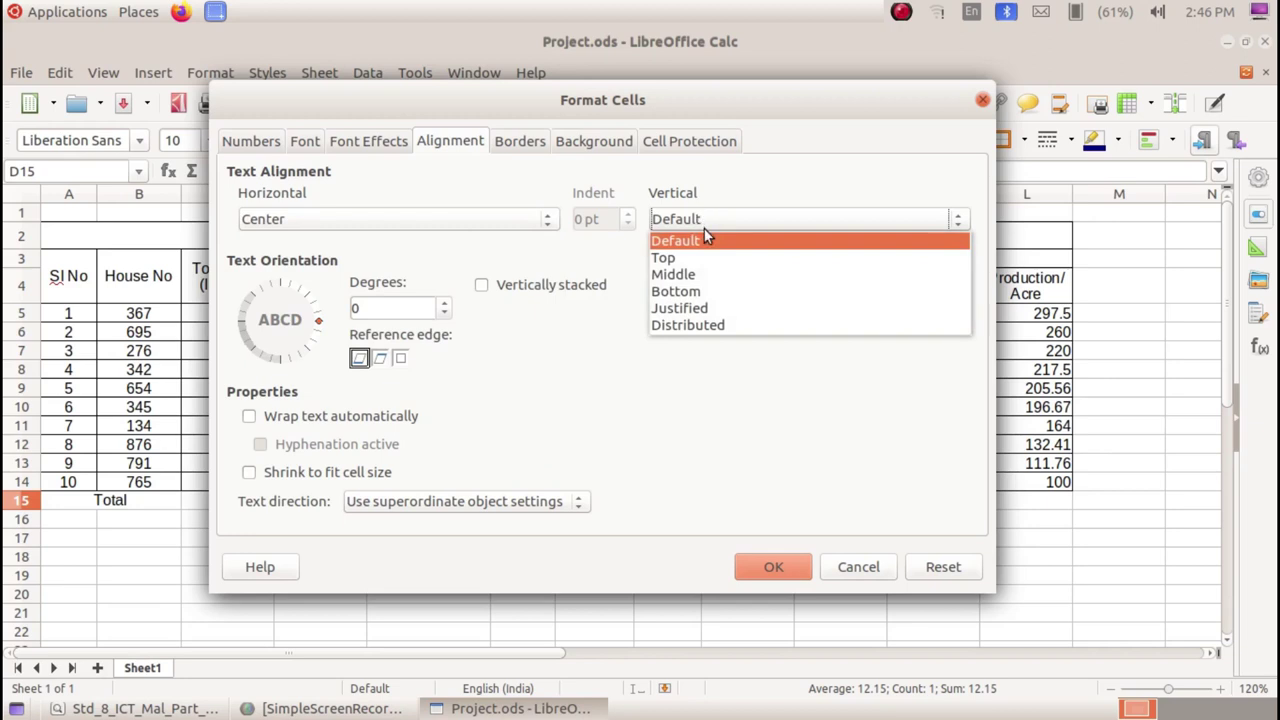
click(727, 286)
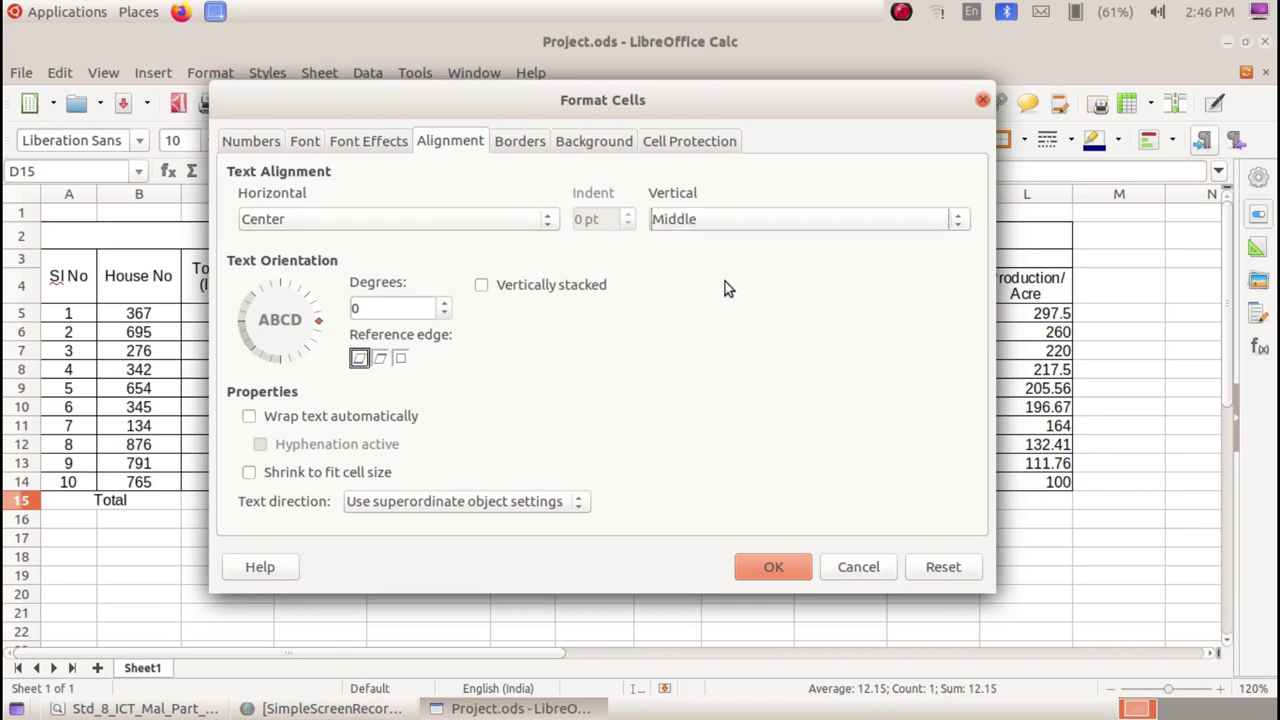
click(763, 562)
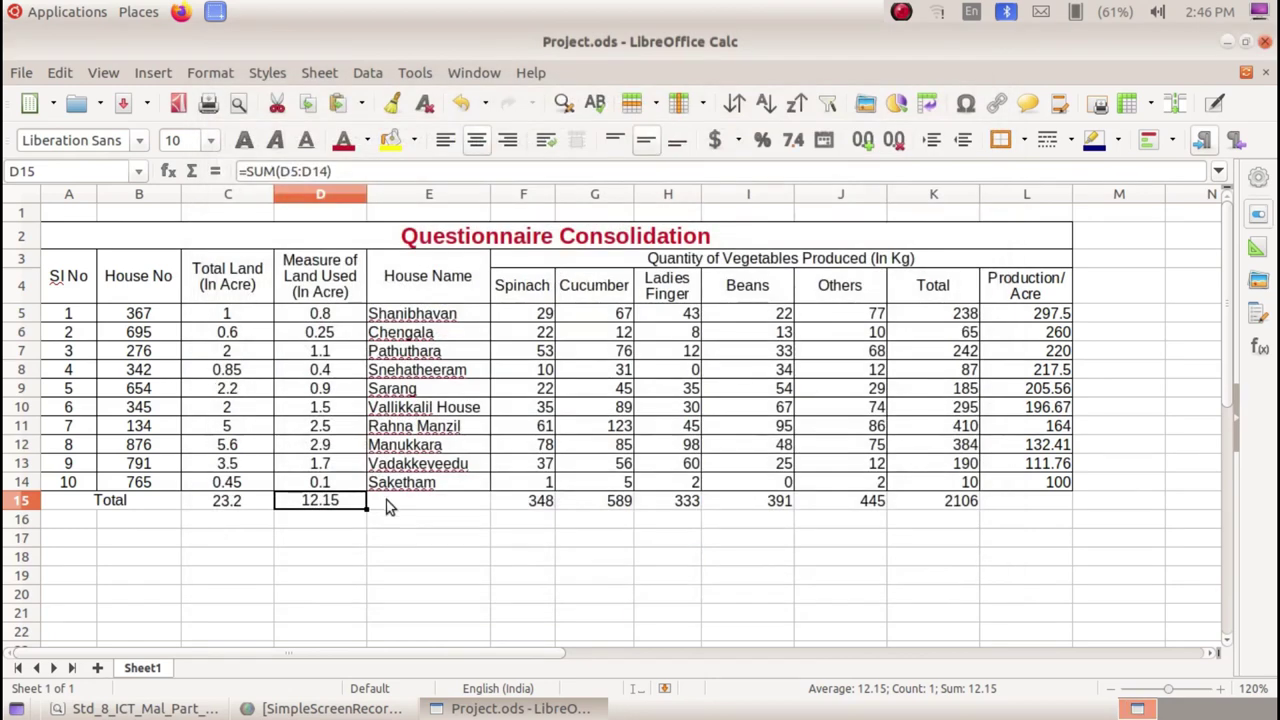
- Centre the vegetable totals in F15:K15 horizontally and set their vertical alignment to Middle
drag(540, 500, 940, 503)
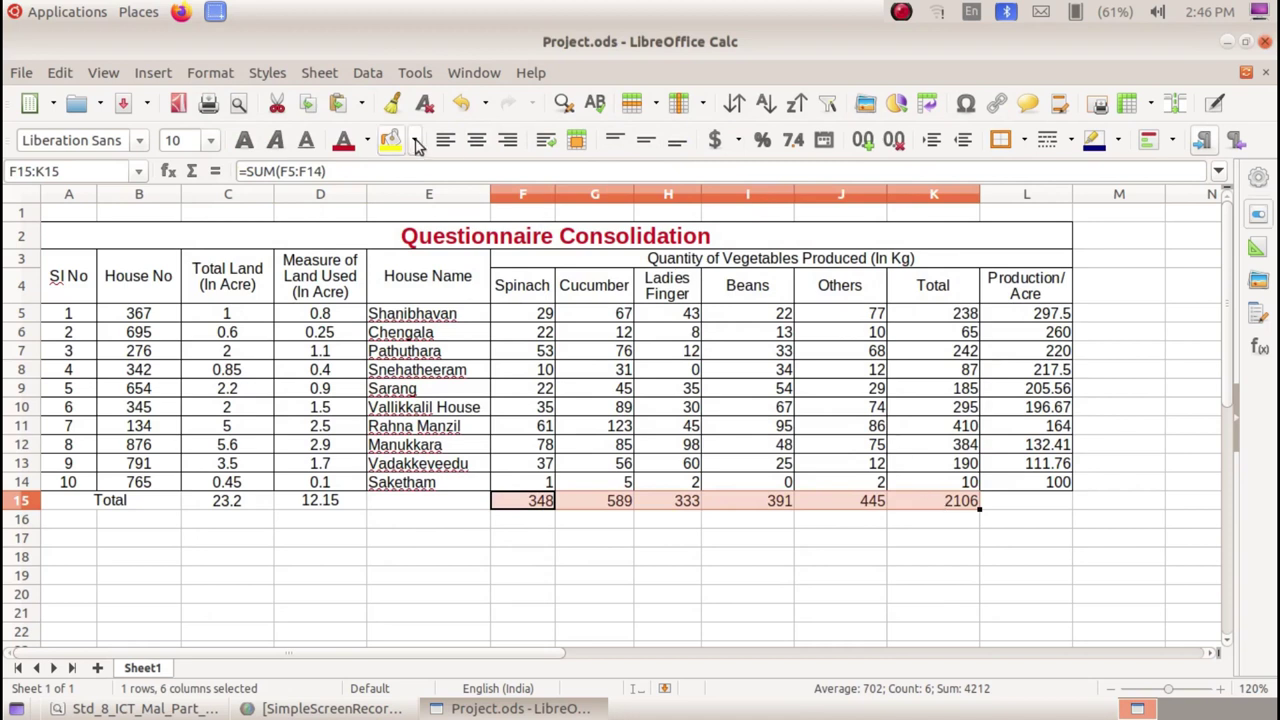
click(225, 75)
click(287, 234)
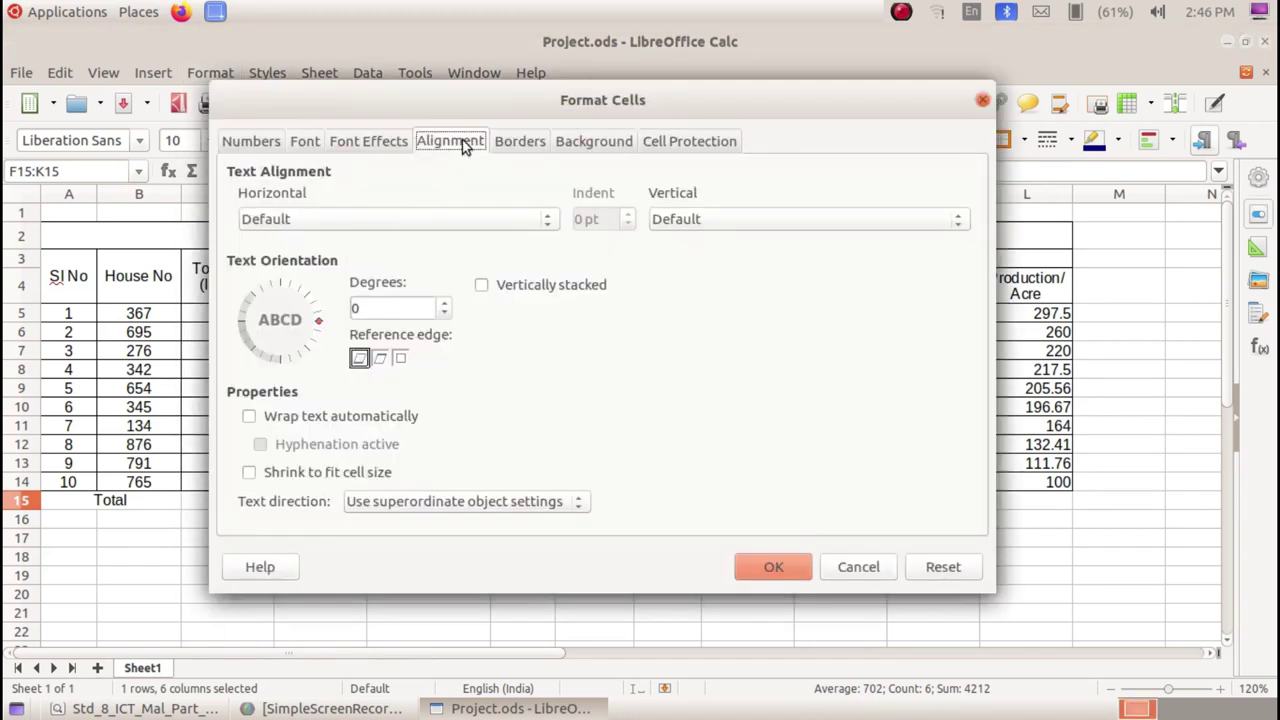
click(322, 219)
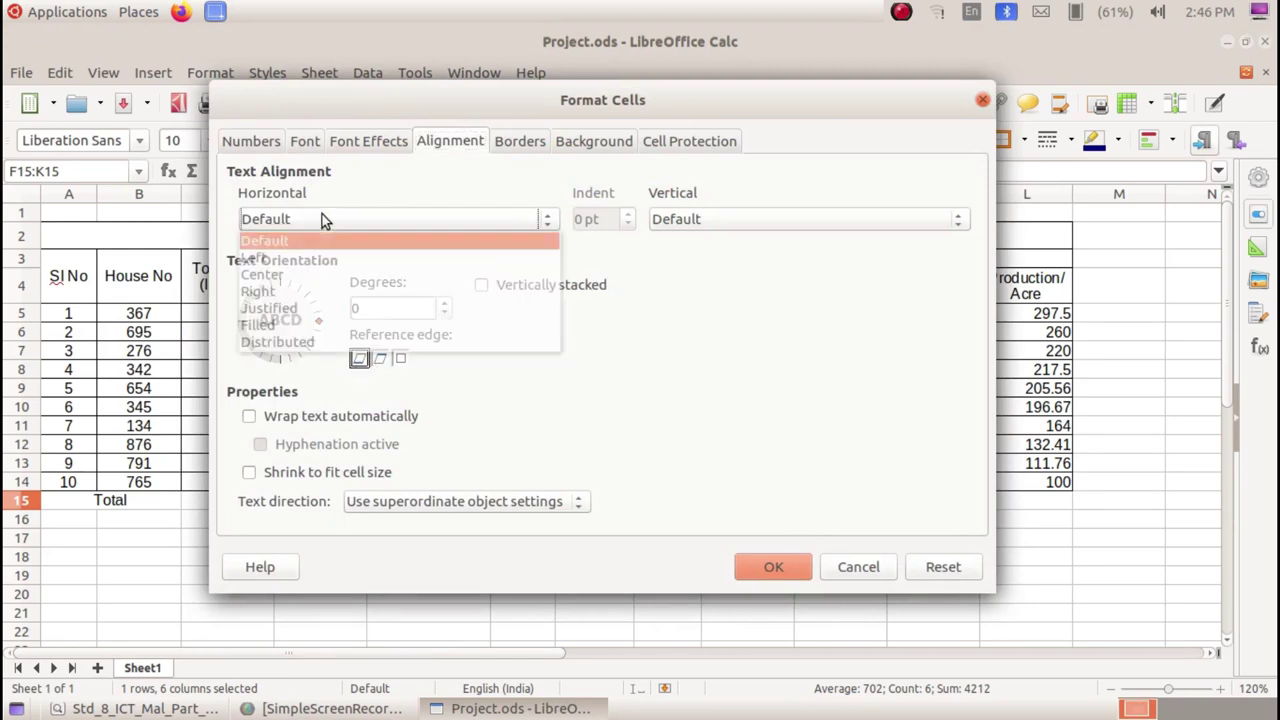
click(328, 275)
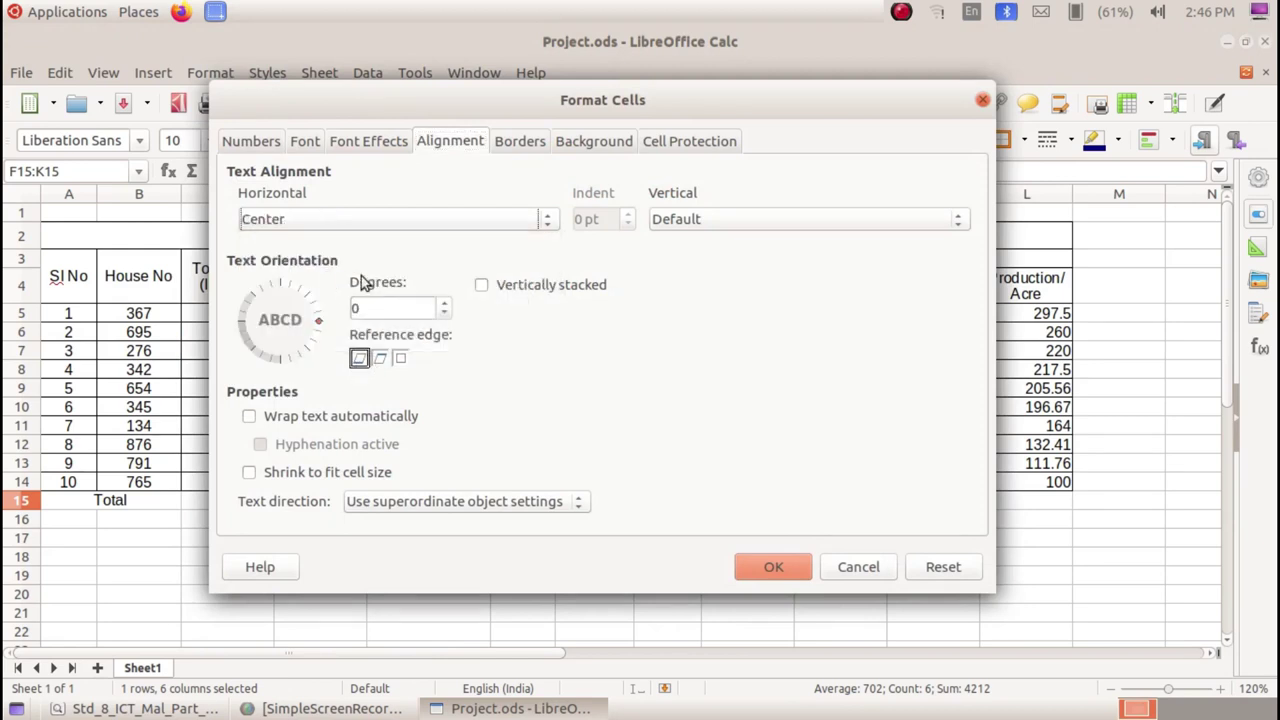
click(690, 224)
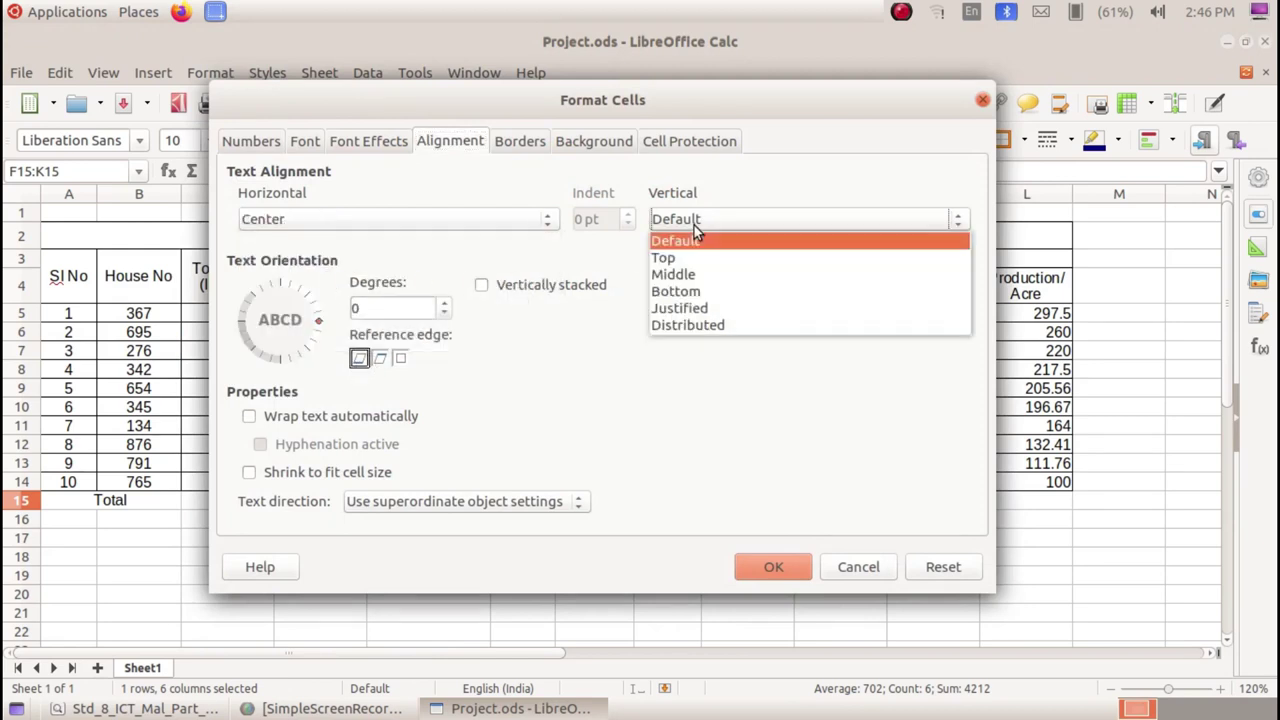
click(720, 275)
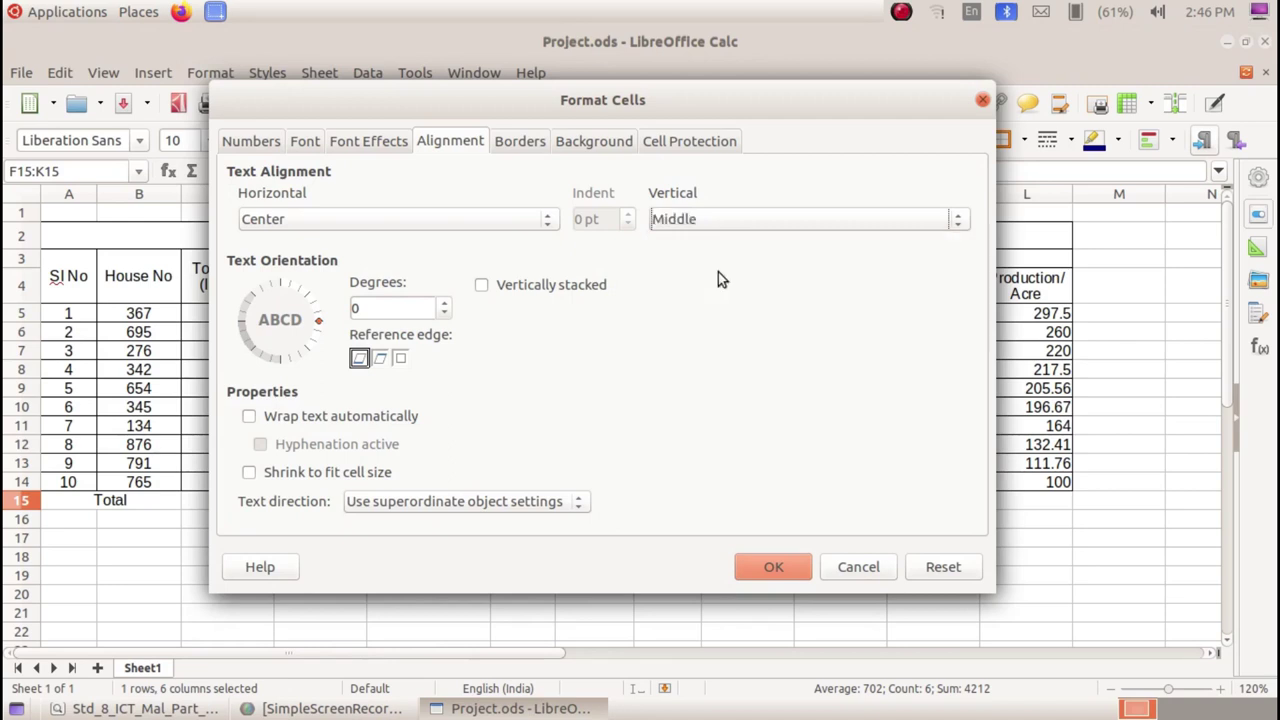
click(776, 567)
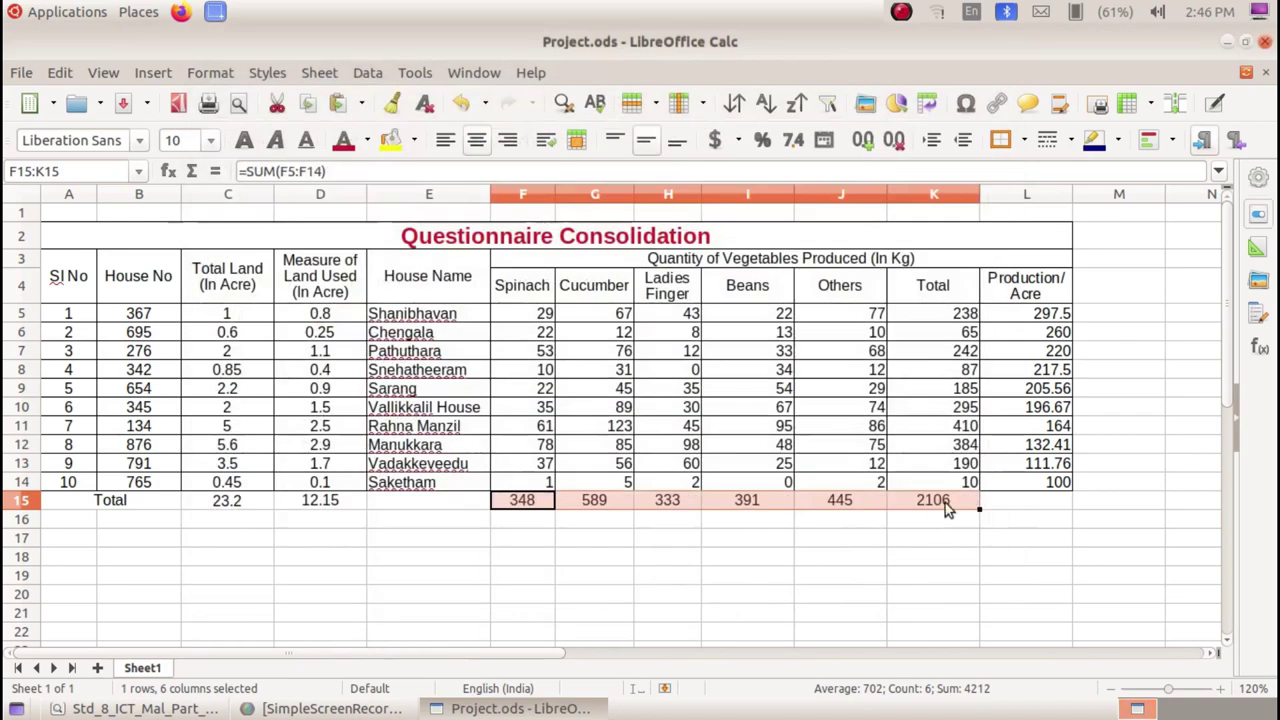
click(820, 555)
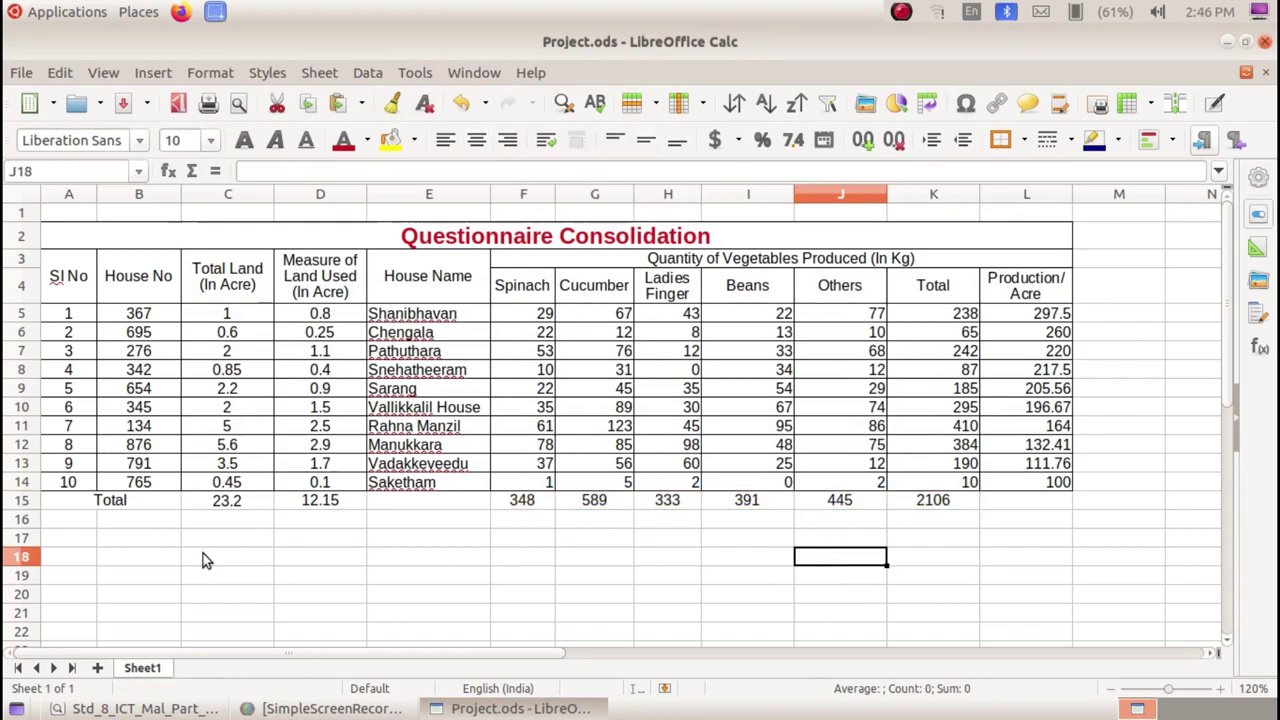
- Apply the 'Outer Border and All Inner Lines' border preset to the Total row A15:L15
drag(140, 506, 1025, 500)
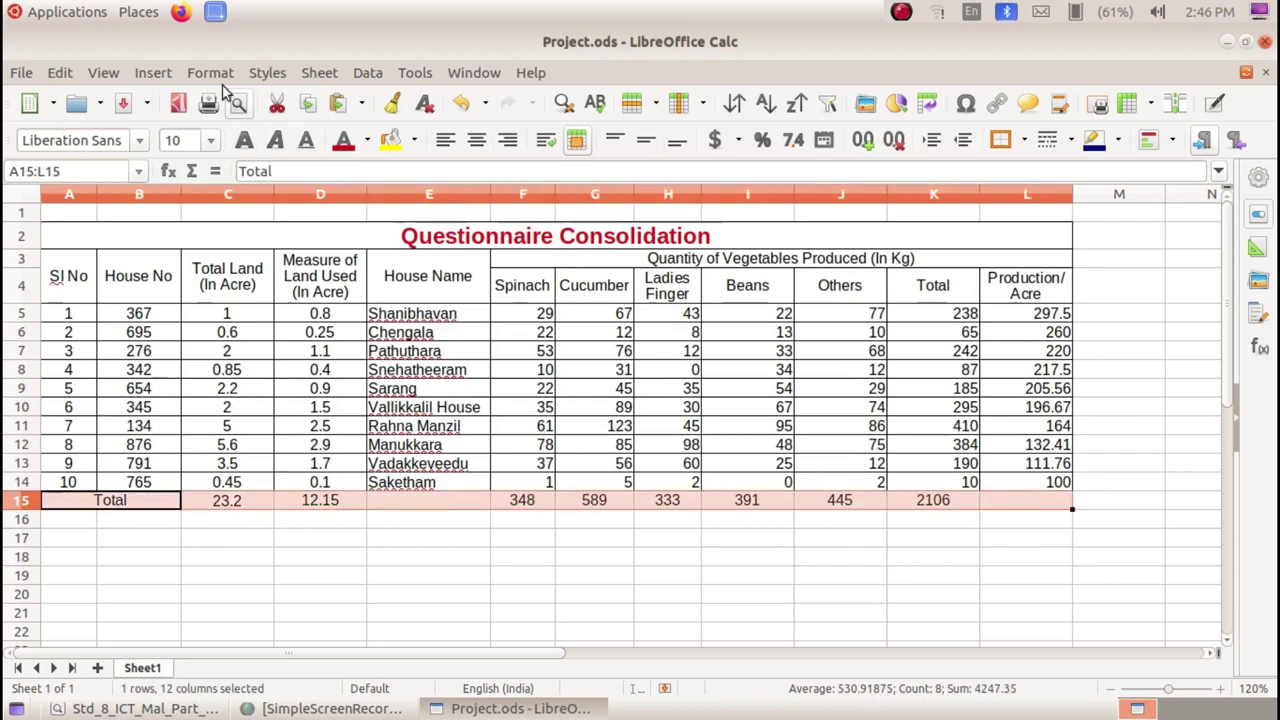
click(214, 74)
click(265, 232)
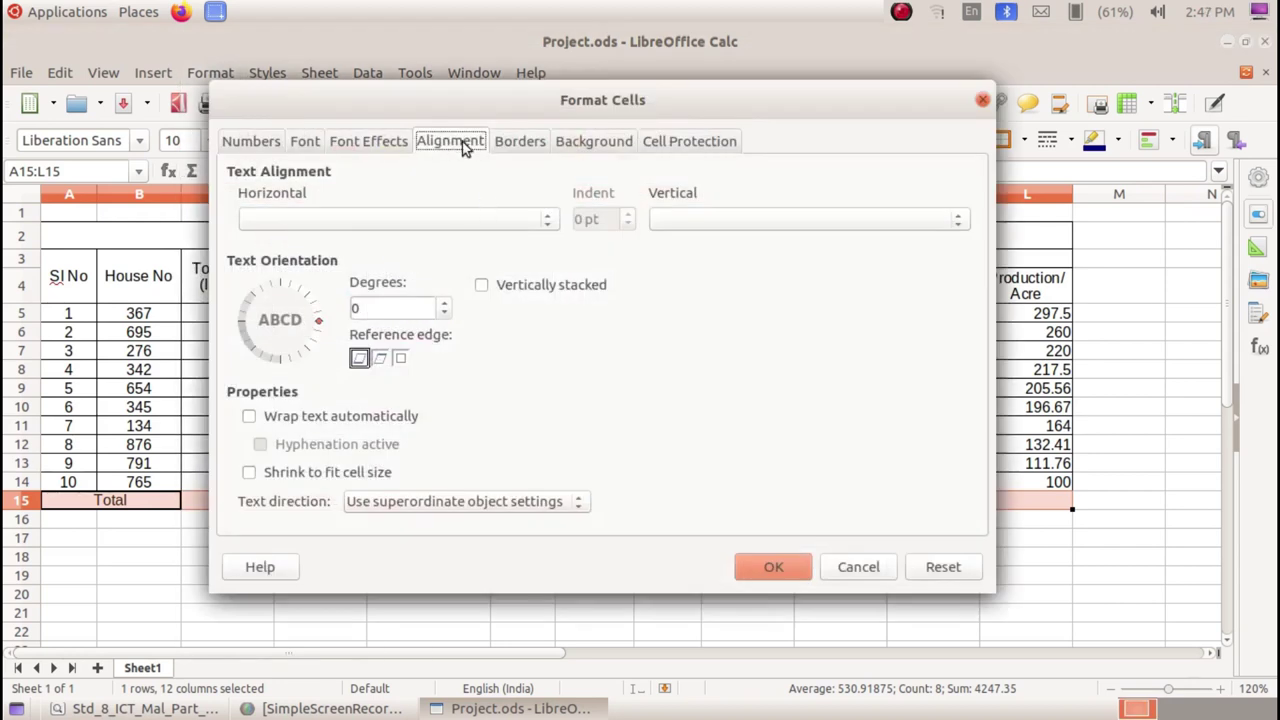
click(519, 145)
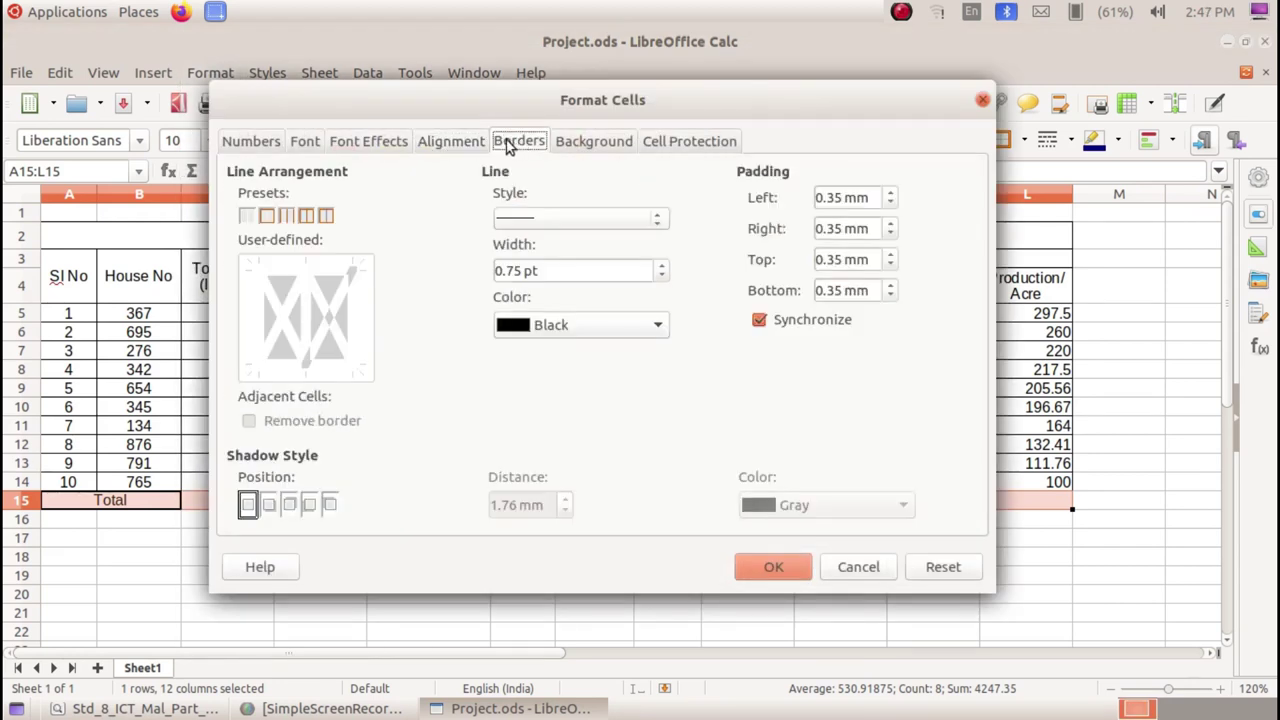
click(326, 215)
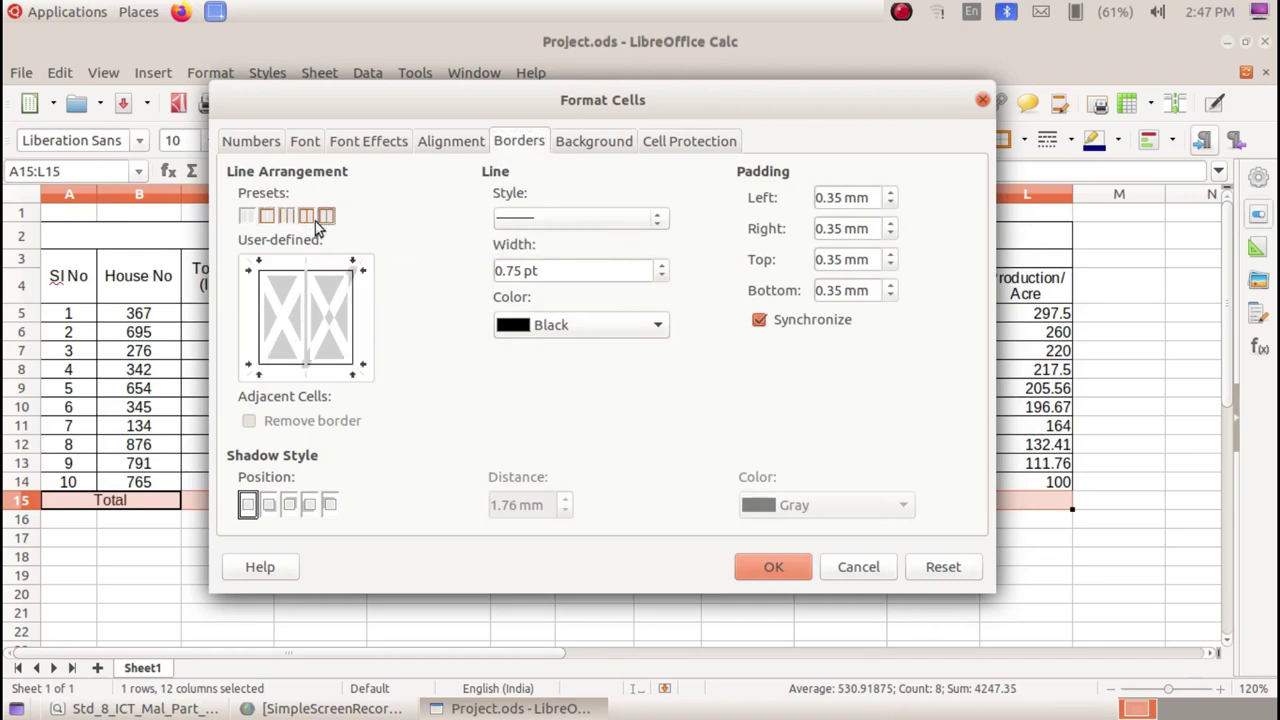
click(313, 220)
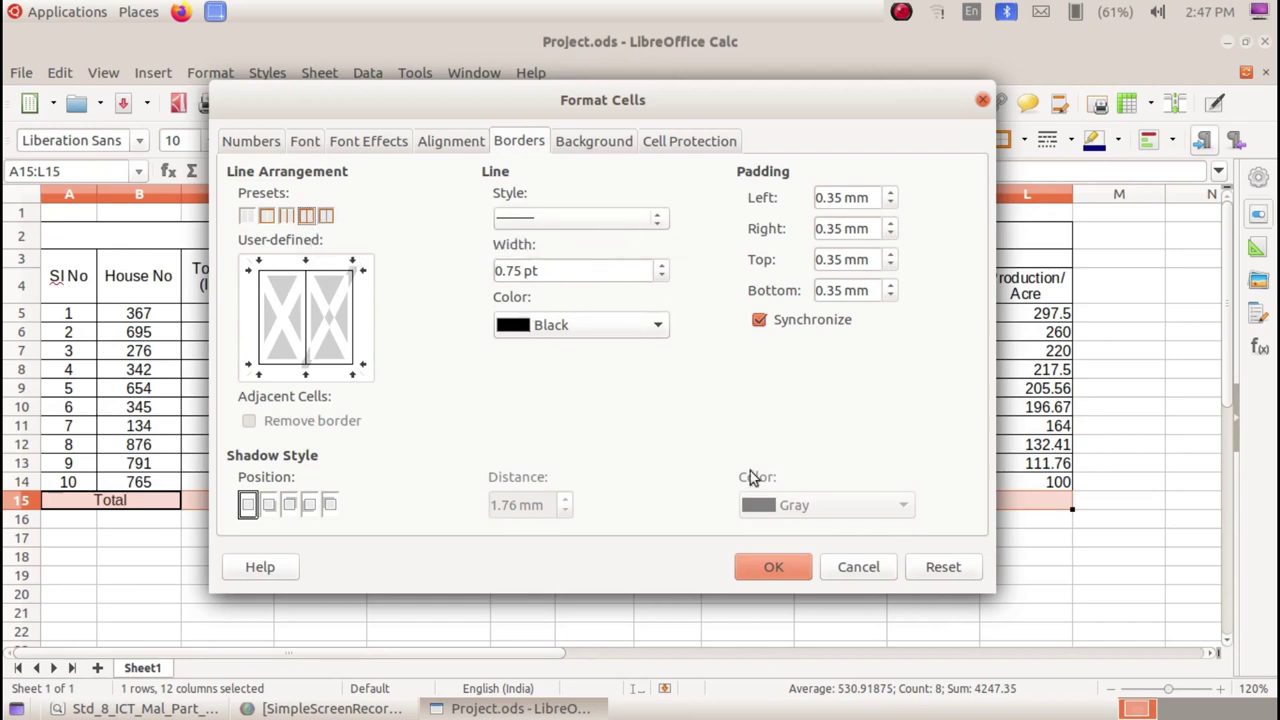
click(775, 567)
click(668, 575)
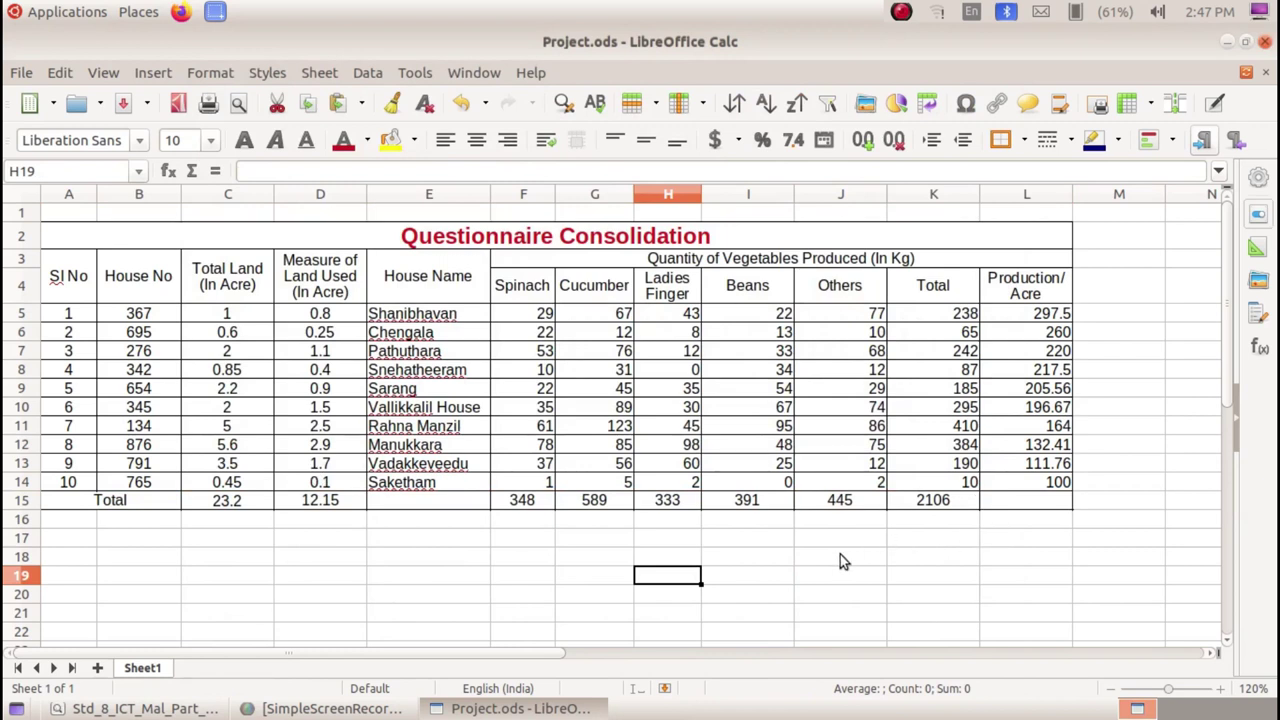
key(alt+Tab)
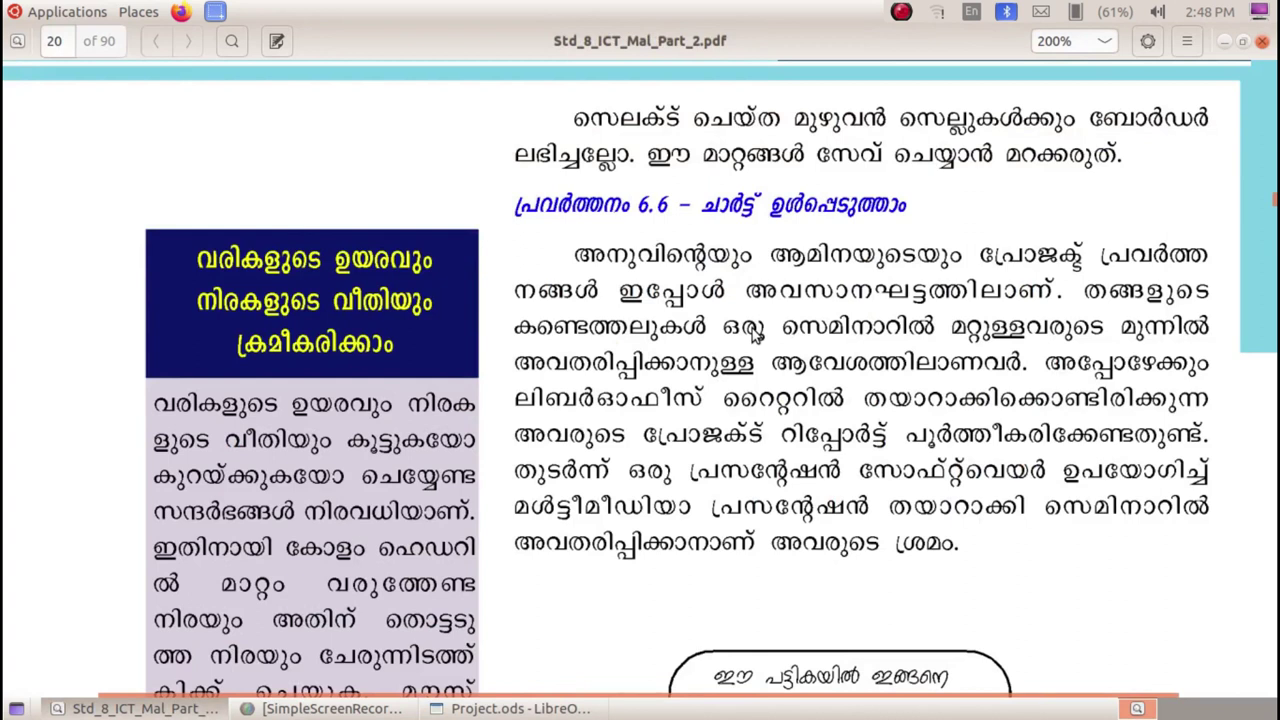
click(1225, 42)
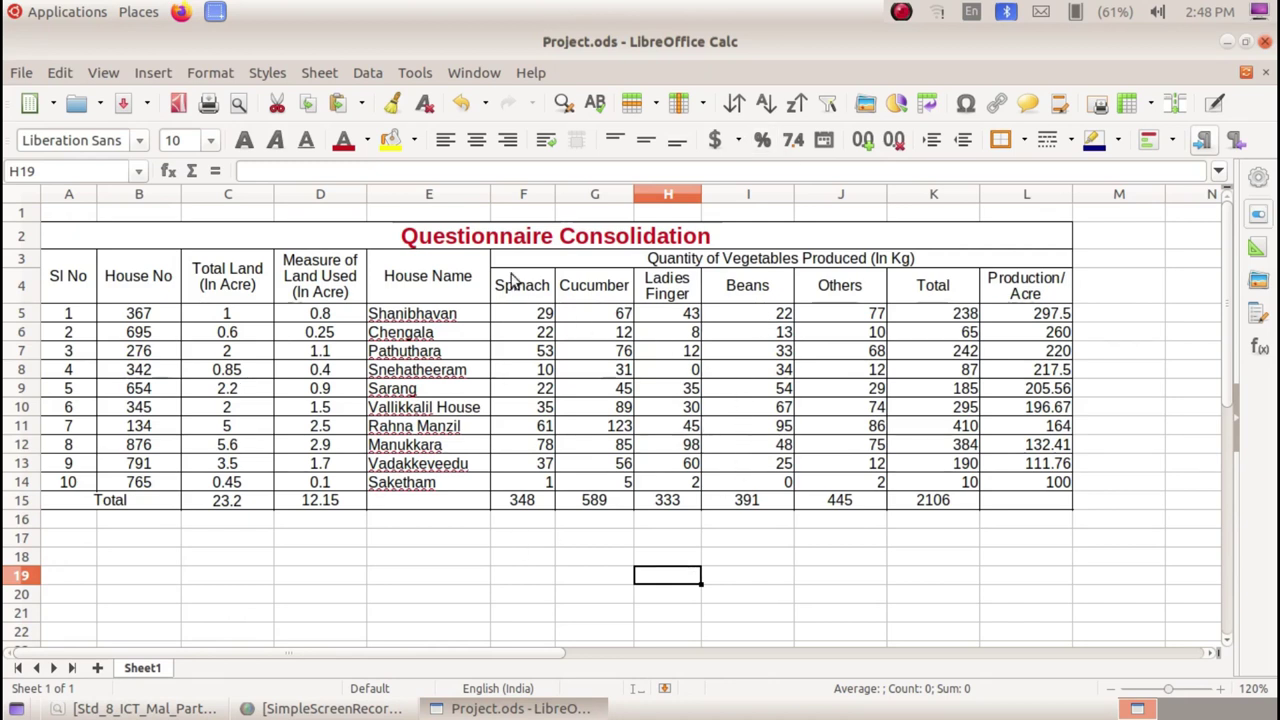
- Start a column chart from headings F4:J4 and totals F15:J15, stepping through to titles and legend
drag(528, 288, 614, 293)
drag(769, 292, 869, 293)
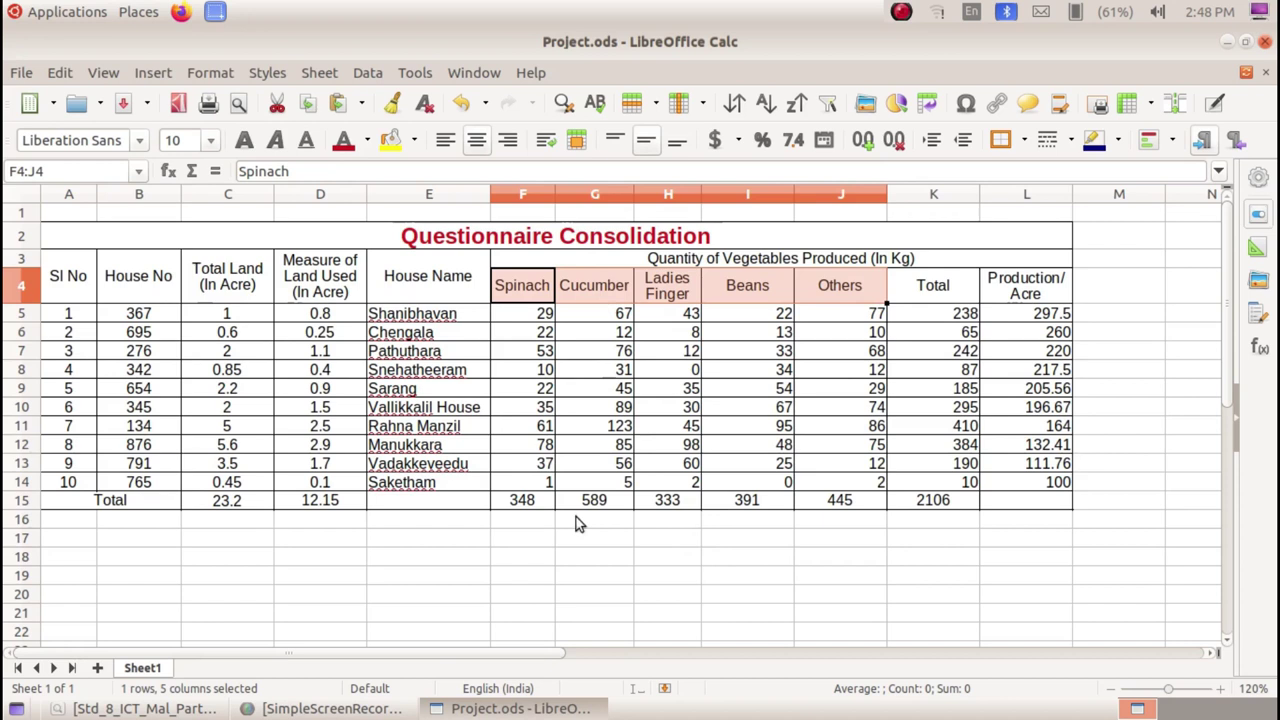
drag(573, 502, 820, 508)
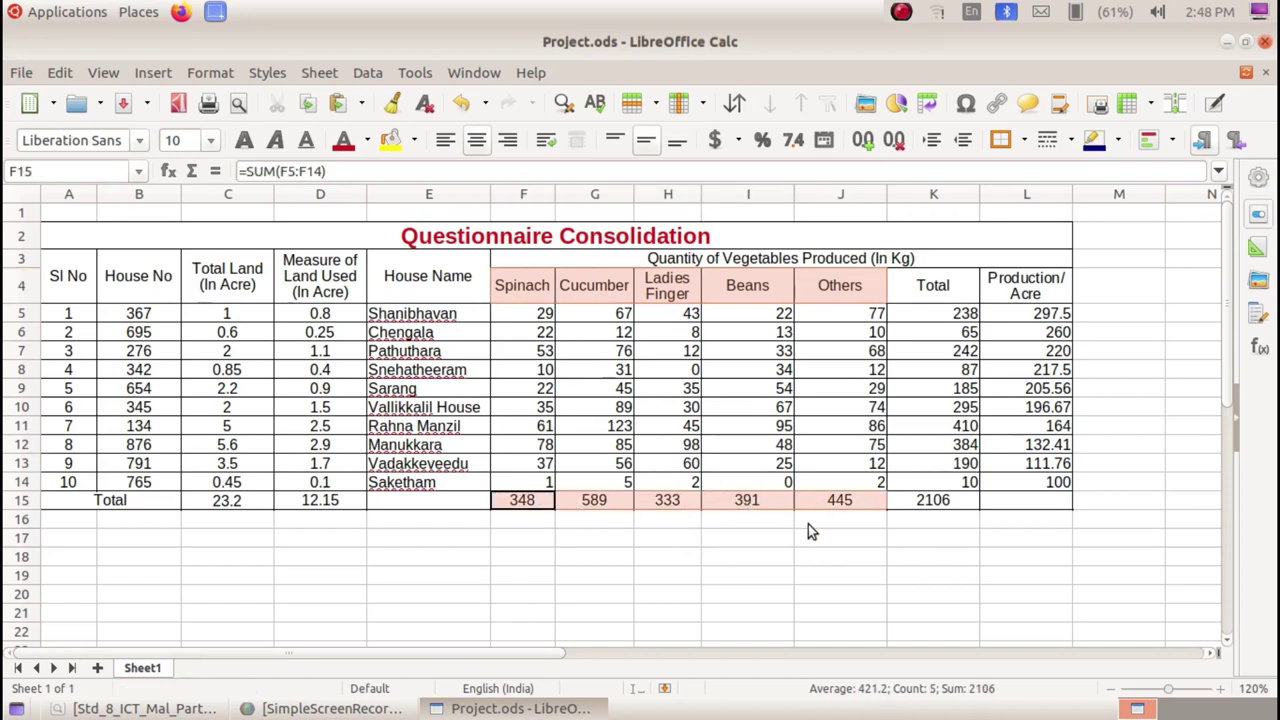
click(899, 108)
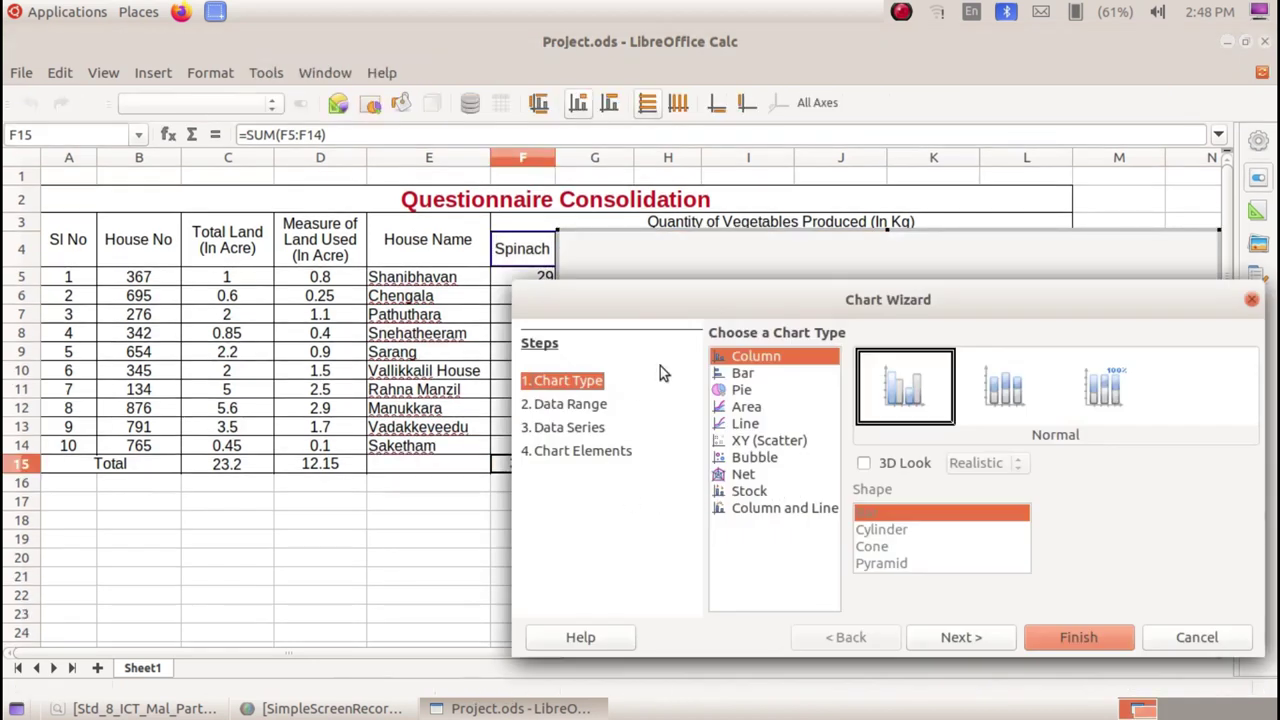
drag(879, 309, 783, 189)
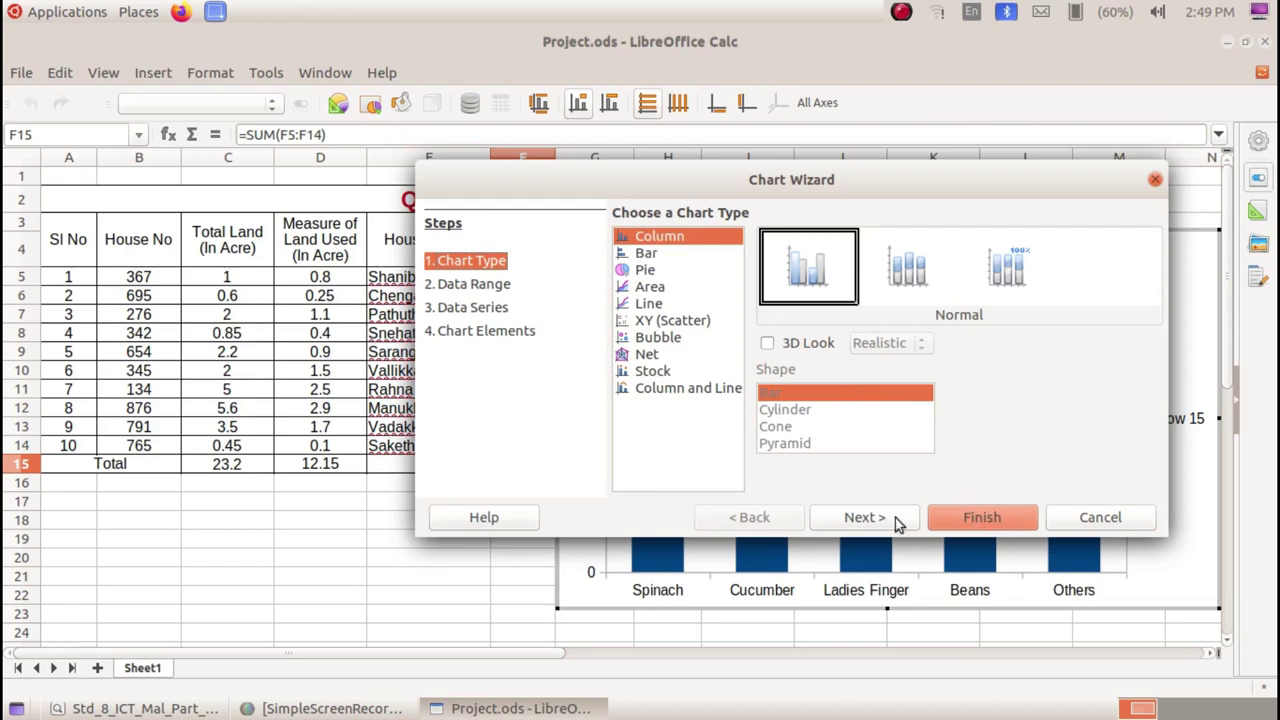
click(866, 519)
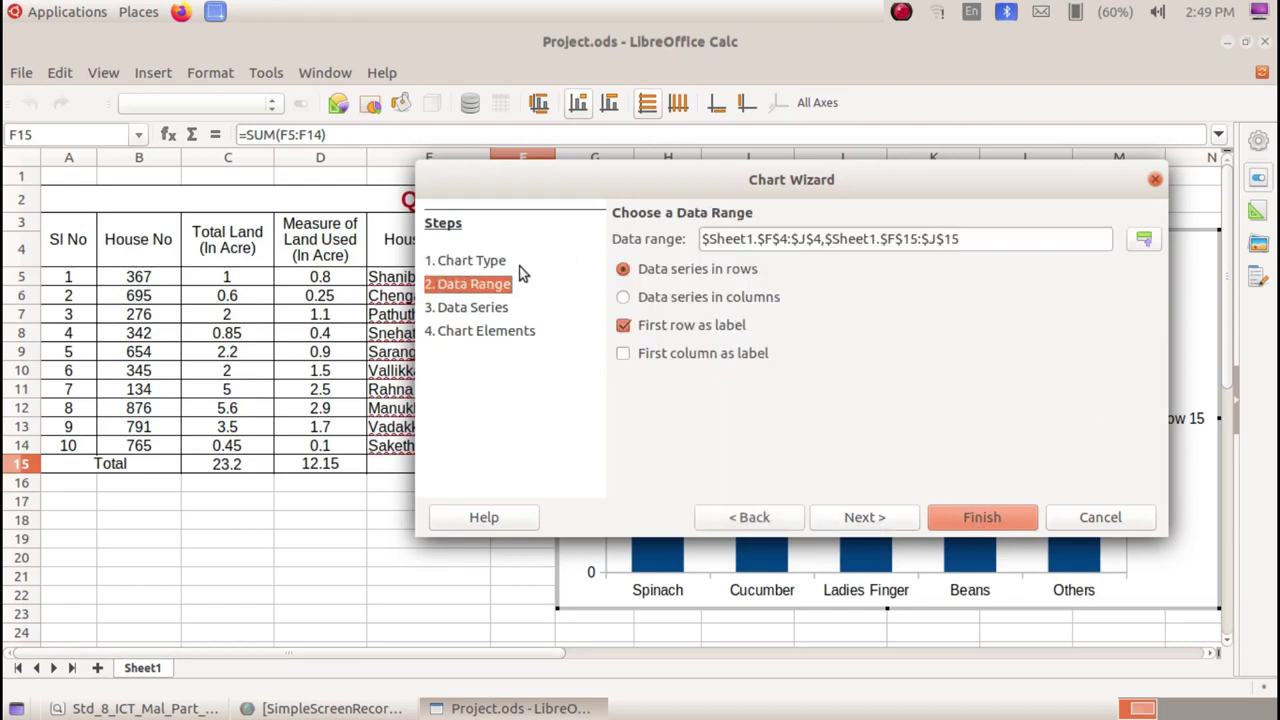
click(884, 528)
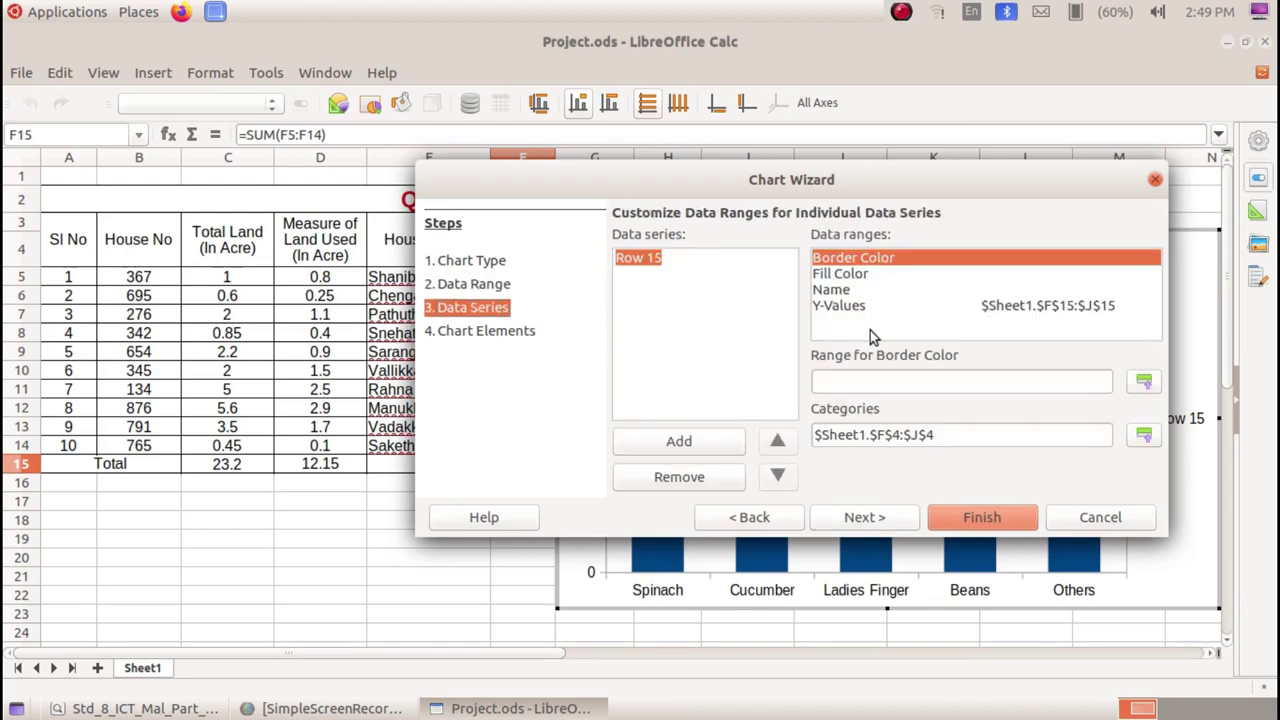
click(881, 521)
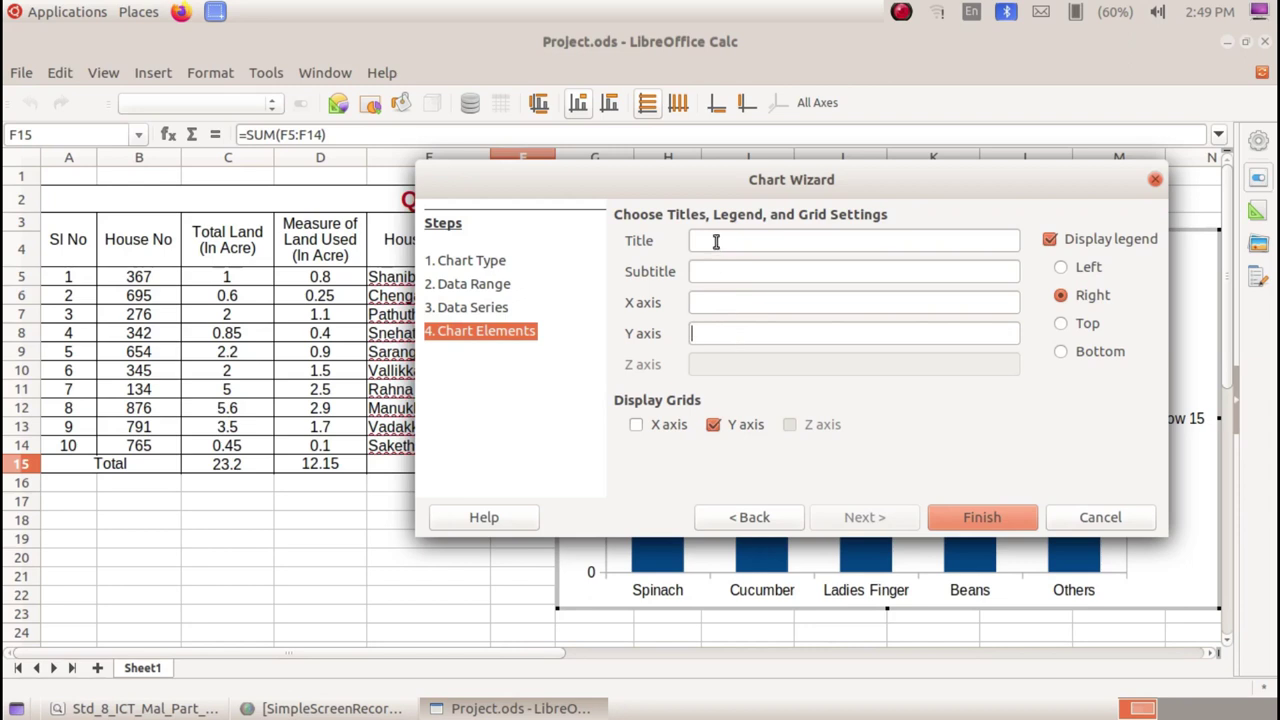
- Finish the total production chart and shrink it to about half its size
click(975, 517)
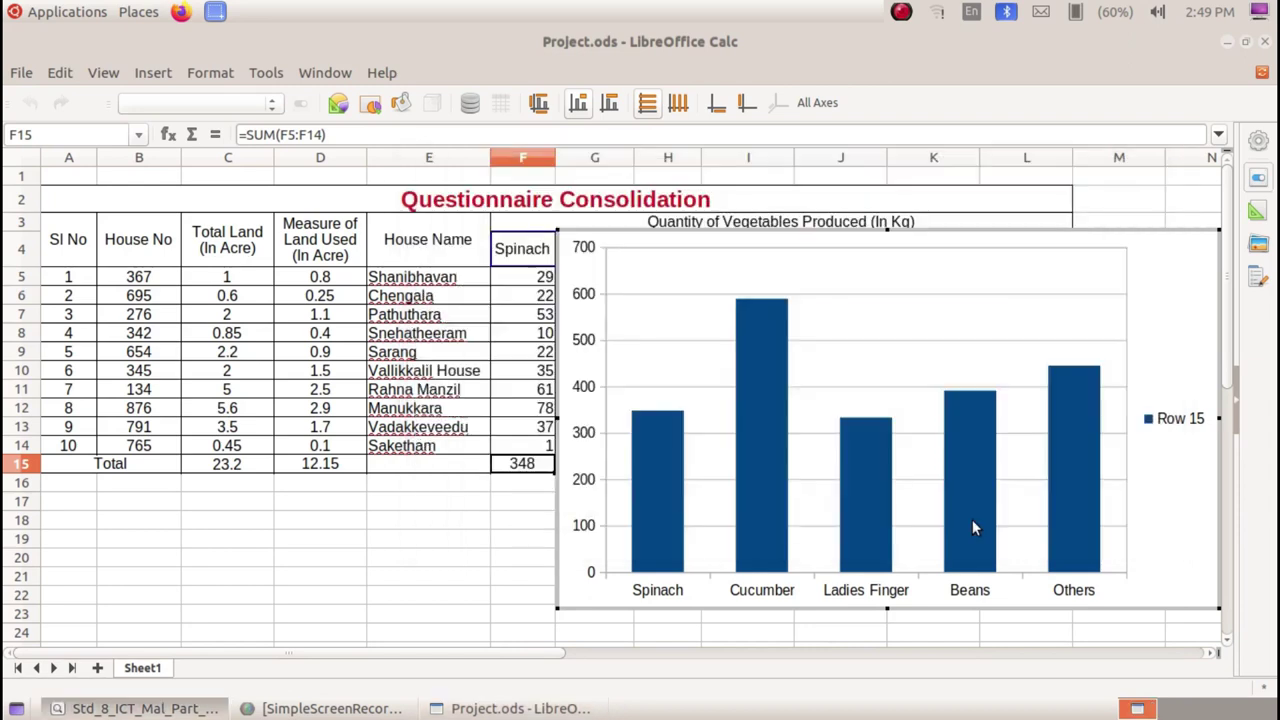
click(451, 552)
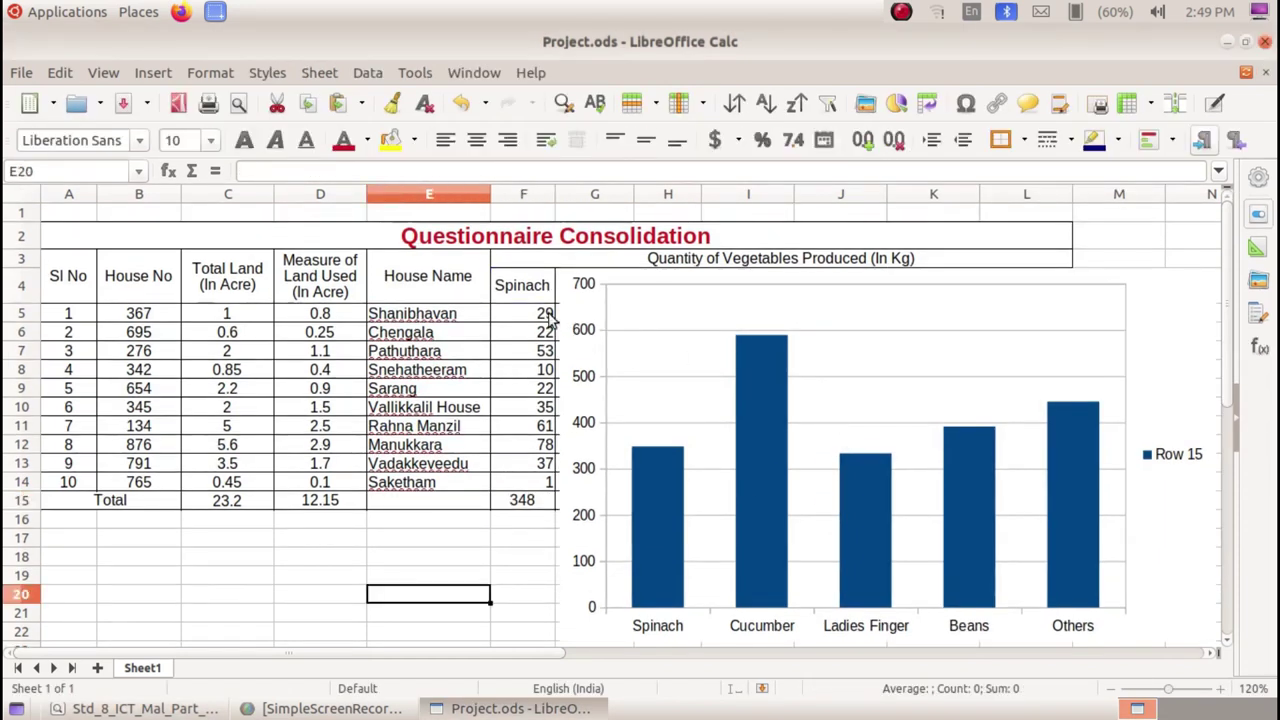
click(889, 395)
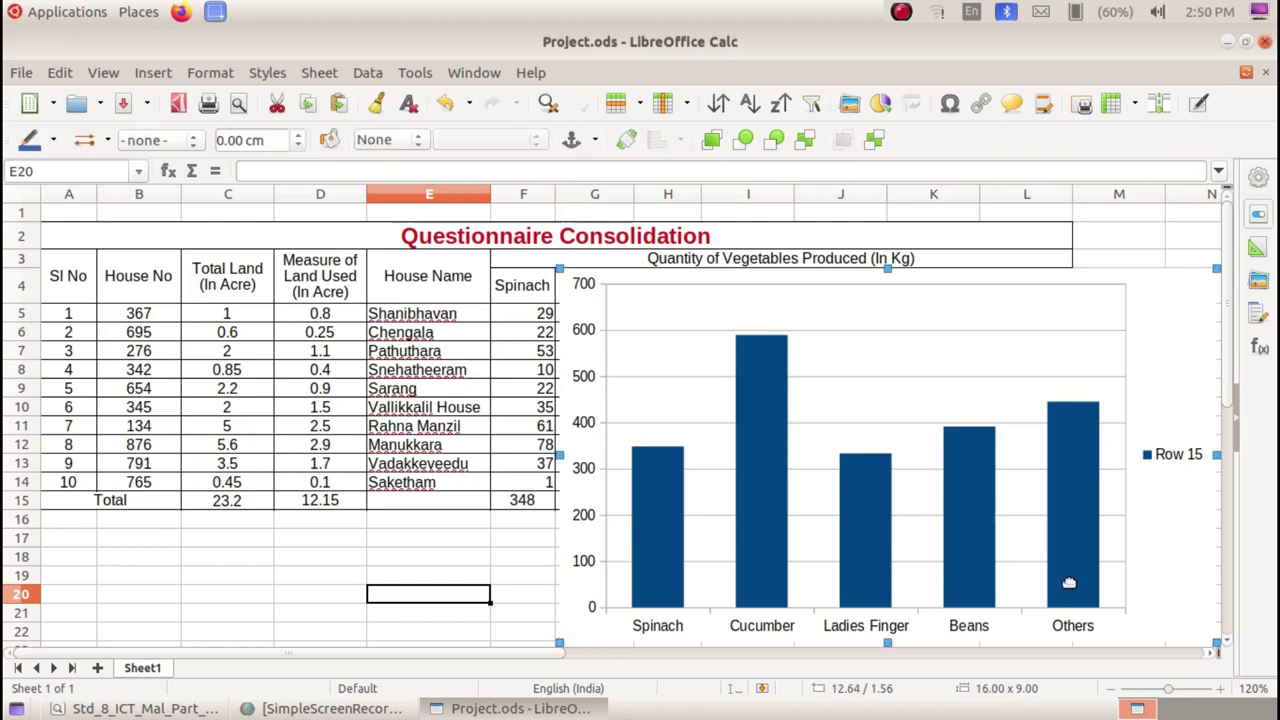
drag(1207, 634, 914, 469)
- Move the total production chart down so it sits clear below the table
mouse_move(770, 362)
mouse_down()
mouse_move(867, 598)
mouse_move(860, 590)
mouse_up()
scroll(889, 531, down, 3)
scroll(908, 424, down, 1)
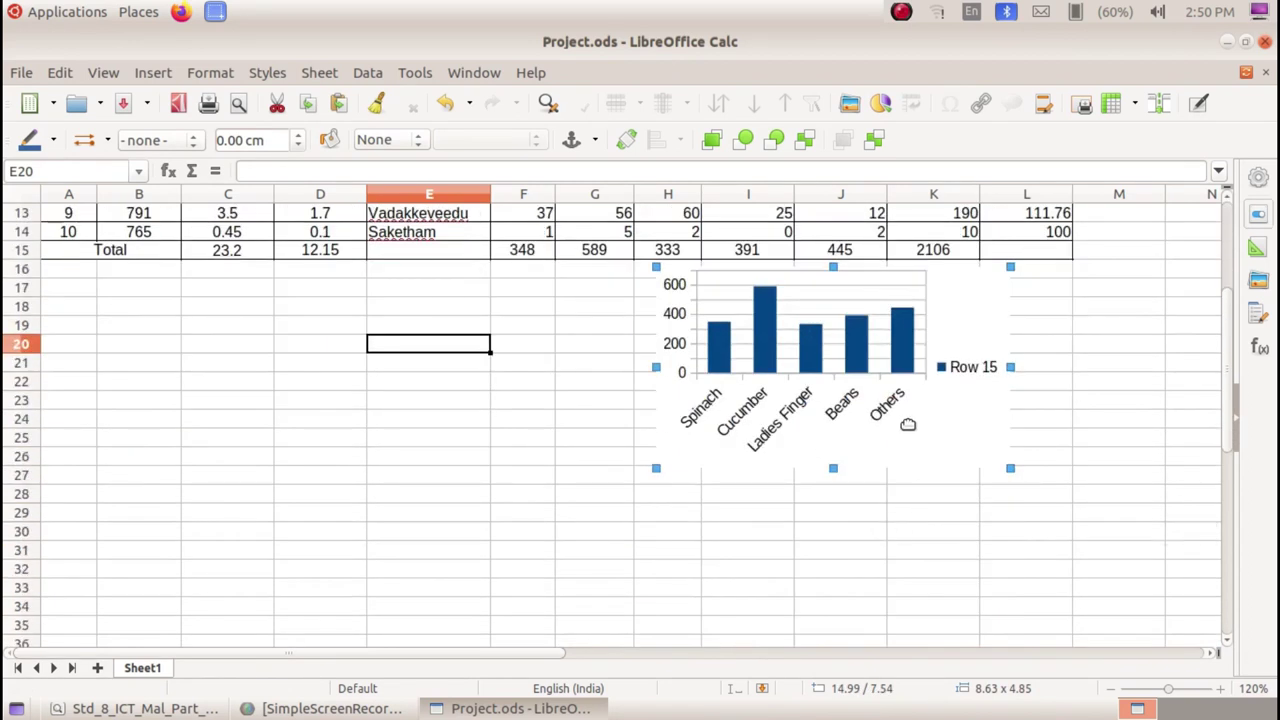
drag(908, 424, 880, 464)
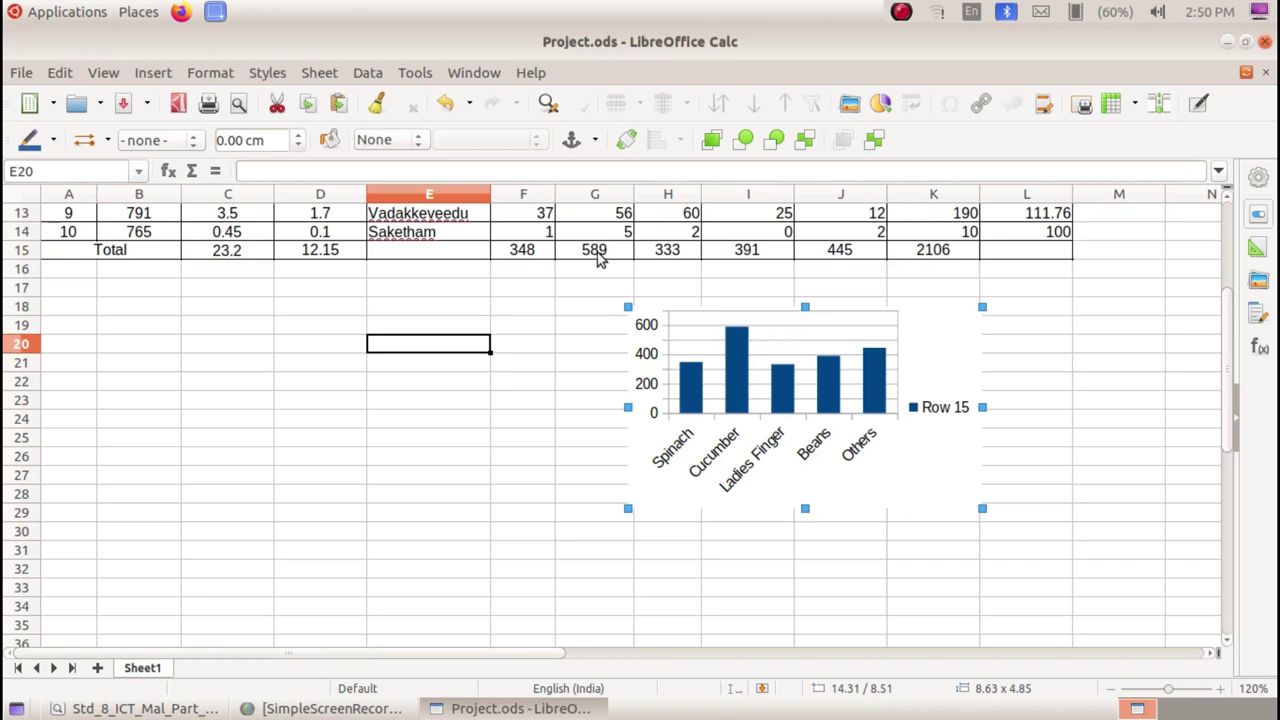
scroll(598, 258, up, 2)
scroll(598, 258, up, 2)
scroll(607, 262, down, 3)
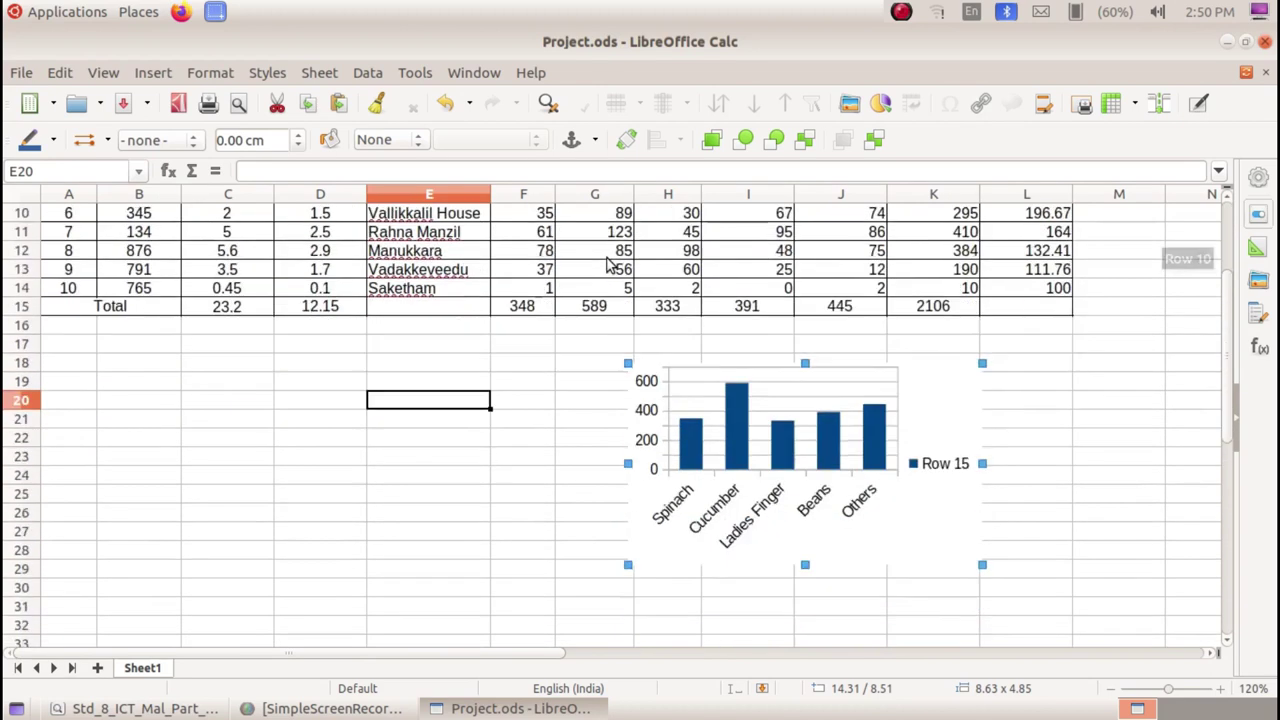
scroll(607, 262, down, 2)
scroll(798, 400, up, 3)
scroll(798, 400, up, 2)
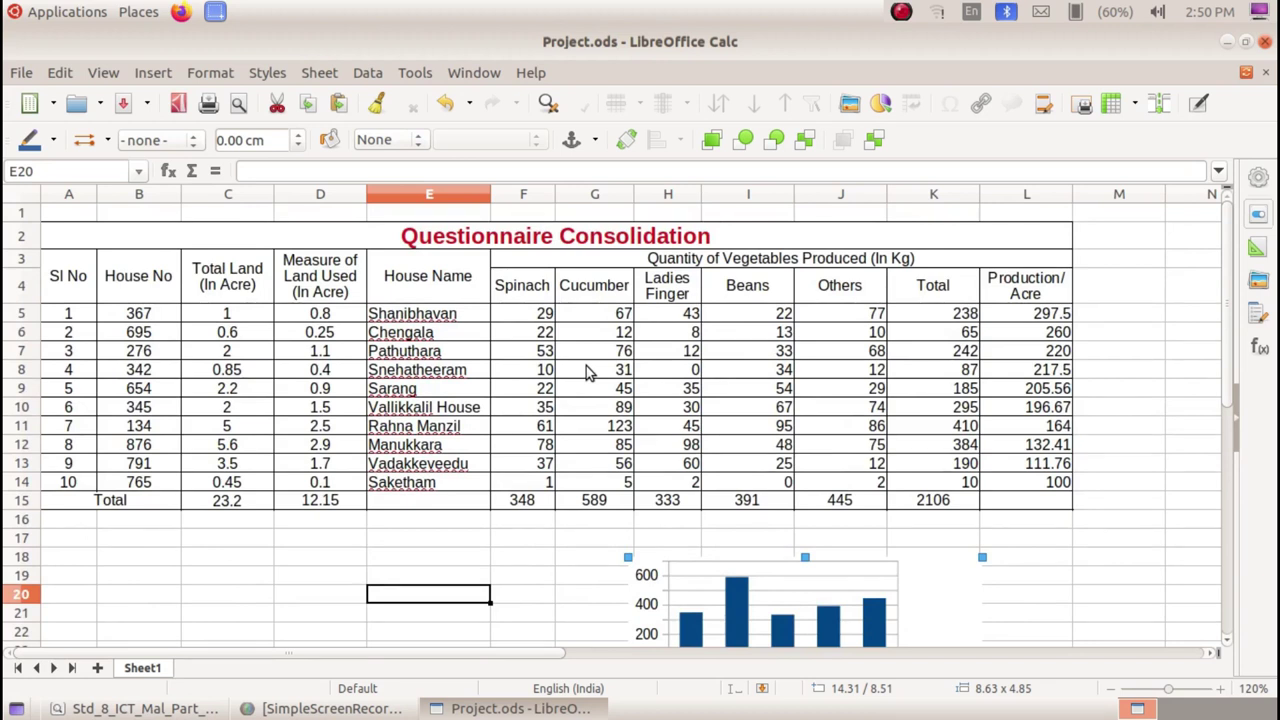
scroll(563, 510, down, 2)
scroll(565, 450, up, 2)
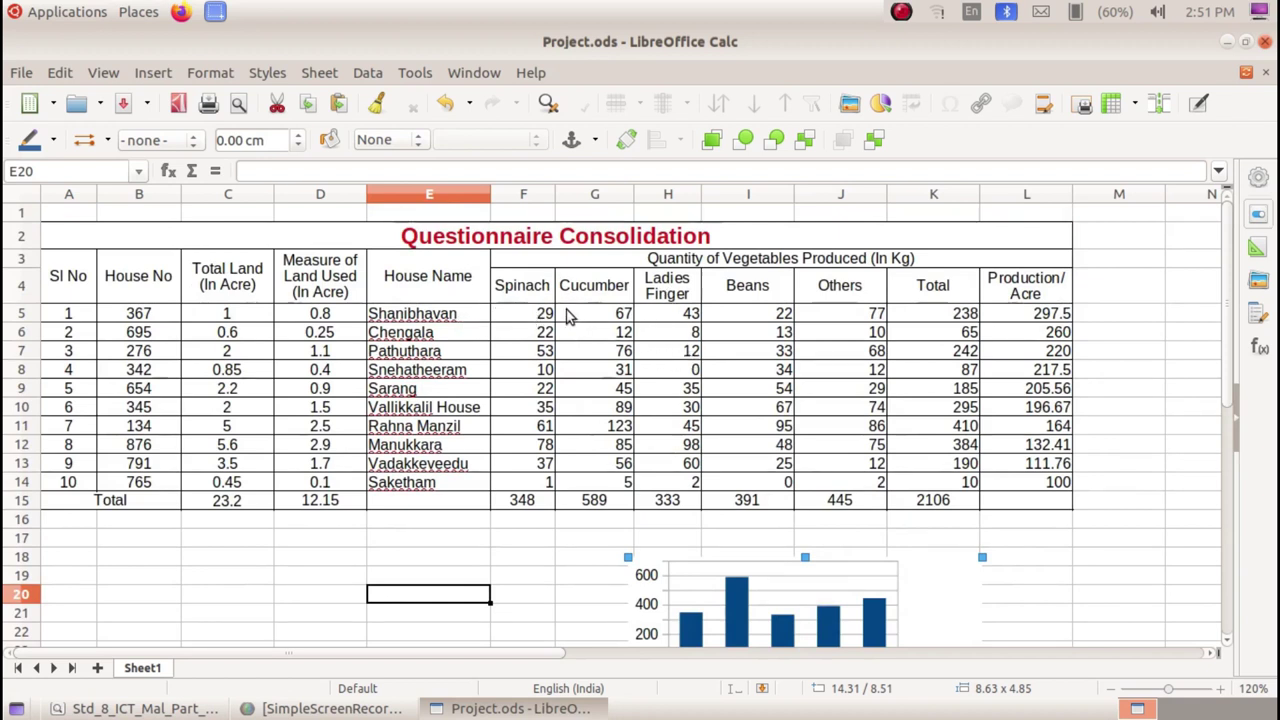
- Create a column chart from F4:J5, keeping rows as data series, through to the titles page
drag(538, 288, 842, 305)
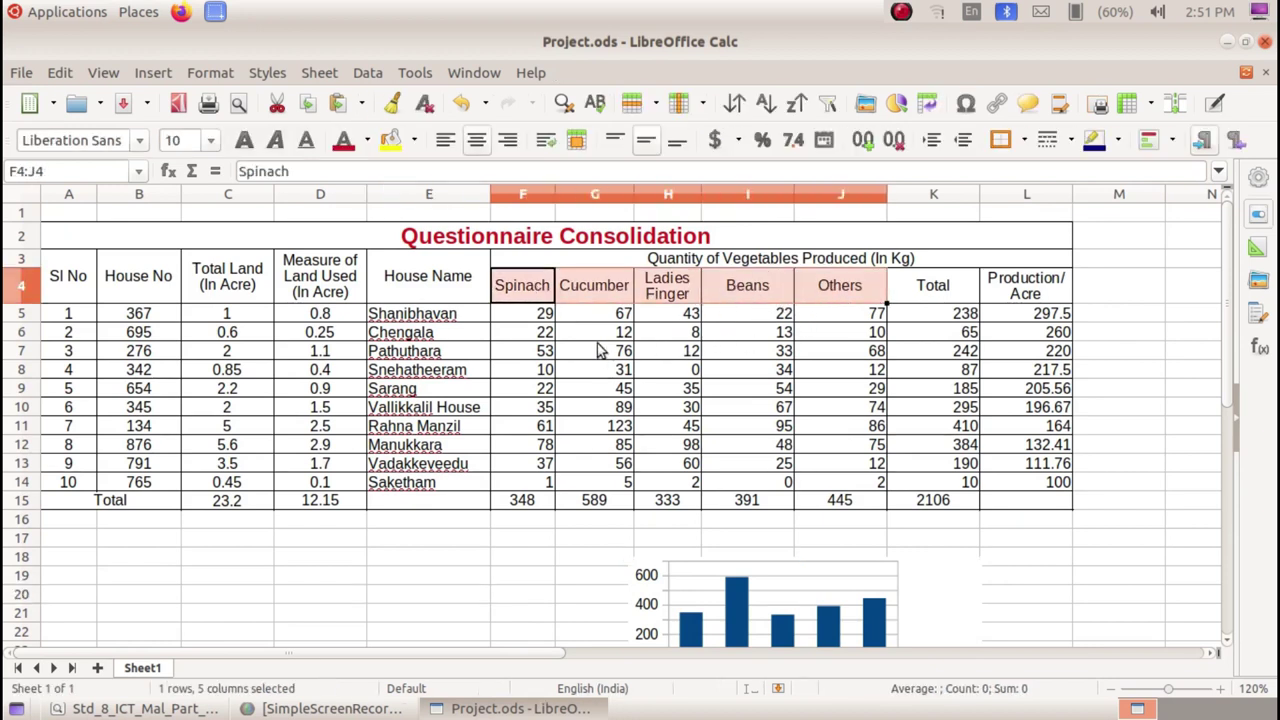
drag(520, 316, 814, 320)
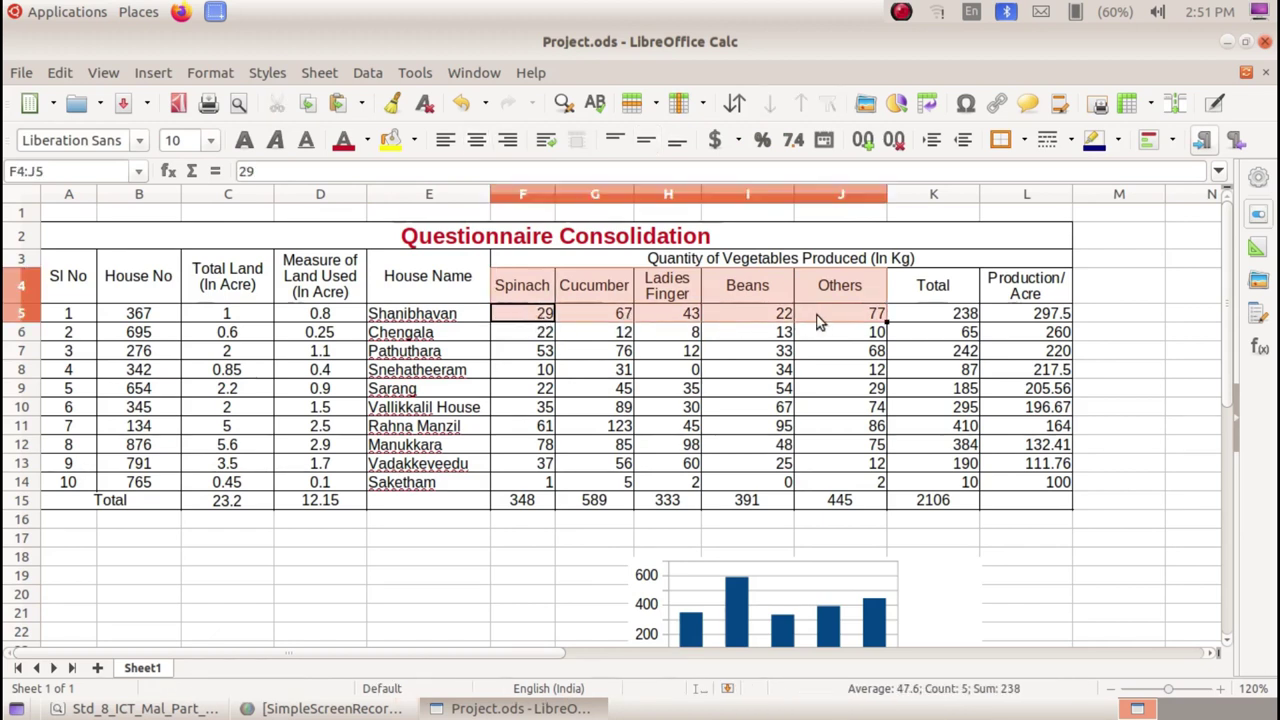
click(897, 104)
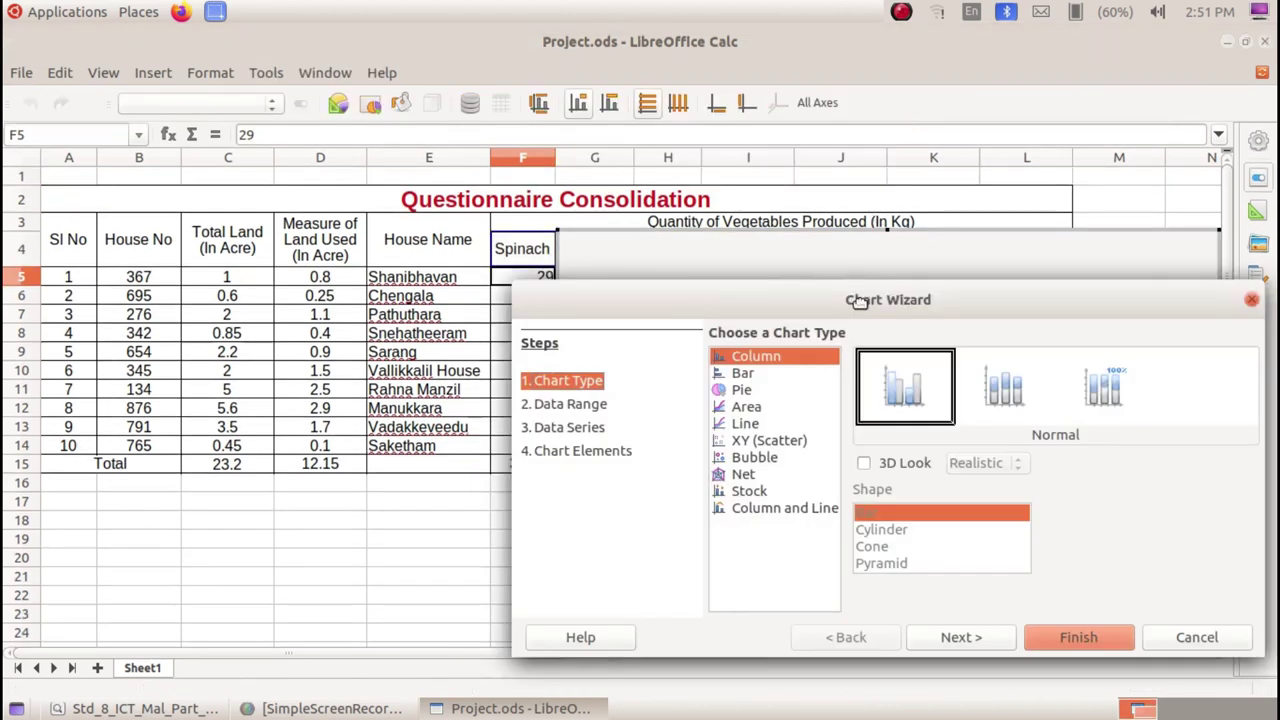
drag(855, 299, 485, 190)
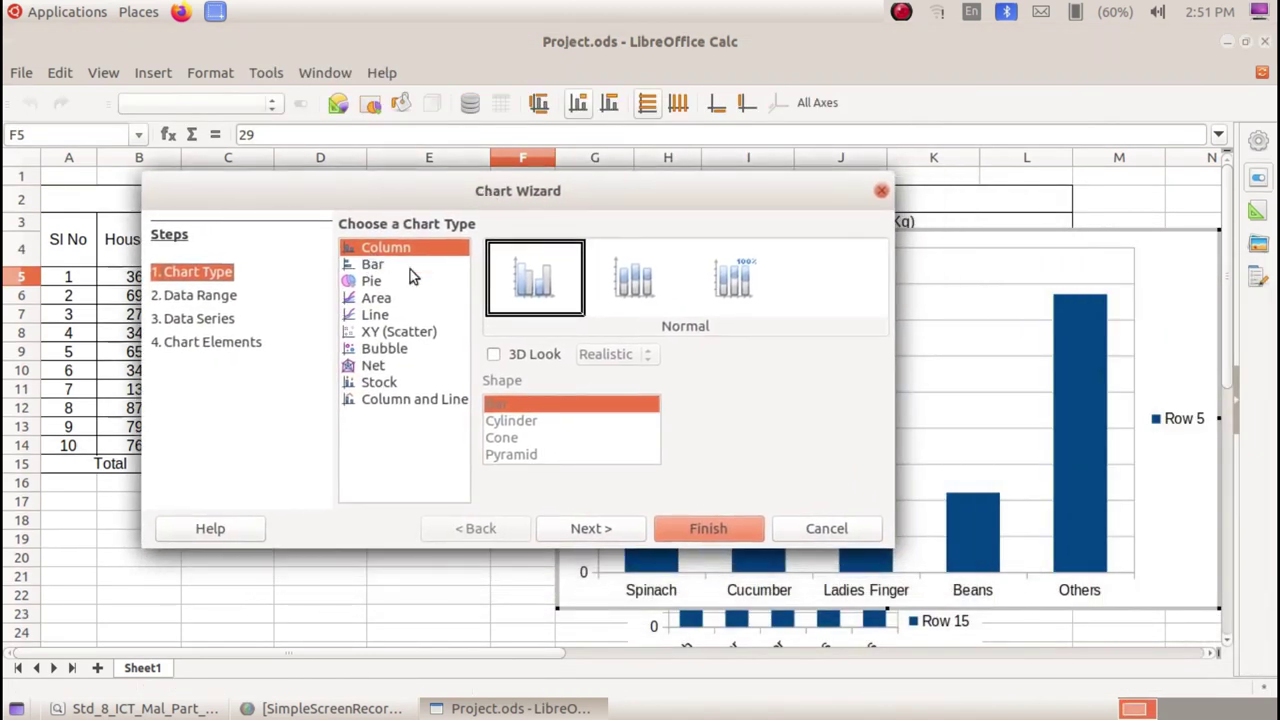
click(616, 532)
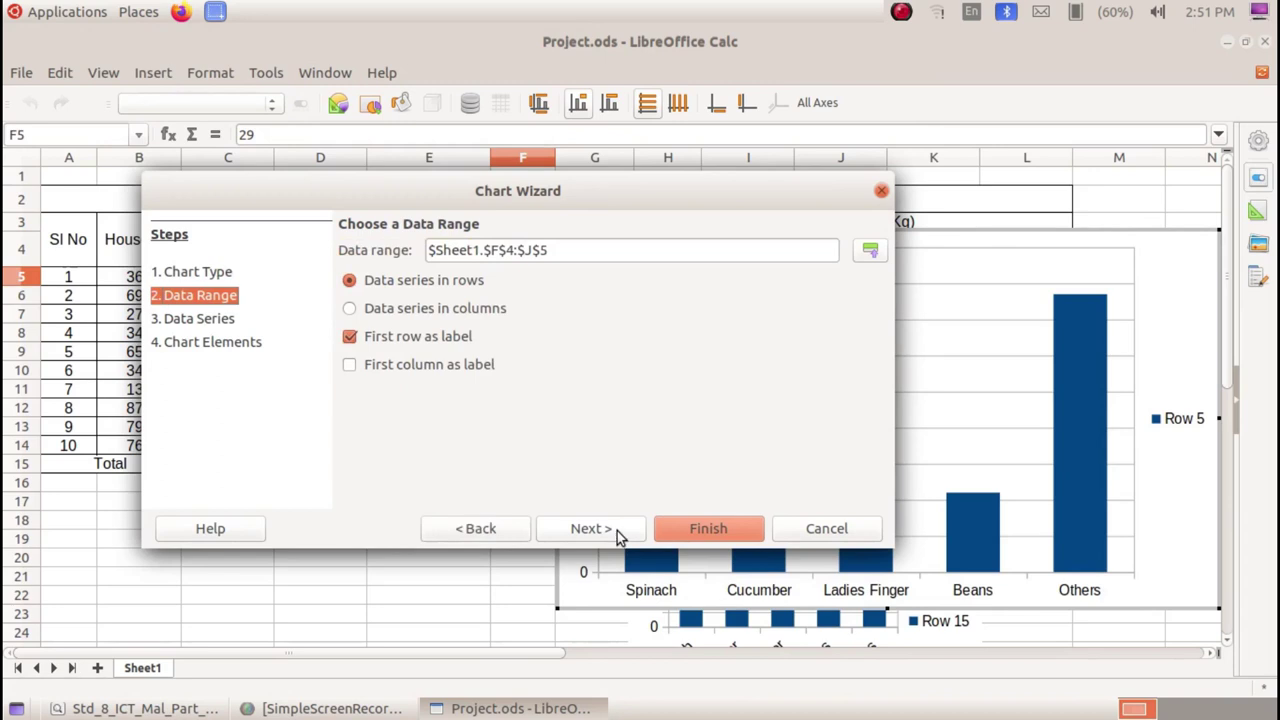
click(617, 531)
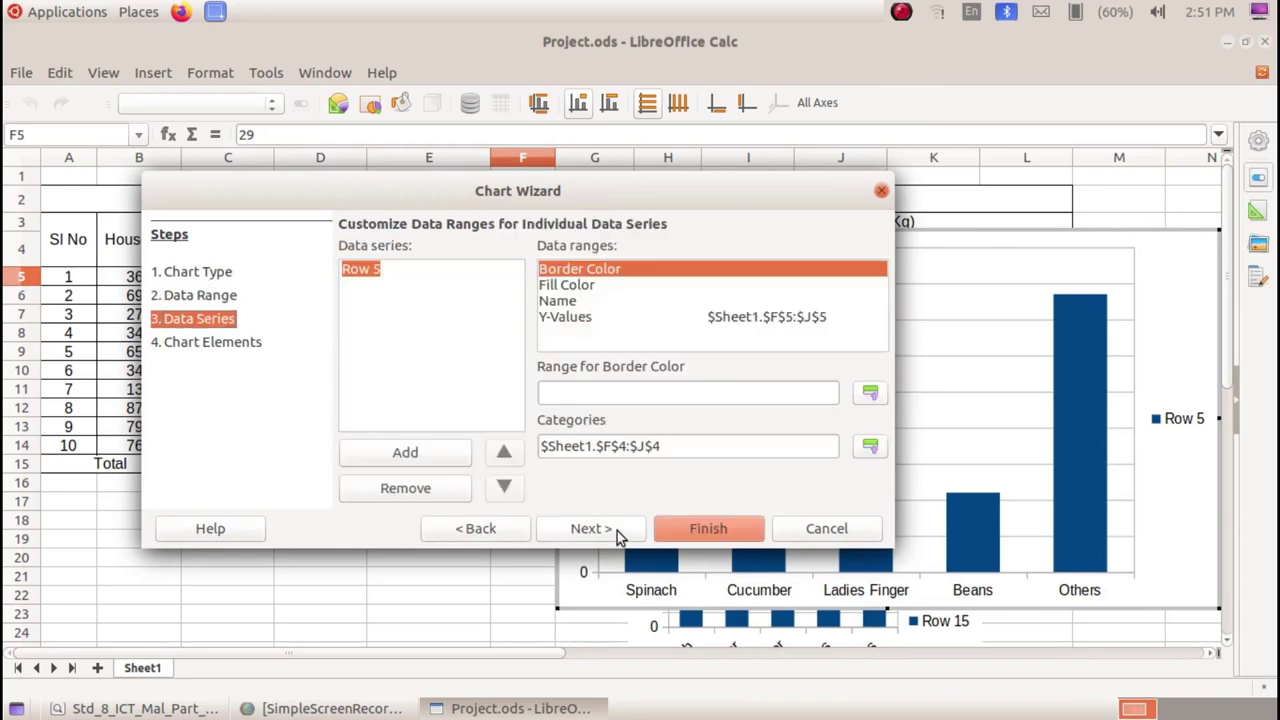
click(617, 531)
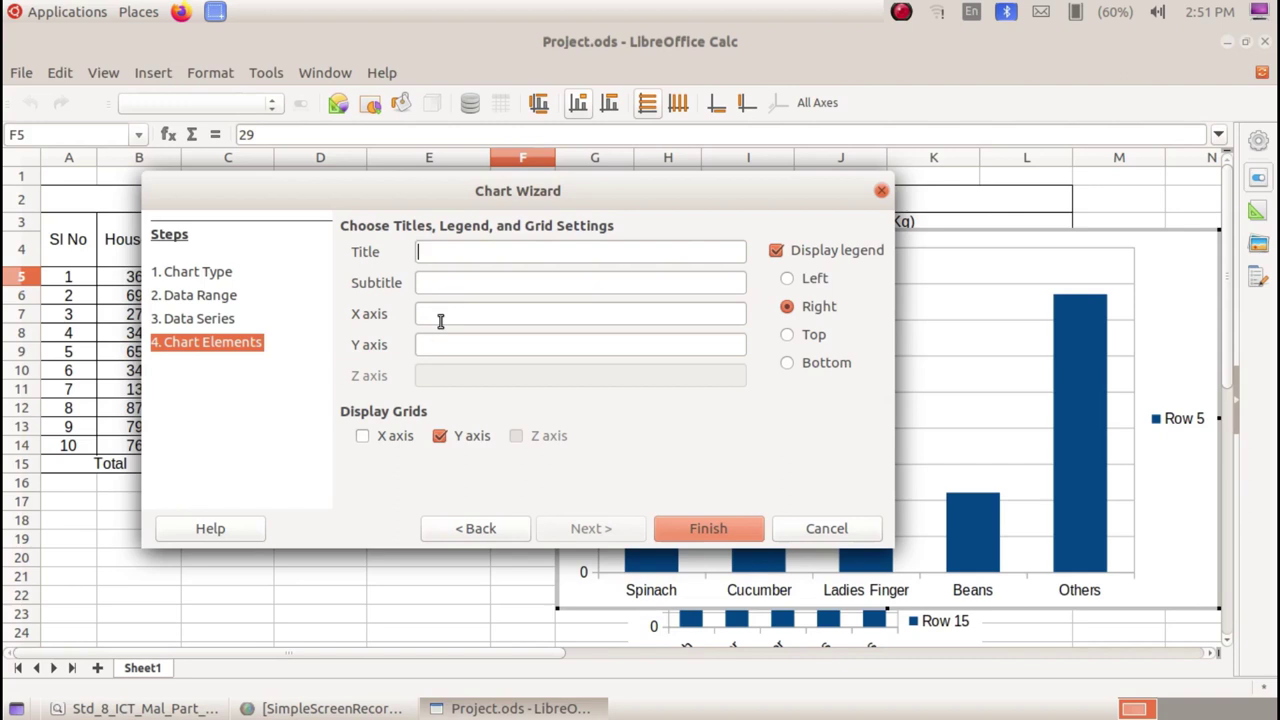
- Title the chart 'Vegitable Production Shanibhavan' and name the X axis 'Vegitables'
text(Vegitable Production)
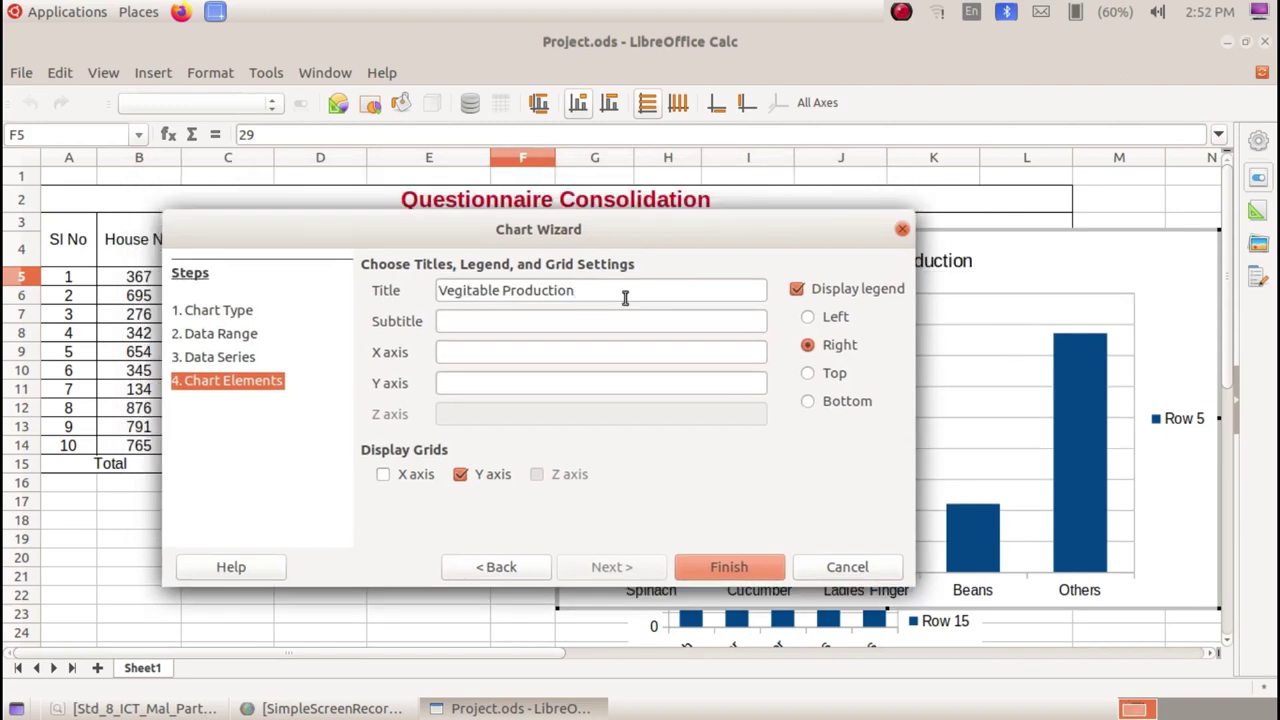
drag(597, 229, 639, 340)
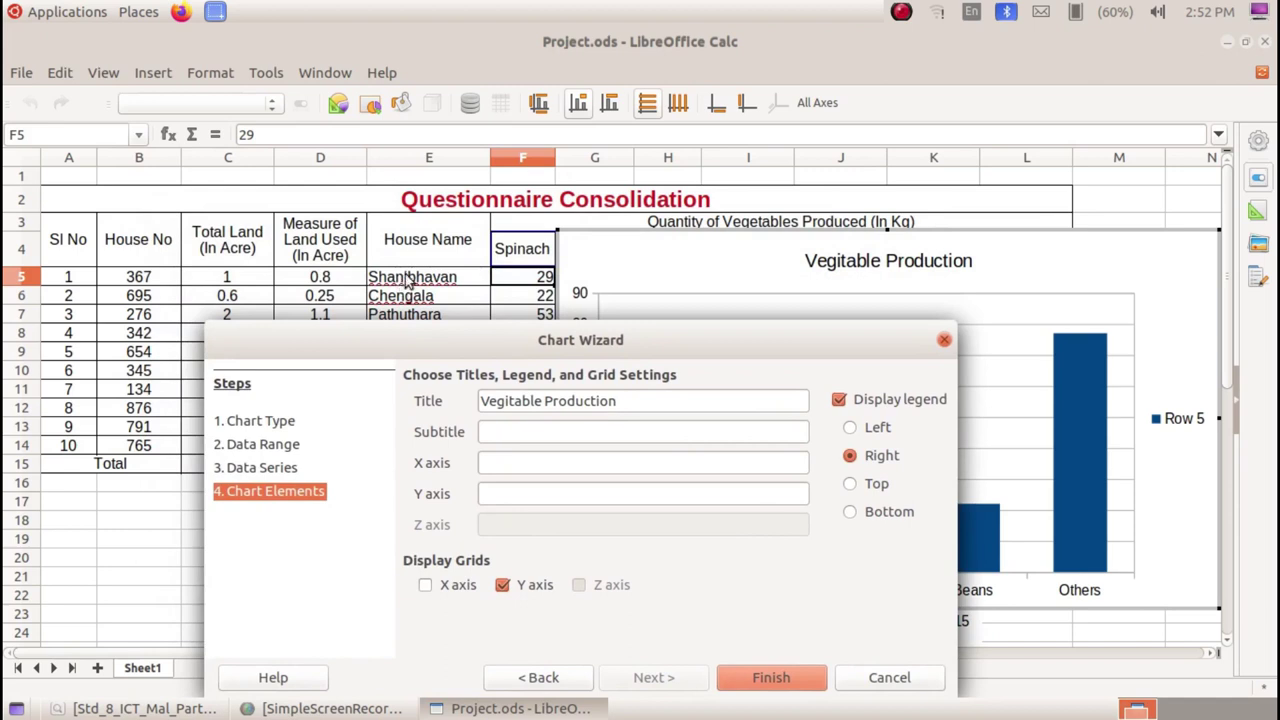
drag(438, 337, 410, 298)
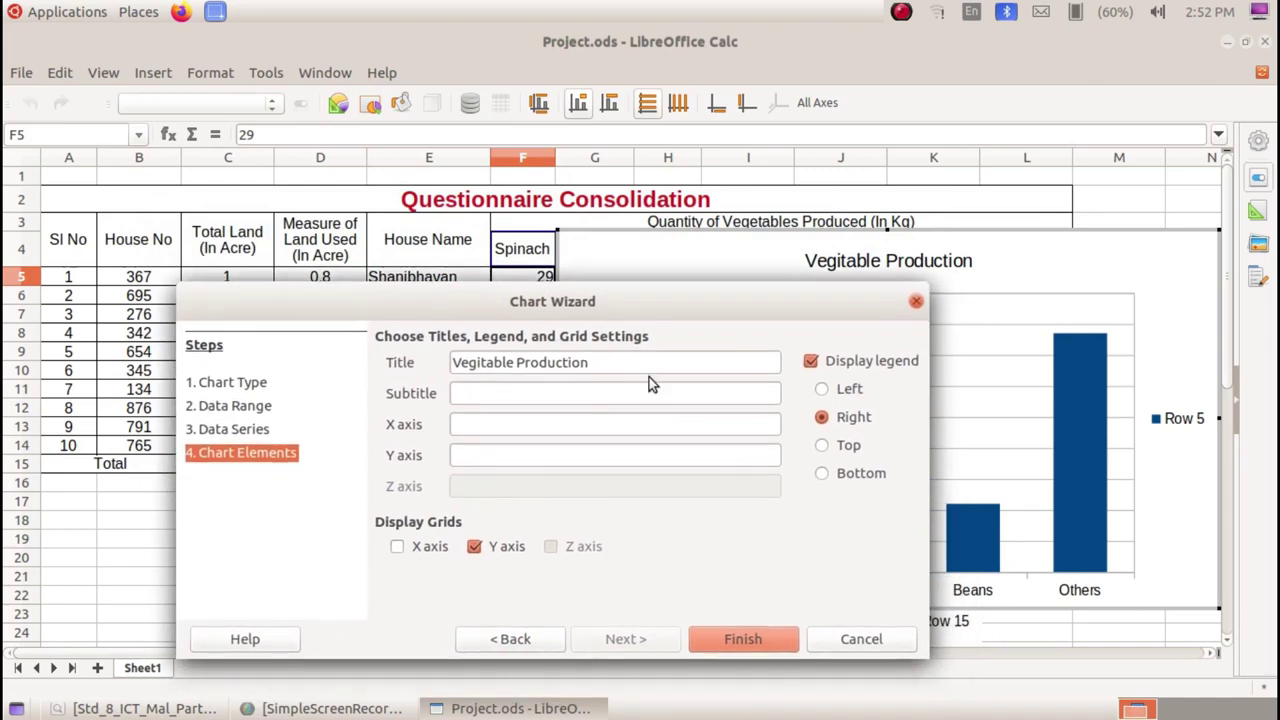
text( Shanib)
text(ha)
text(Vegitab)
text(les)
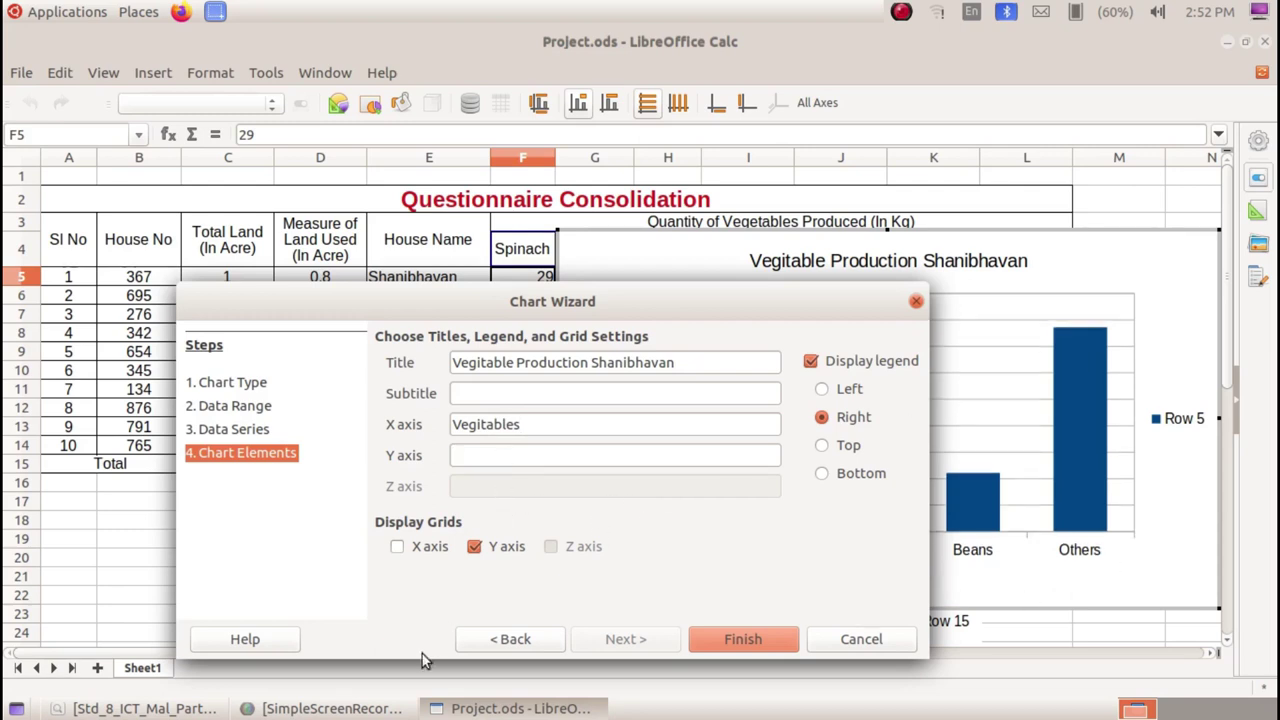
- Check the textbook PDF's axis-title example, then return to the Calc chart wizard
click(190, 710)
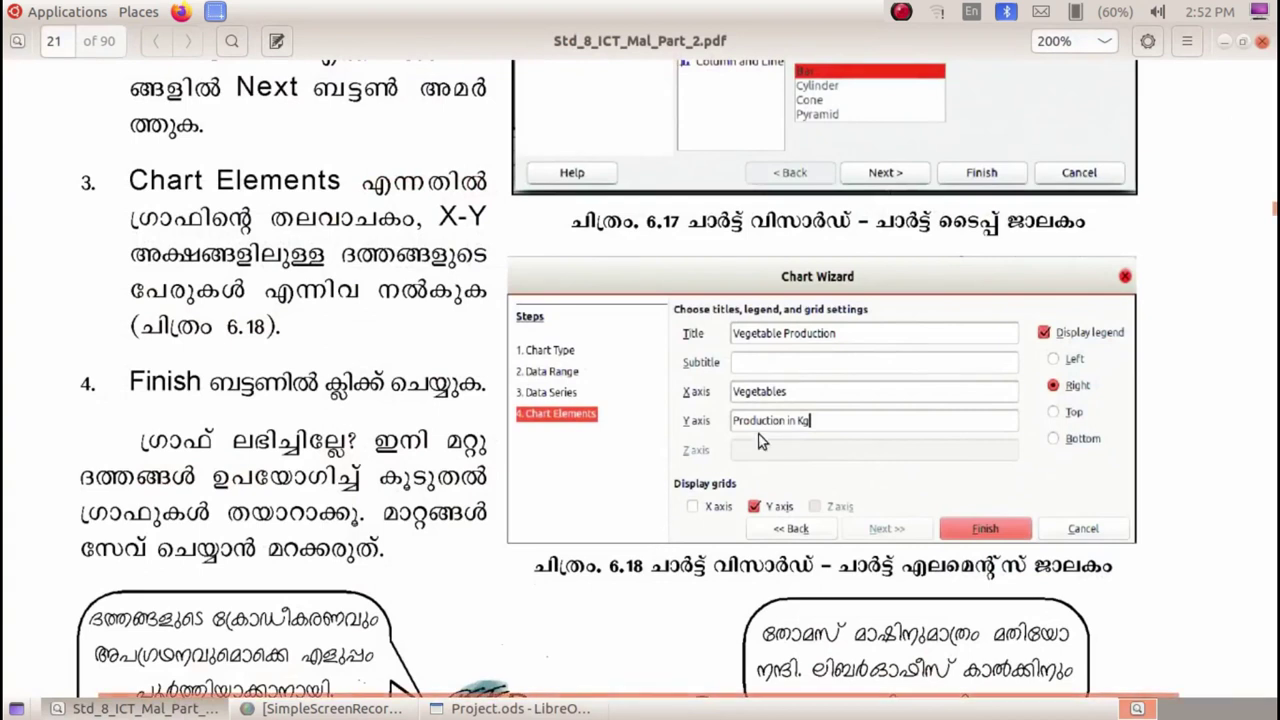
click(510, 708)
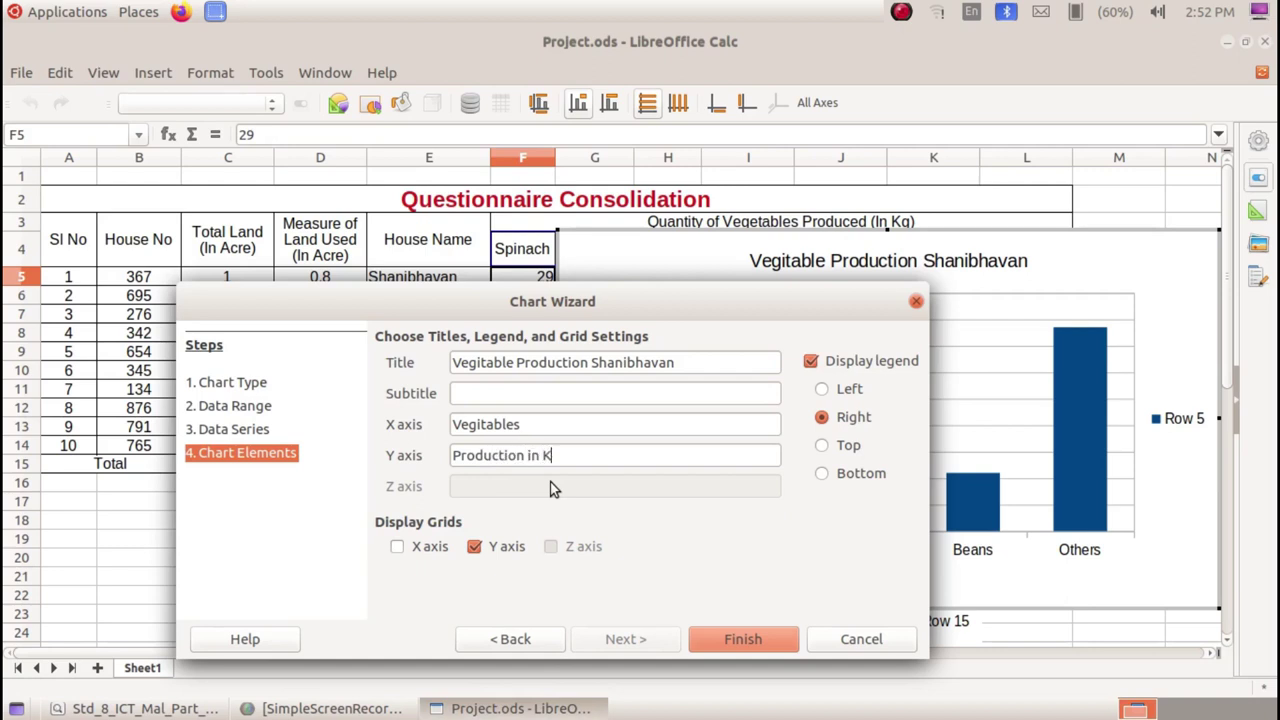
- Finish the Shanibhavan chart with Y axis 'Production in Kg' and shrink it
click(740, 638)
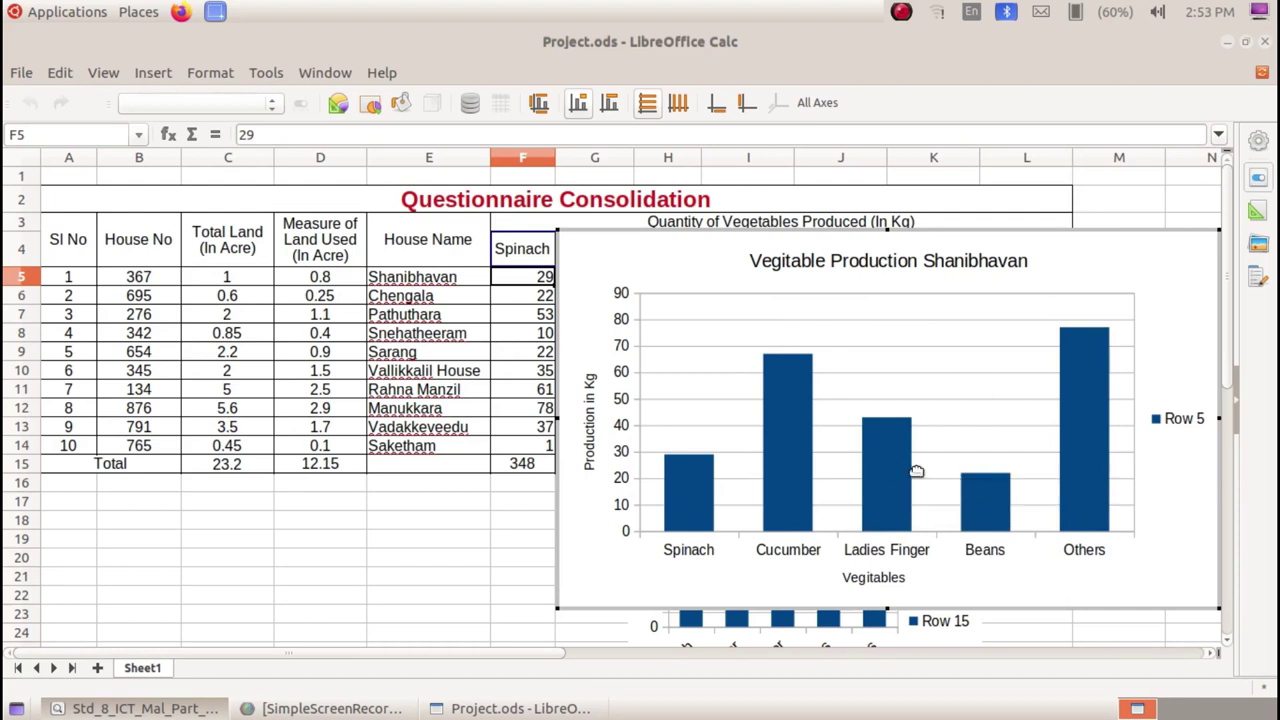
click(1032, 452)
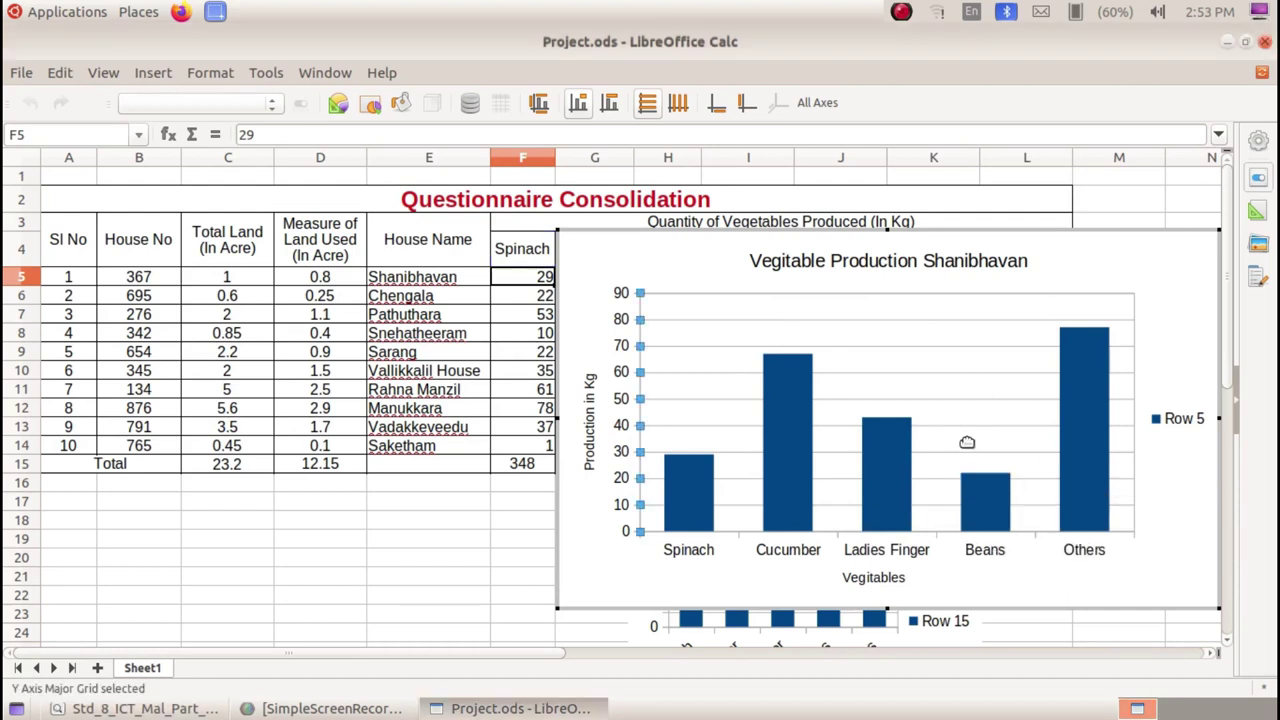
click(1017, 295)
click(1155, 262)
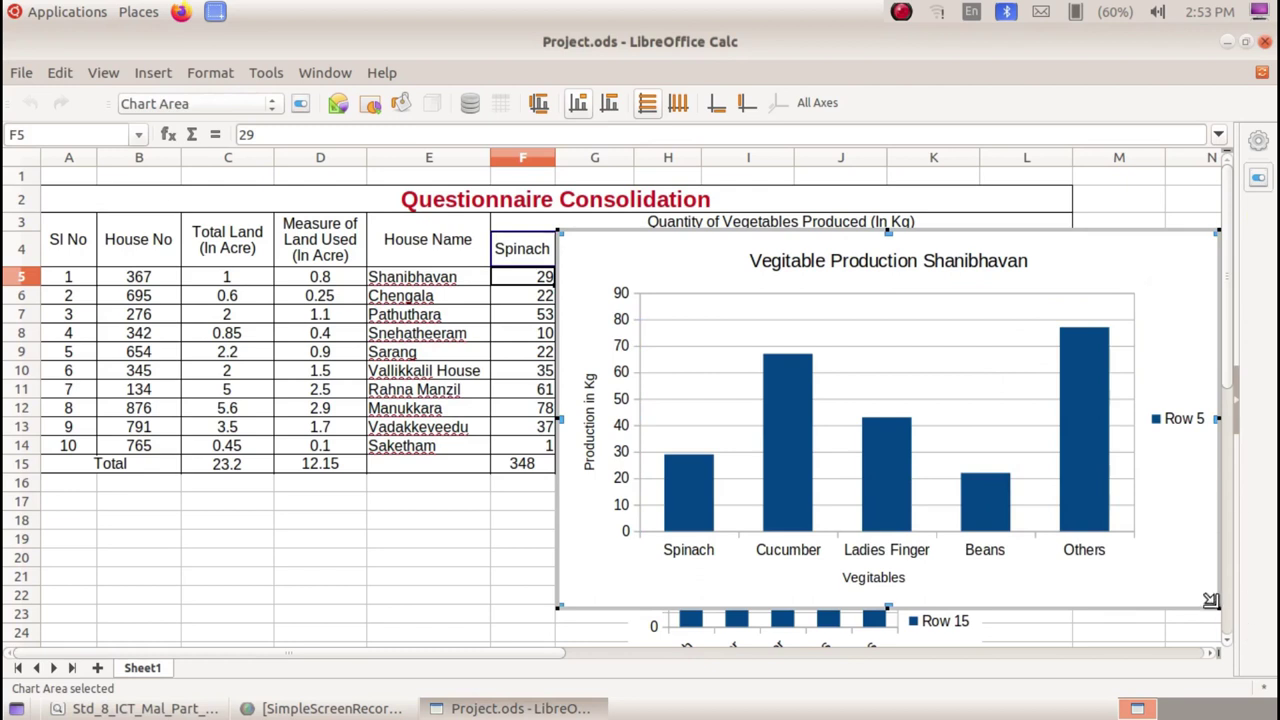
drag(1217, 606, 1006, 465)
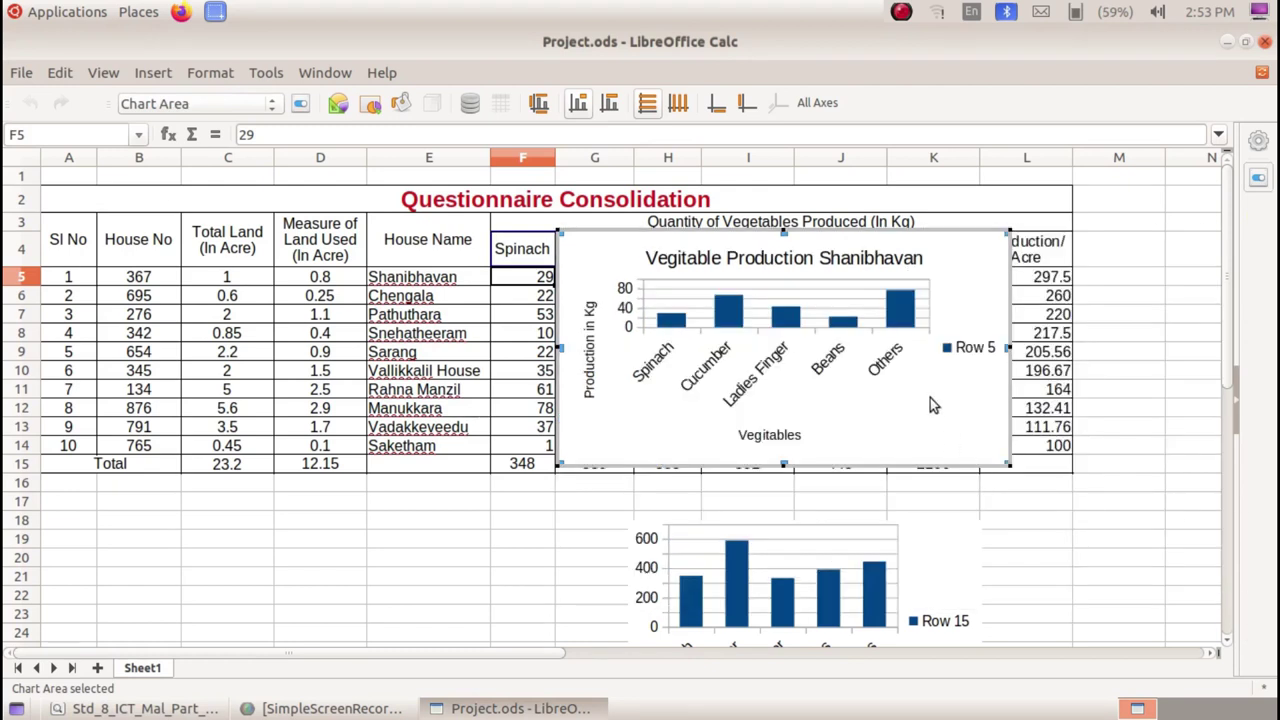
mouse_move(900, 332)
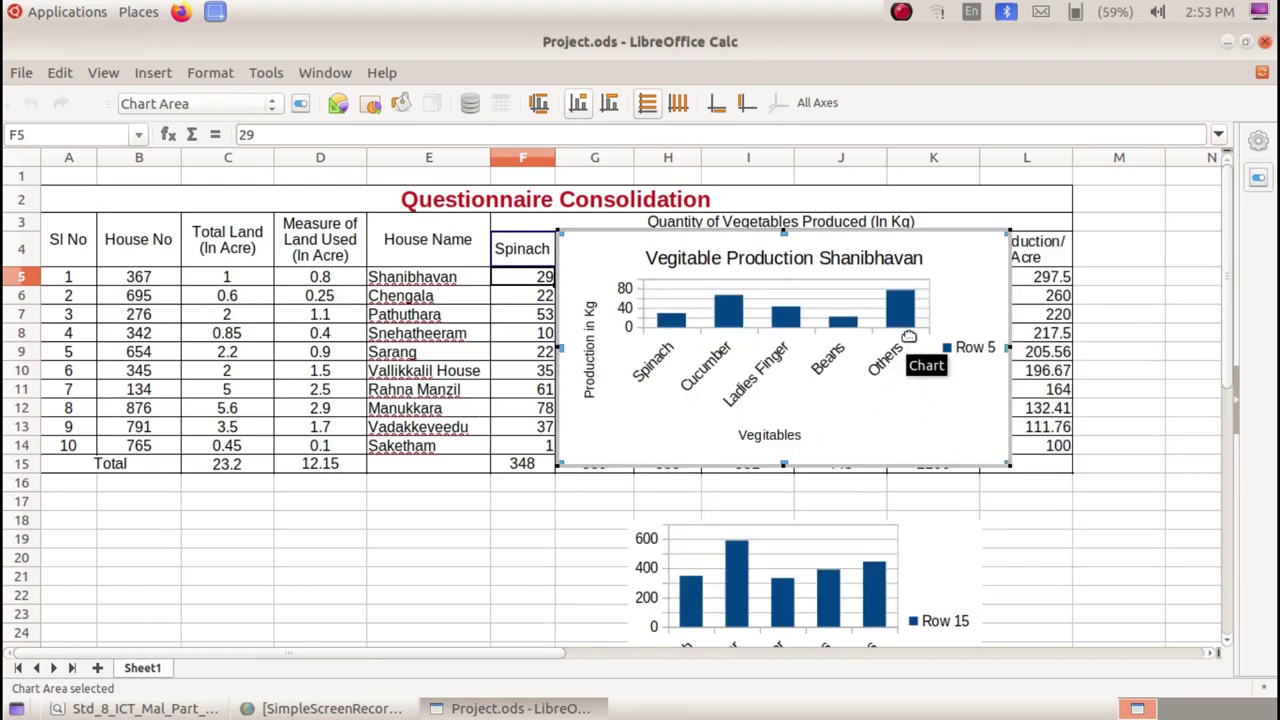
mouse_move(828, 328)
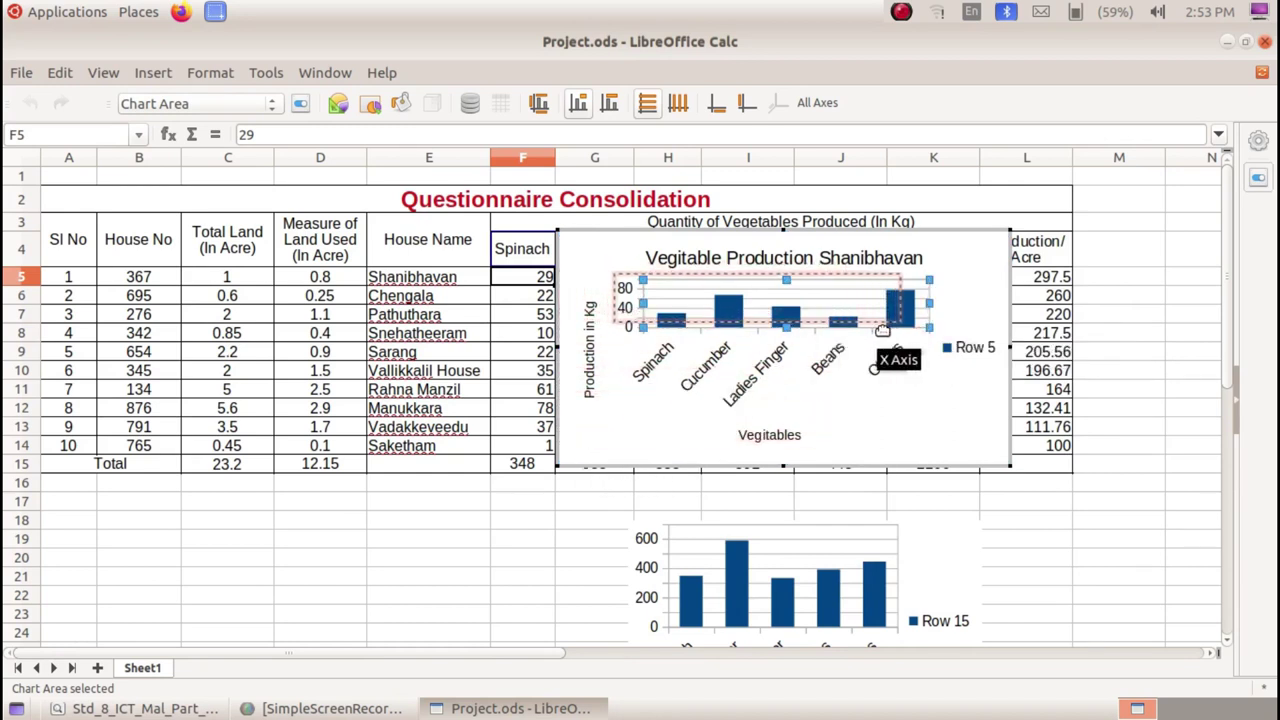
click(1099, 556)
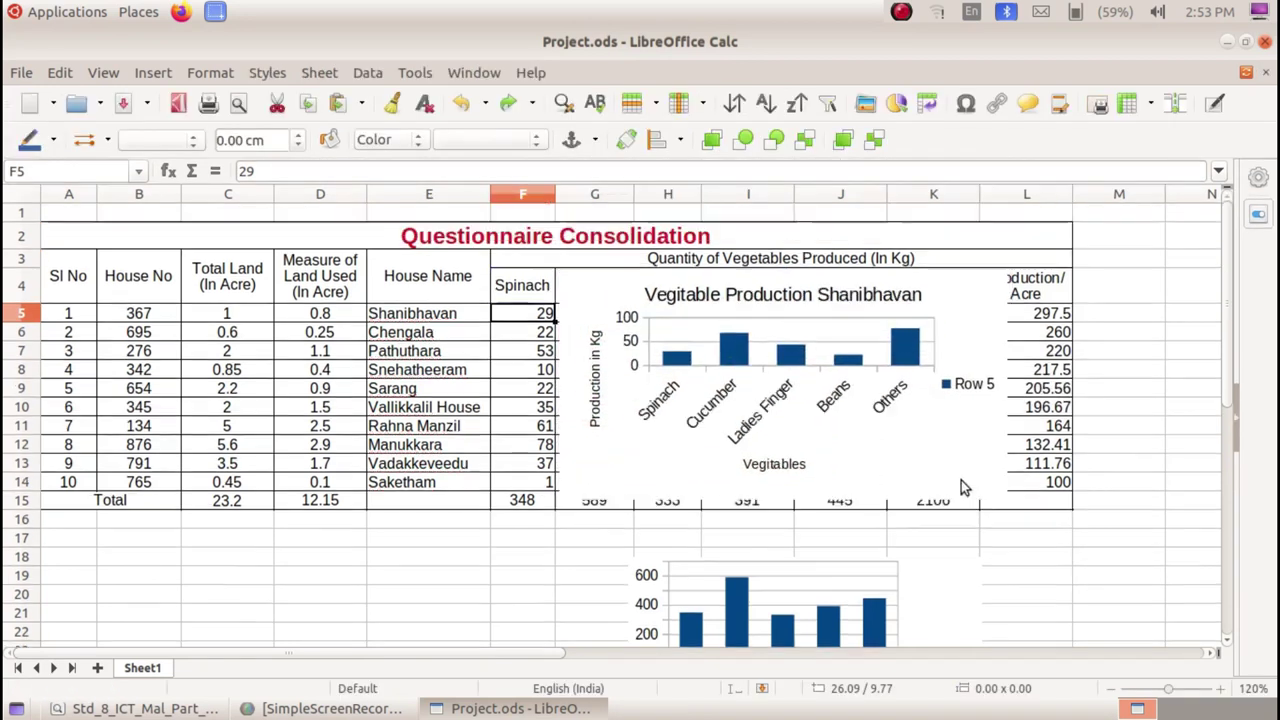
- Place the Shanibhavan chart below the first chart, enlarge it slightly, and save the spreadsheet
mouse_move(959, 469)
mouse_down()
mouse_move(525, 564)
mouse_move(558, 420)
mouse_up()
scroll(726, 463, up, 3)
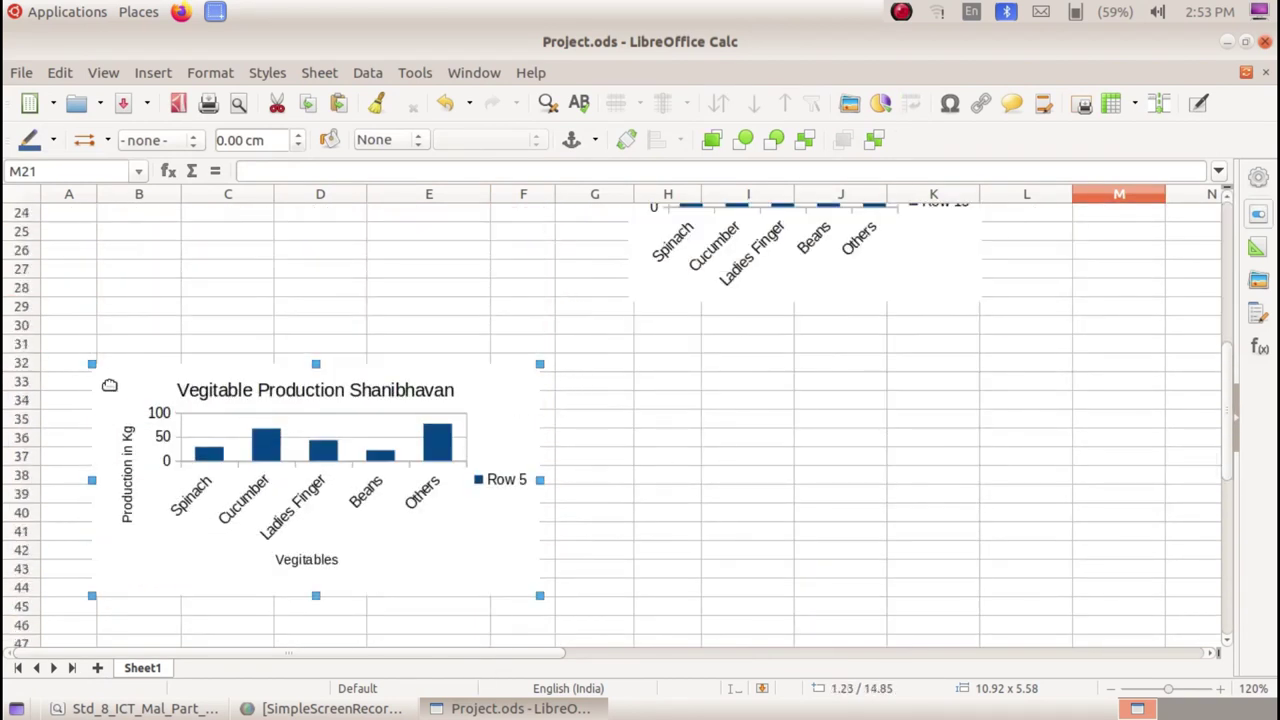
drag(91, 364, 42, 338)
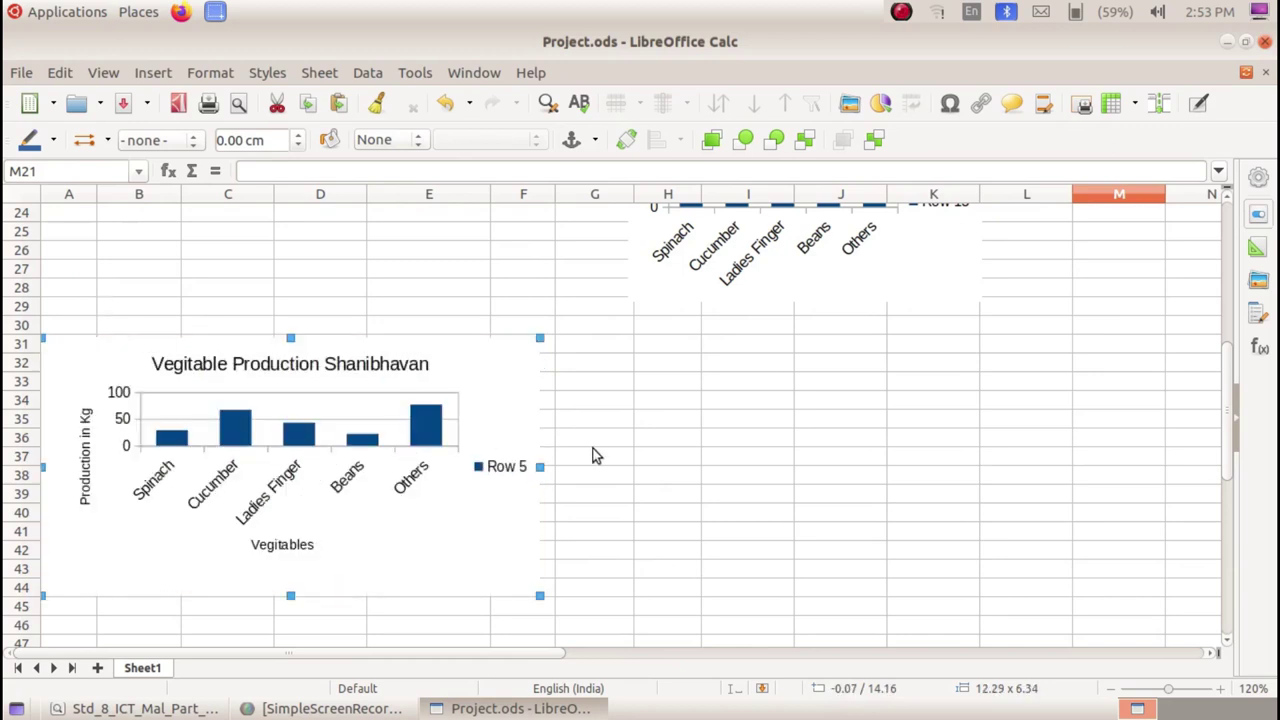
click(684, 480)
scroll(775, 497, up, 5)
scroll(775, 497, up, 3)
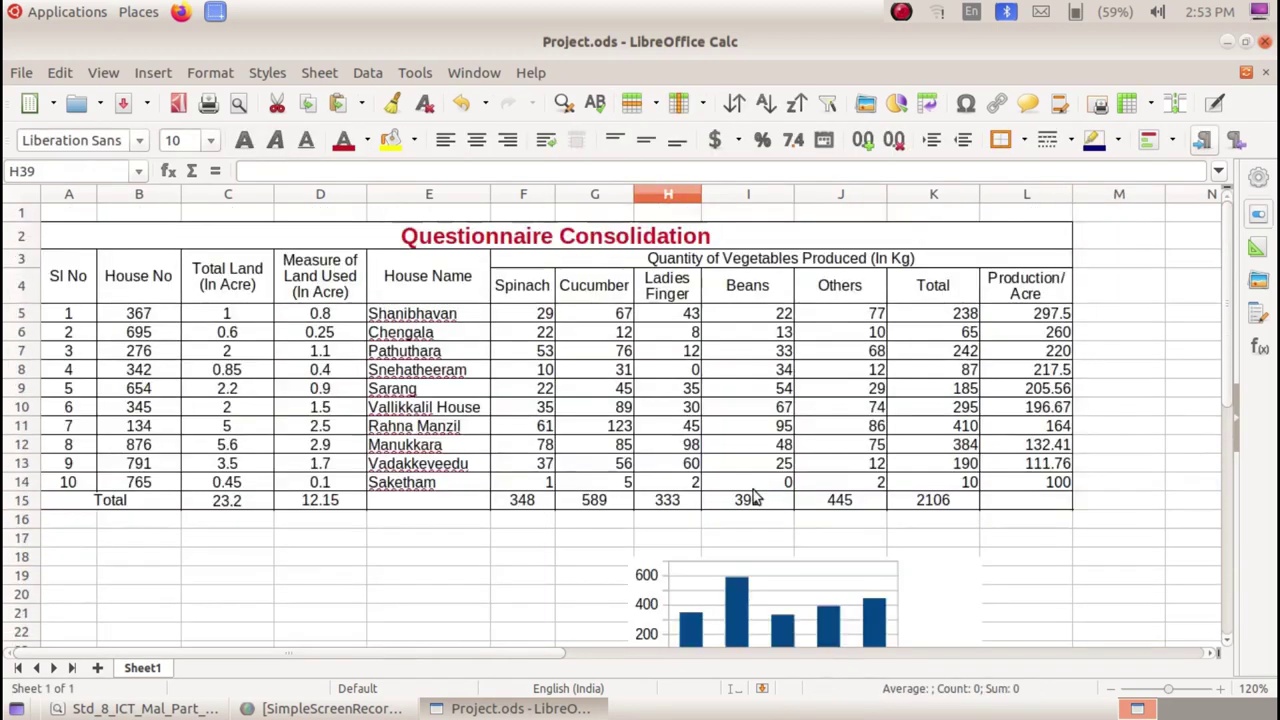
click(123, 103)
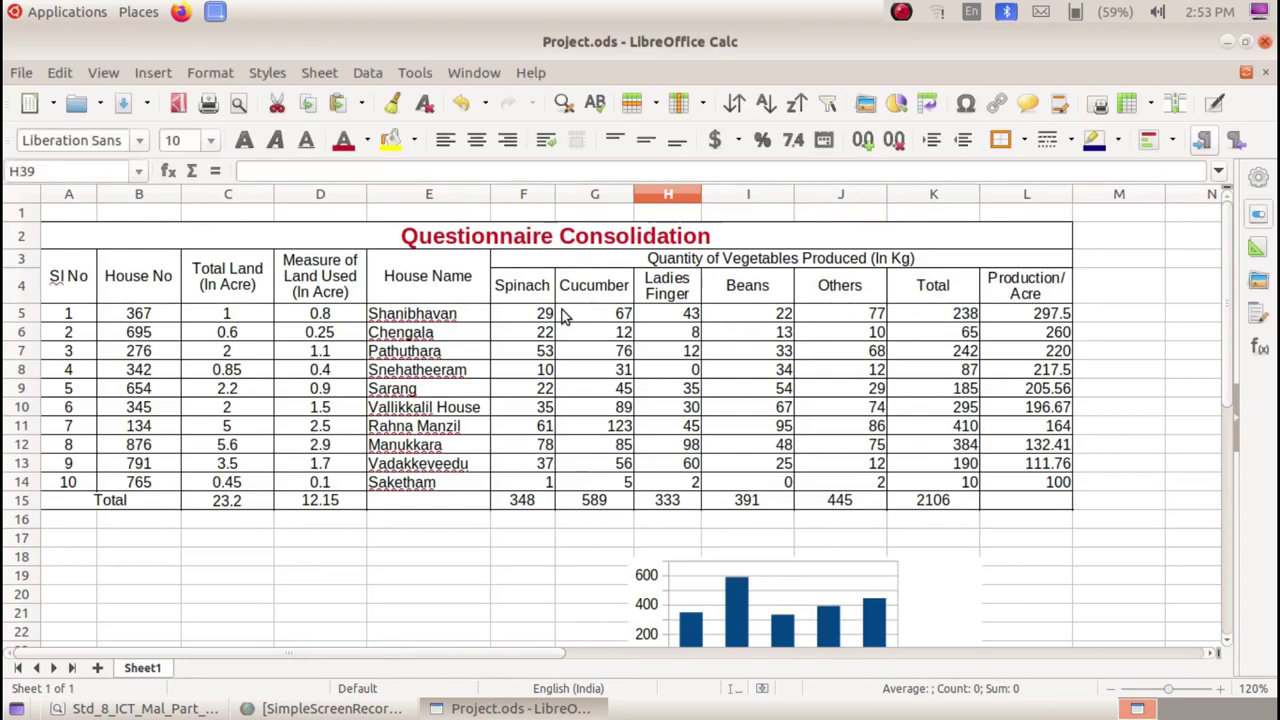